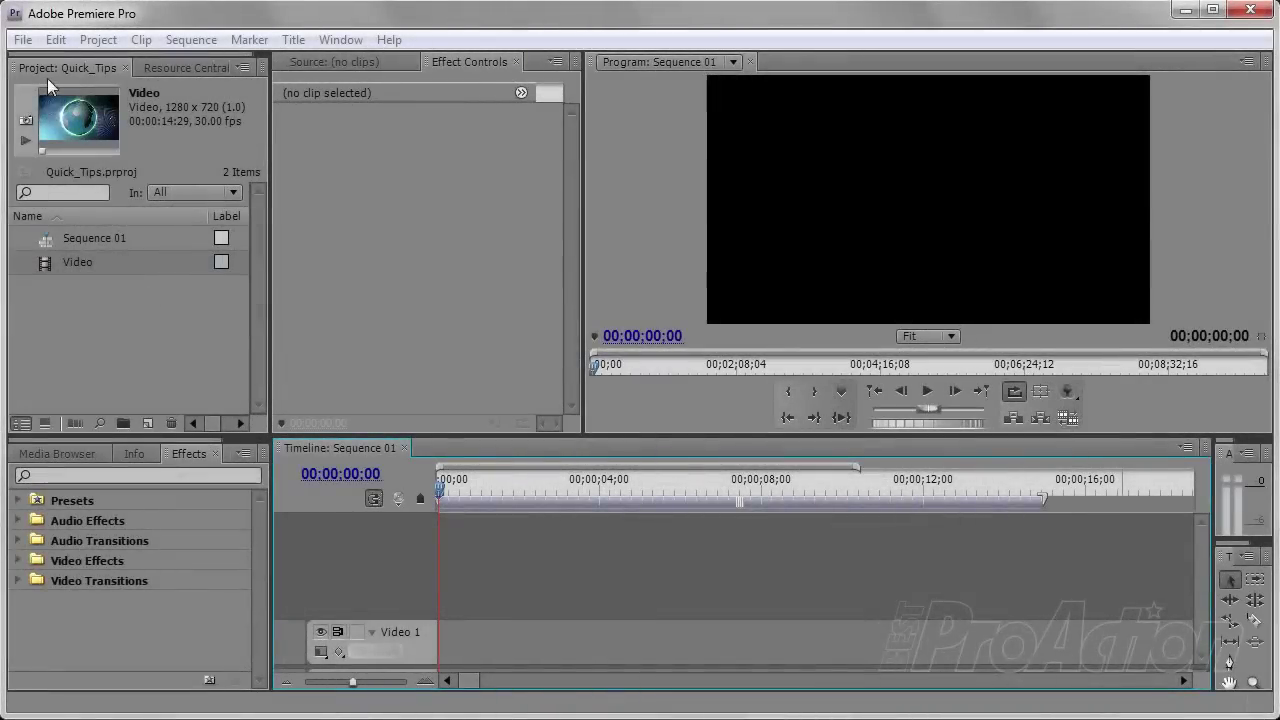
- Create a new title named Title 1 with the default 1280×720, 30 fps settings
{"action": "left_click", "coordinate": [22, 39]}
{"action": "mouse_move", "coordinate": [38, 68]}
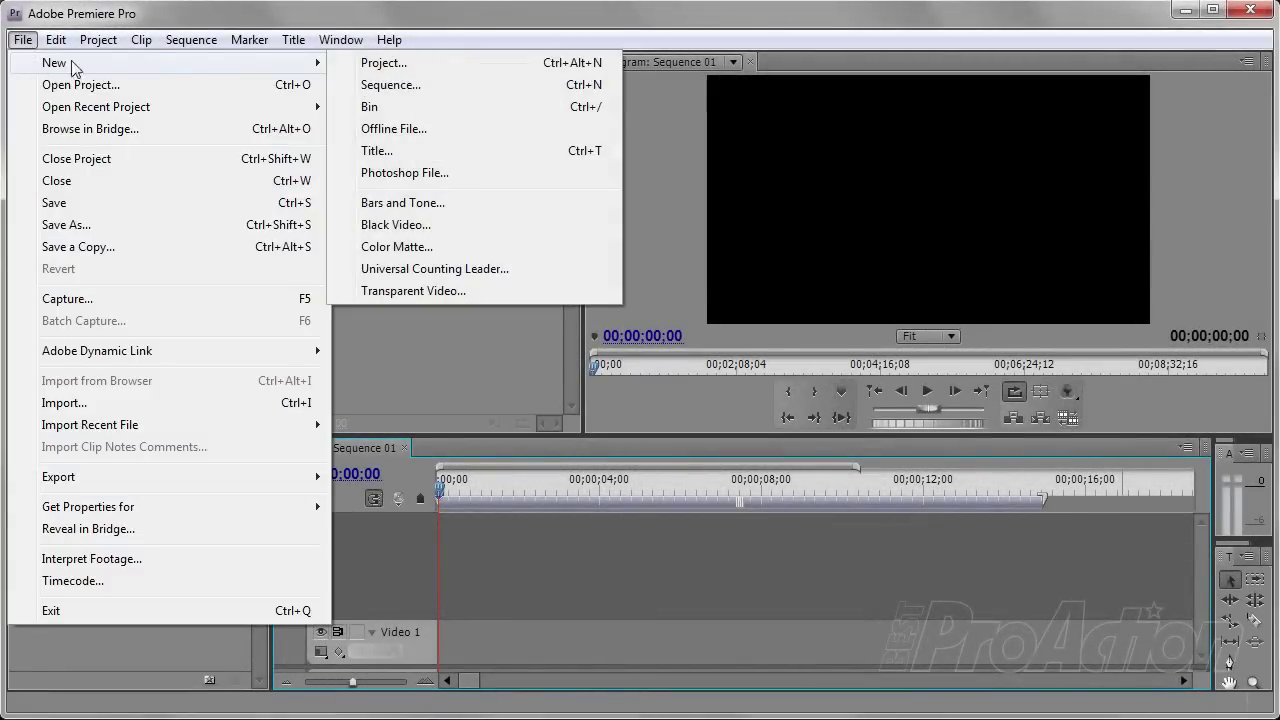
{"action": "left_click", "coordinate": [376, 152]}
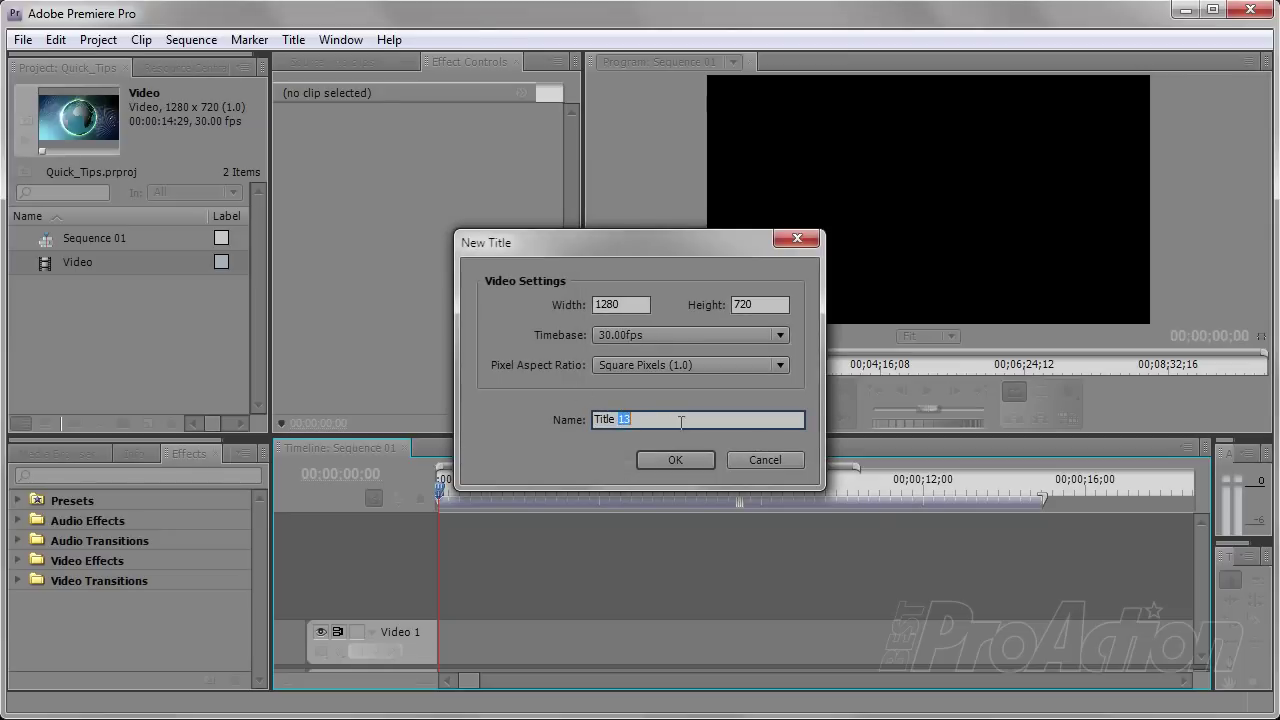
{"action": "left_click", "coordinate": [663, 458]}
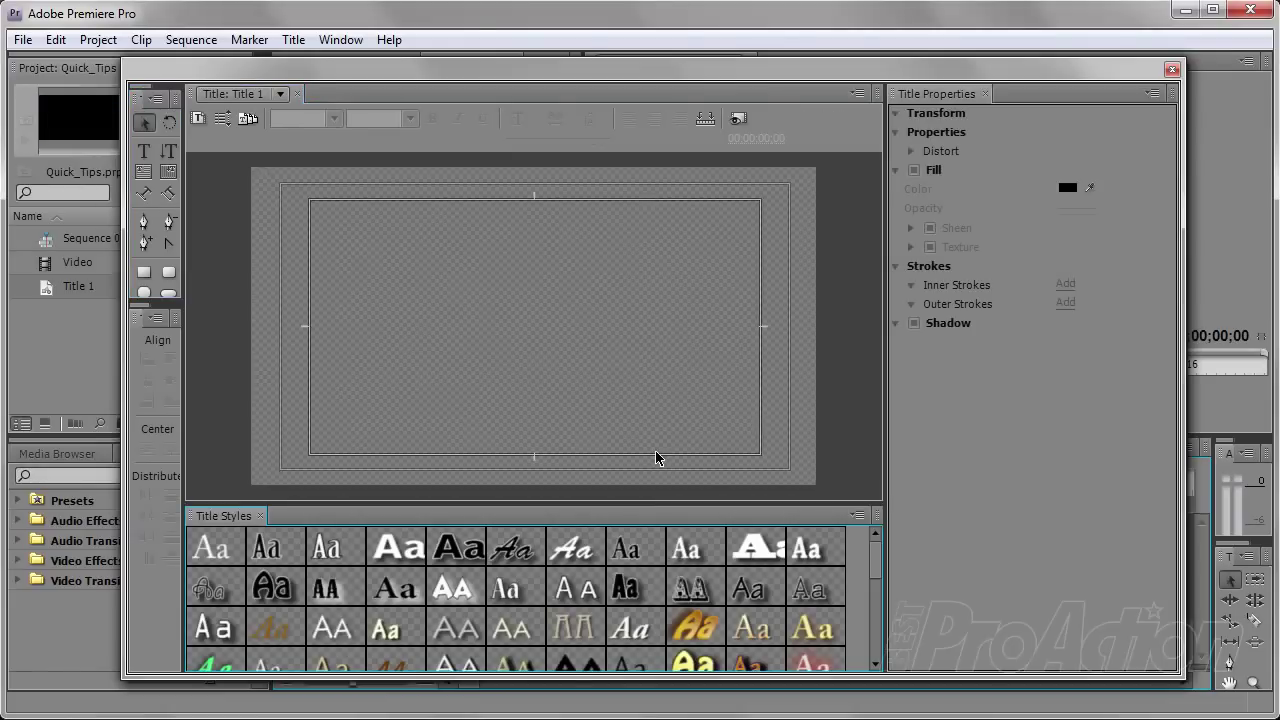
- Add the text 'YOUR TITLE' on the canvas in Arial, Black style
{"action": "left_click", "coordinate": [143, 151]}
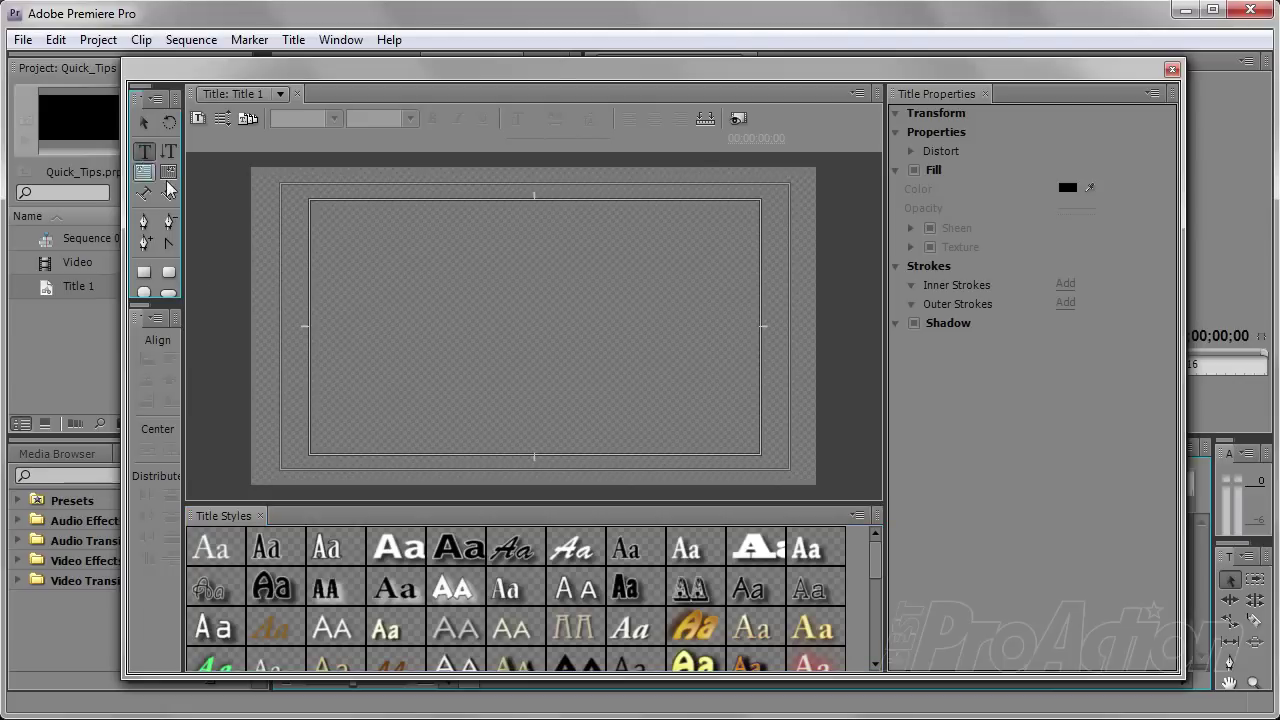
{"action": "left_click", "coordinate": [321, 330]}
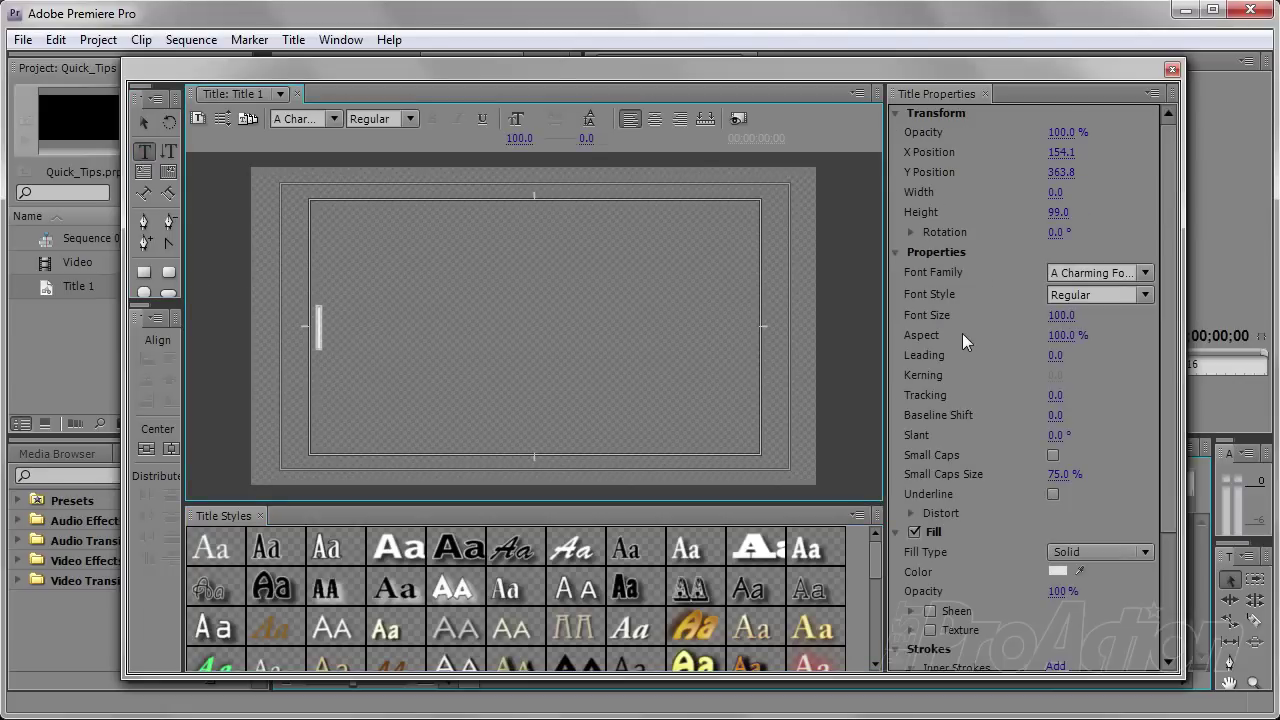
{"action": "left_click", "coordinate": [1144, 272]}
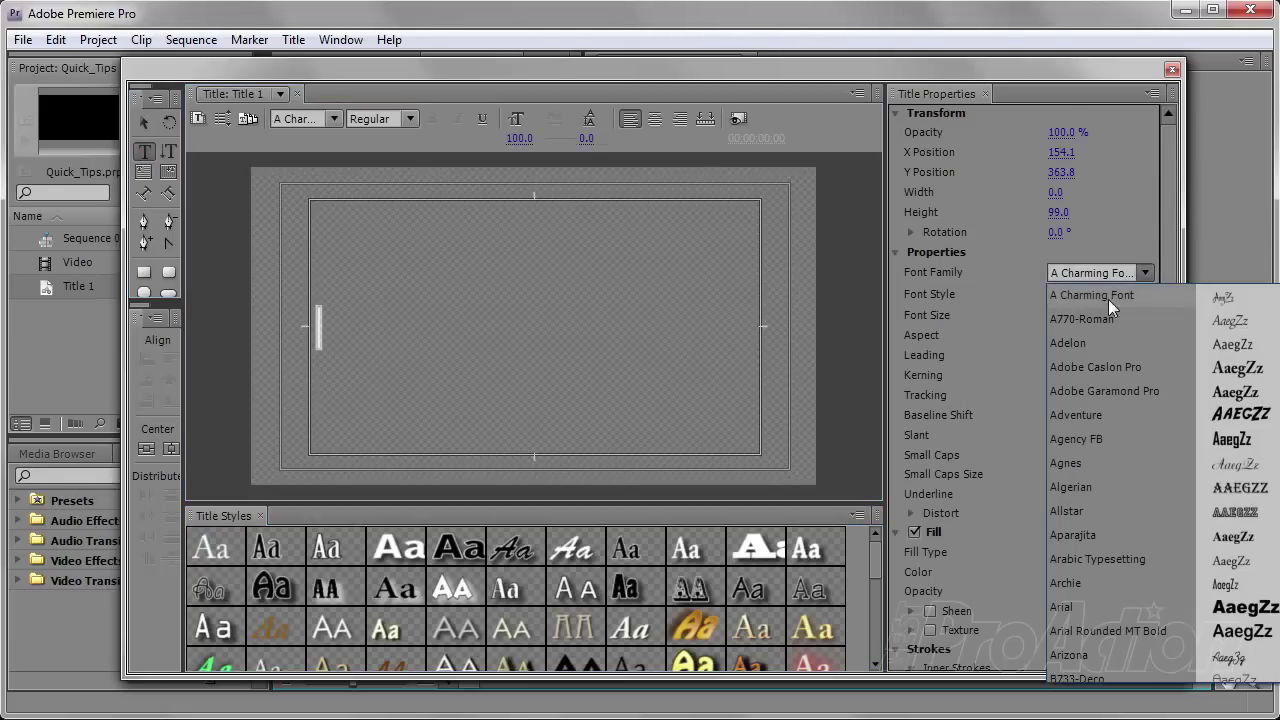
{"action": "left_click", "coordinate": [1058, 606]}
{"action": "left_click", "coordinate": [1145, 294]}
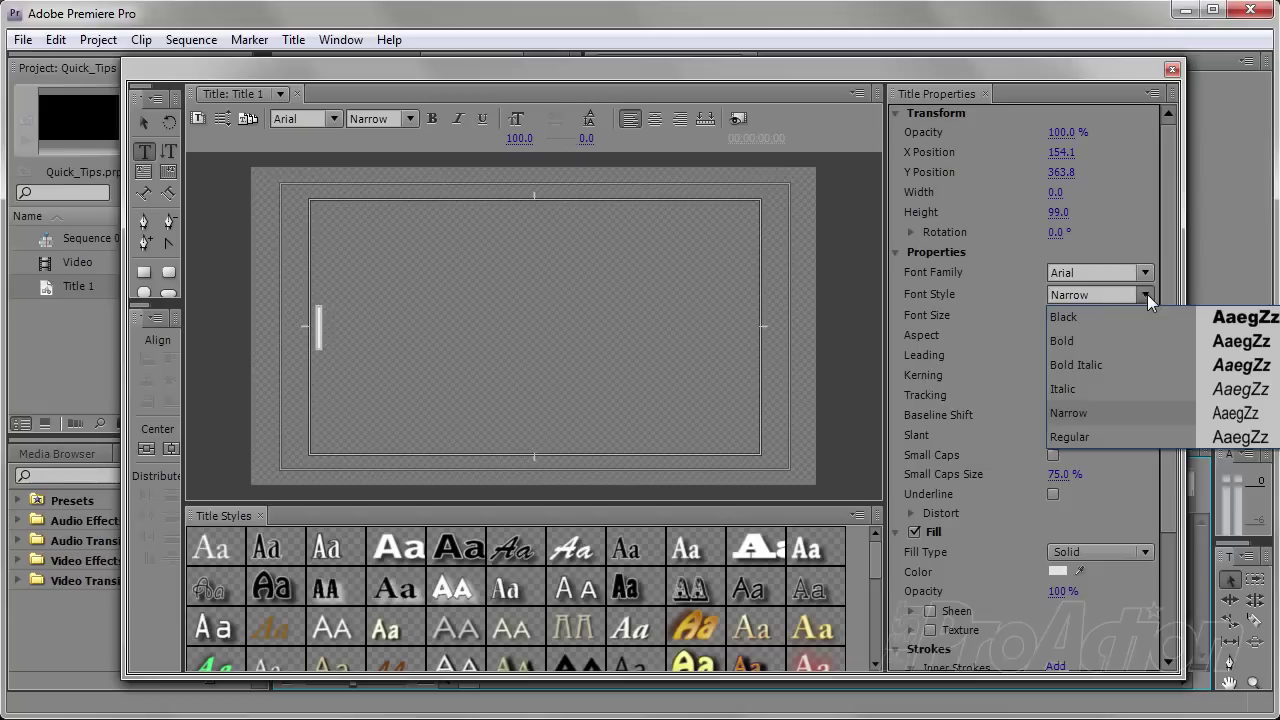
{"action": "left_click", "coordinate": [1067, 319]}
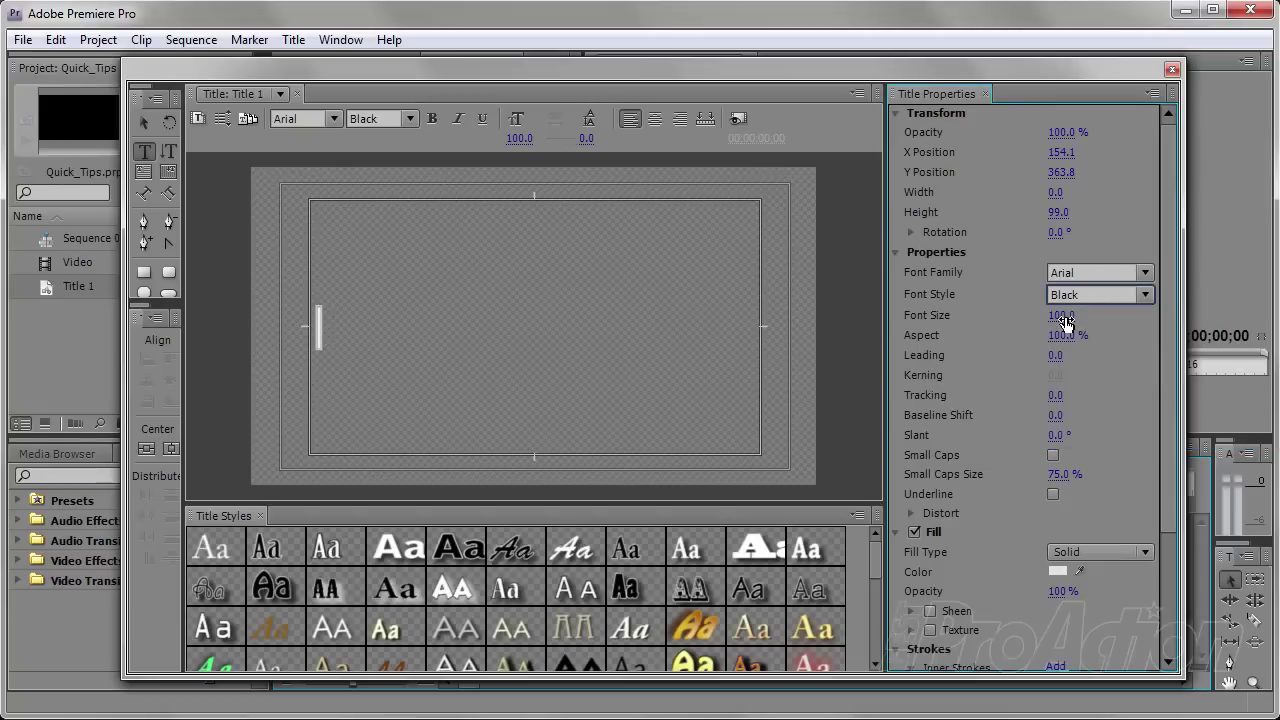
{"action": "left_click", "coordinate": [320, 325]}
{"action": "type", "text": "Y"}
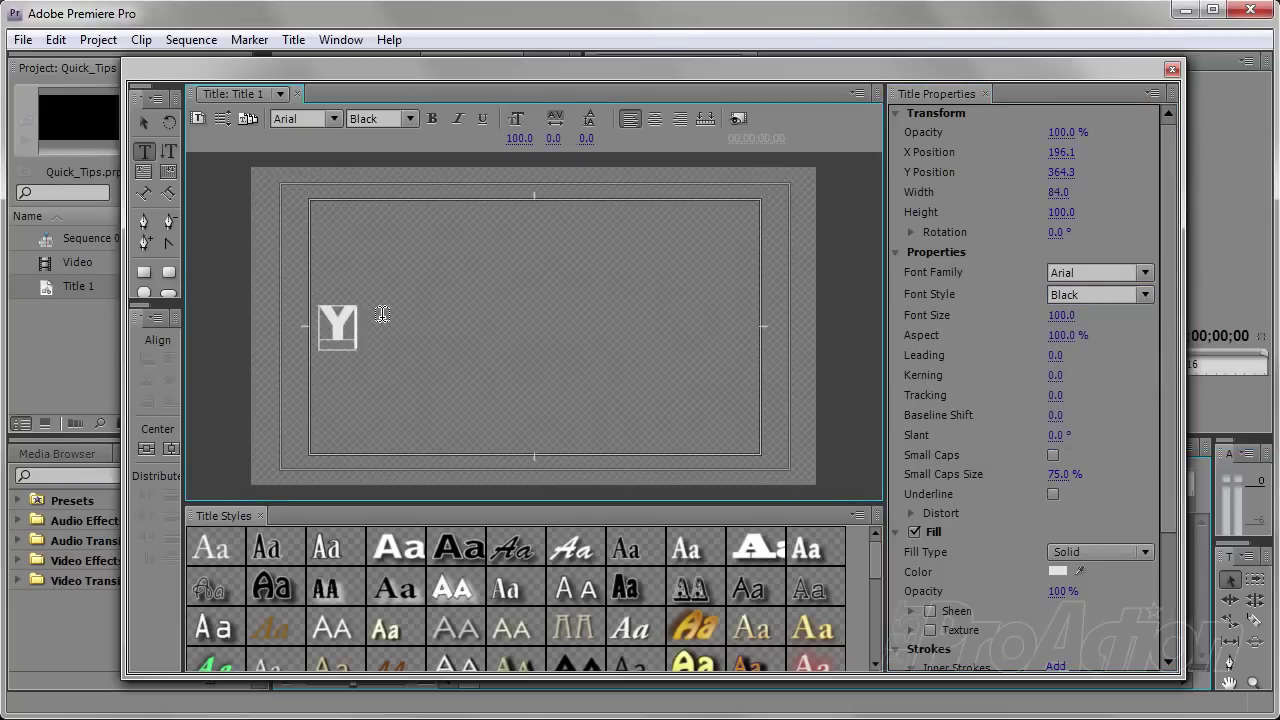
{"action": "type", "text": "OUR "}
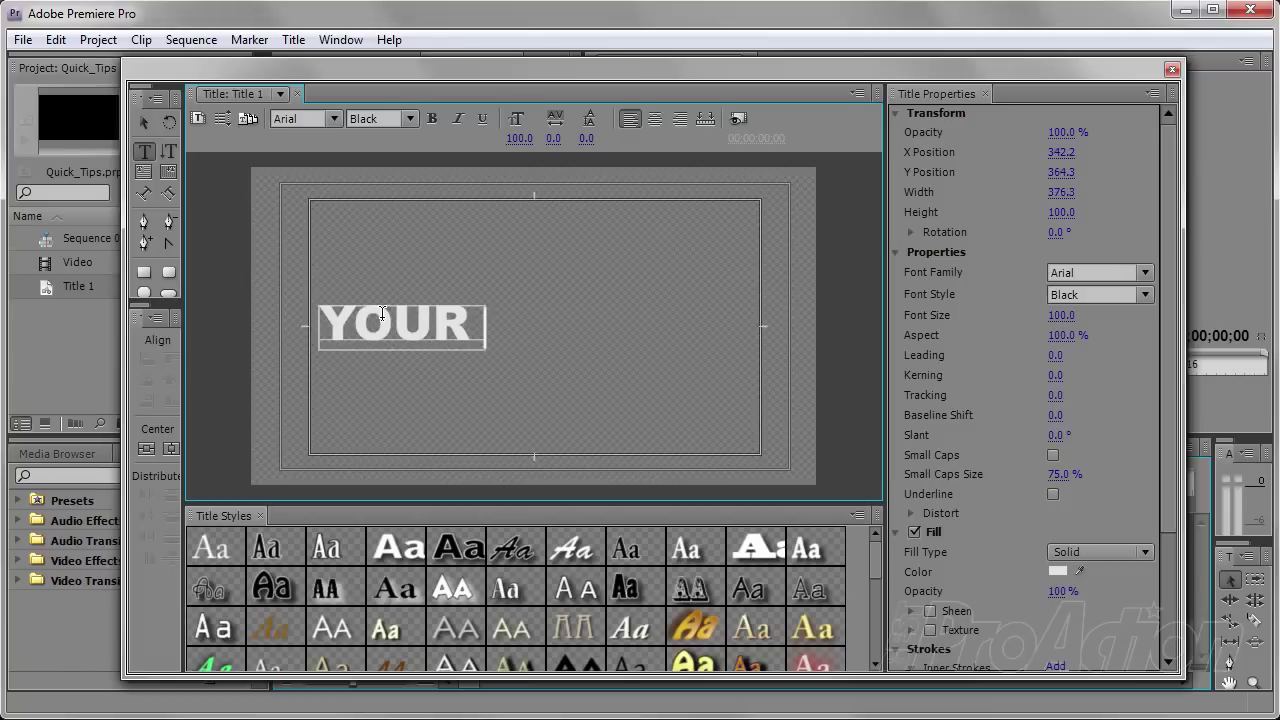
{"action": "type", "text": "TIT"}
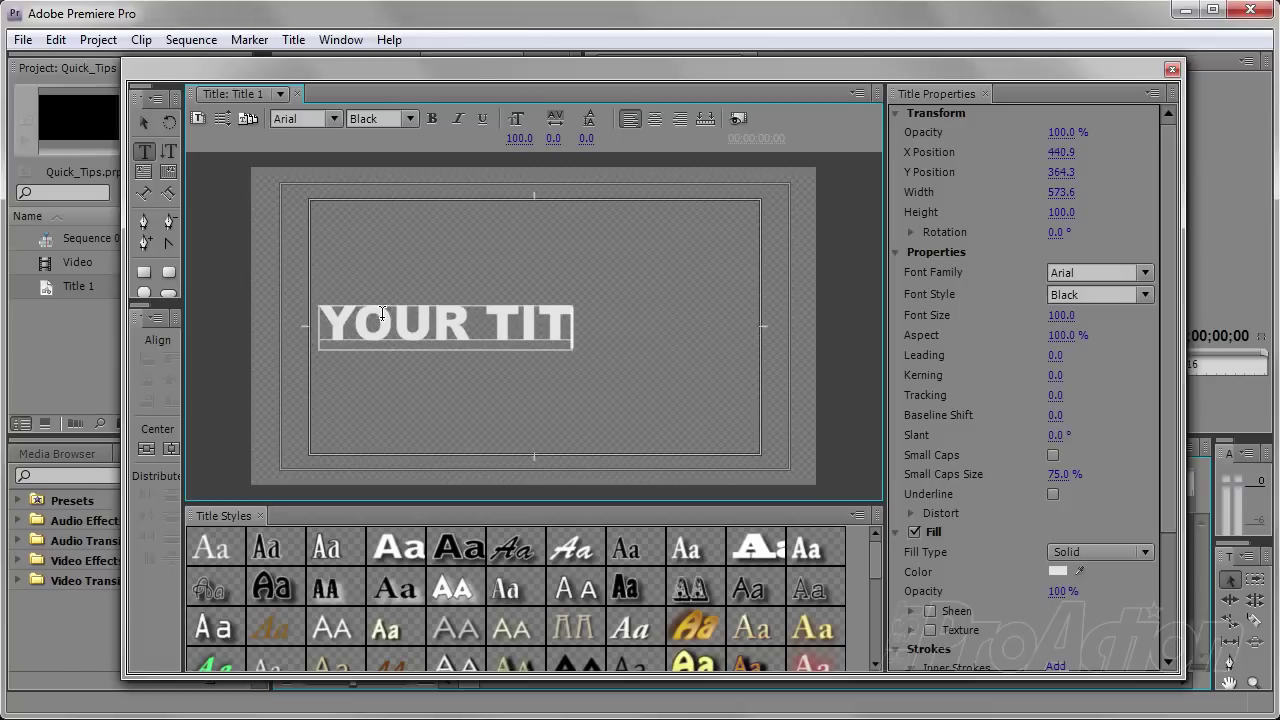
{"action": "type", "text": "LE"}
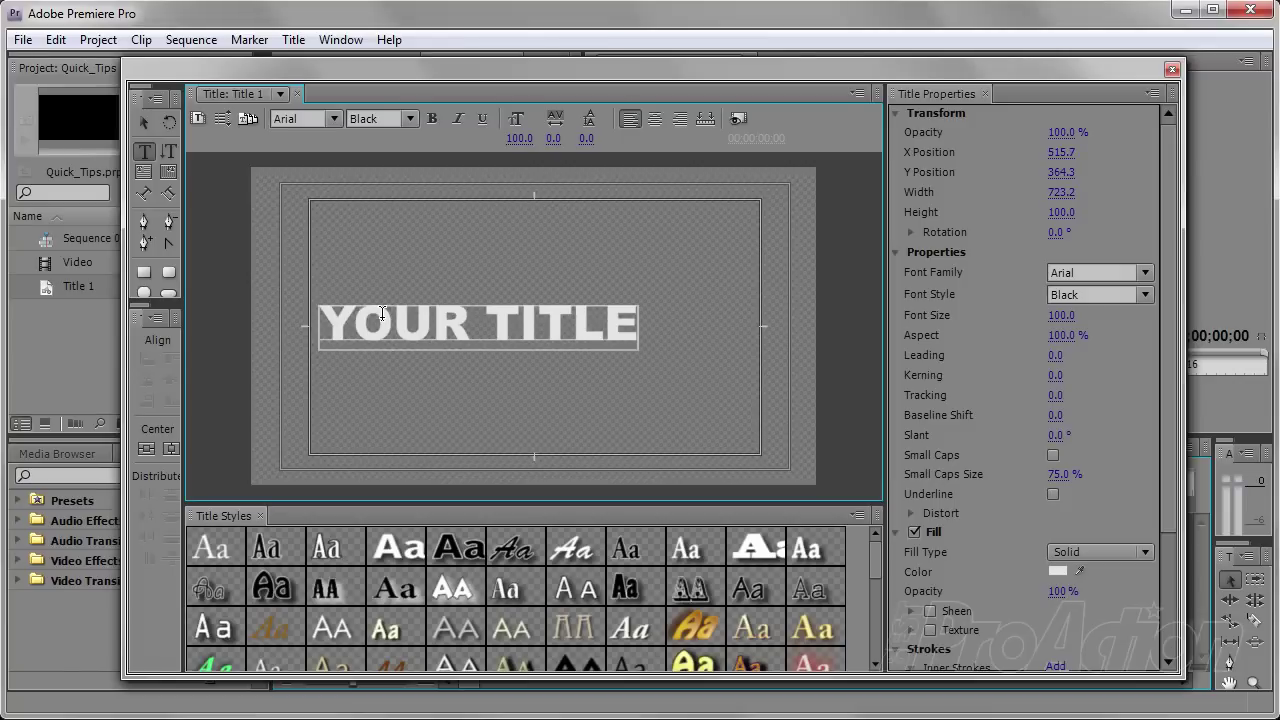
{"action": "left_click", "coordinate": [142, 124]}
- Stretch YOUR TITLE to font size 170.2 and centre it horizontally and vertically
{"action": "left_click_drag", "start_coordinate": [643, 326], "coordinate": [740, 325]}
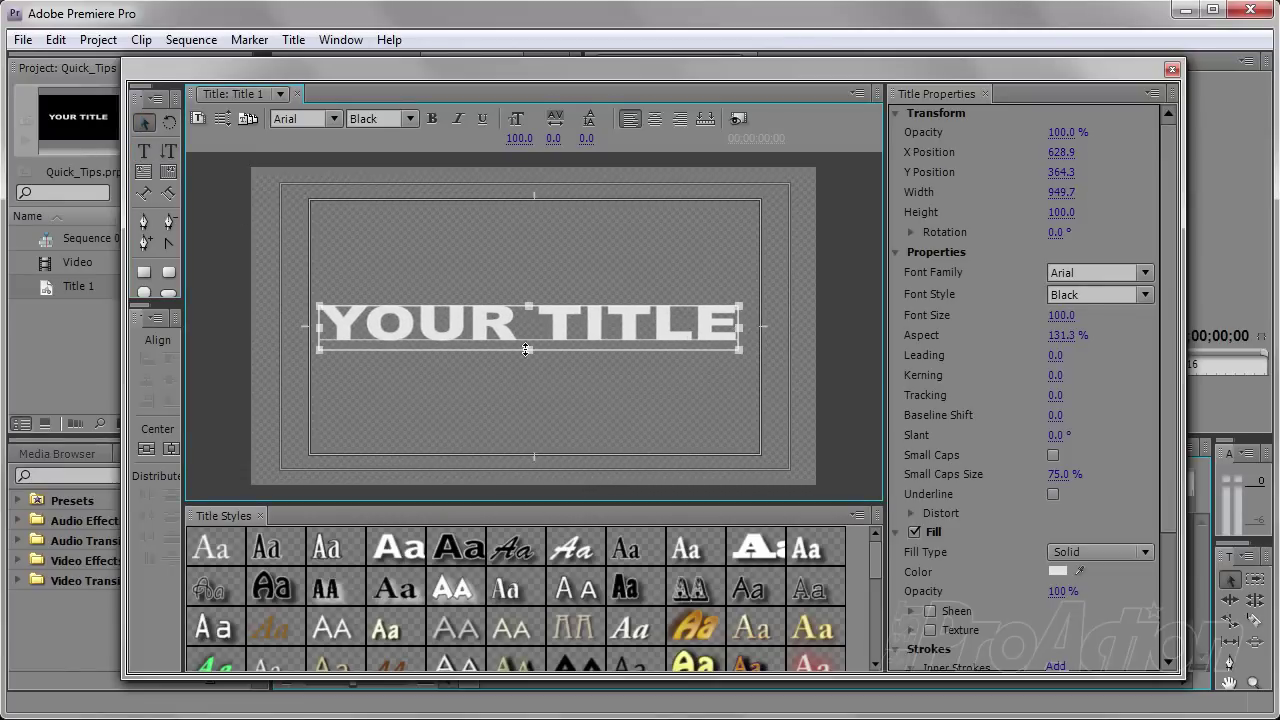
{"action": "left_click_drag", "start_coordinate": [528, 349], "coordinate": [527, 380]}
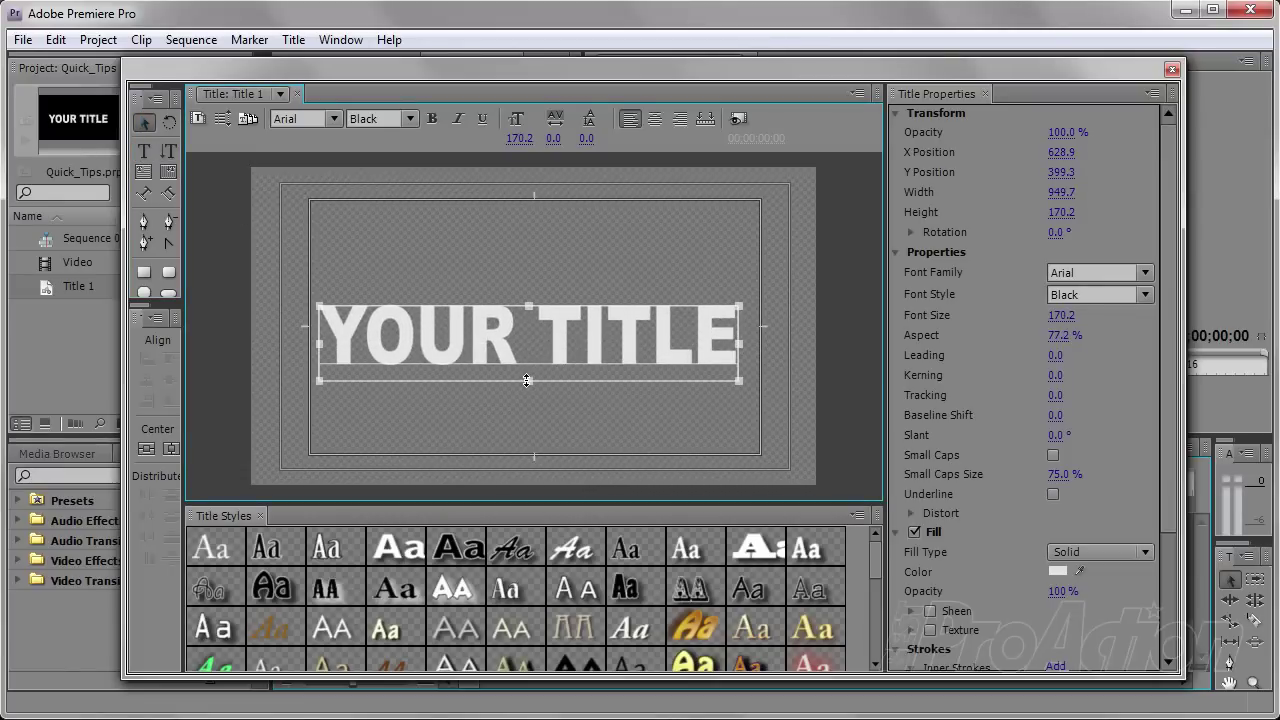
{"action": "left_click", "coordinate": [170, 448]}
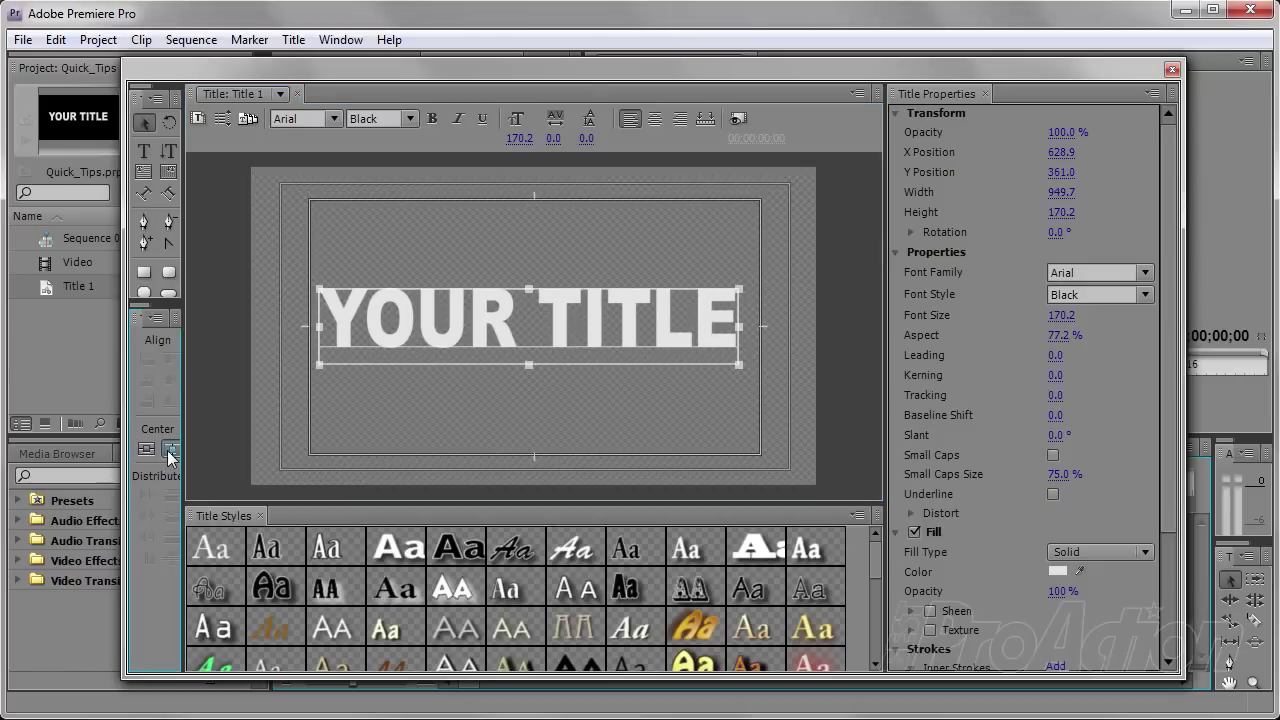
{"action": "left_click", "coordinate": [146, 448]}
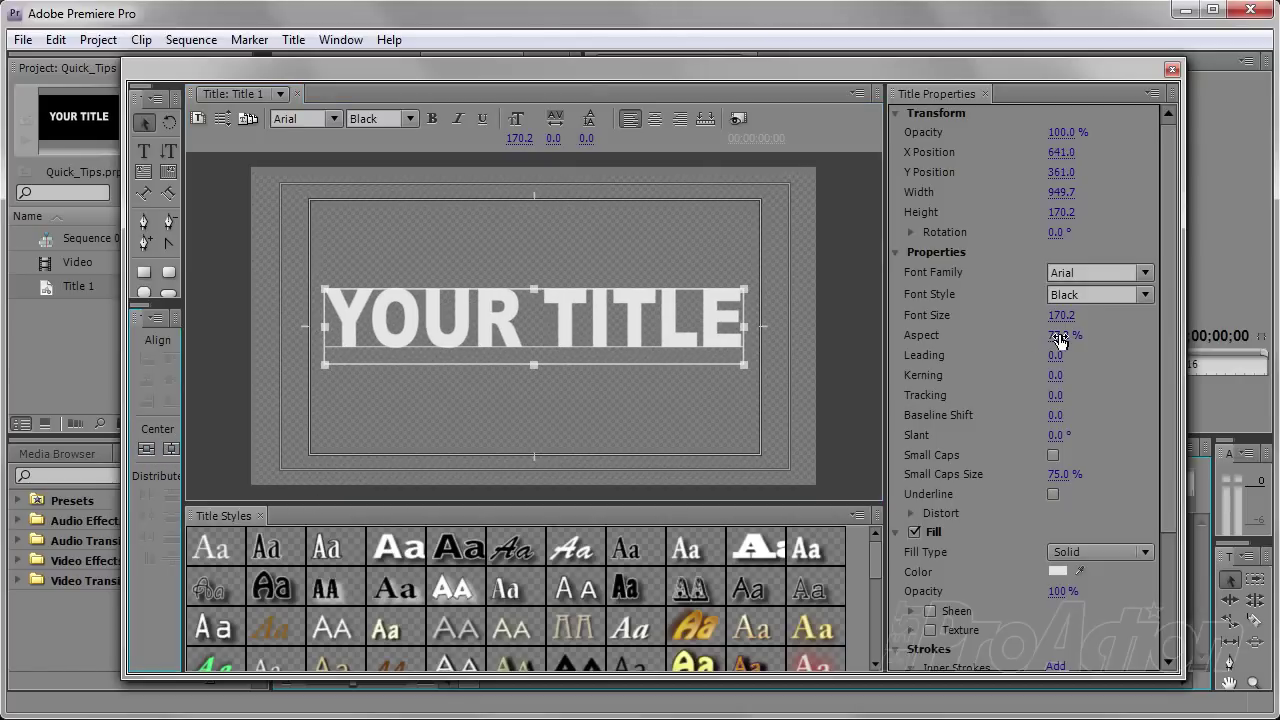
- Set the text fill colour to pure white (FFFFFF) and close the titler
{"action": "left_click_drag", "start_coordinate": [1164, 359], "coordinate": [1172, 420]}
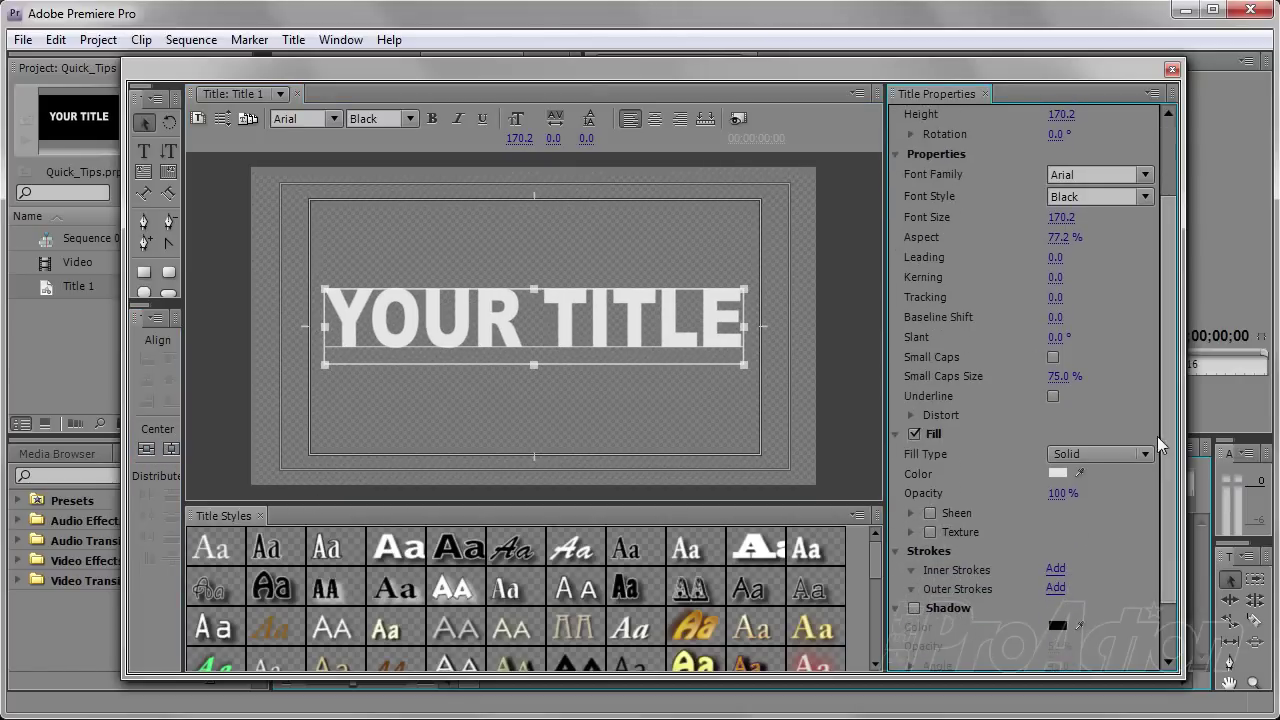
{"action": "left_click", "coordinate": [1058, 473]}
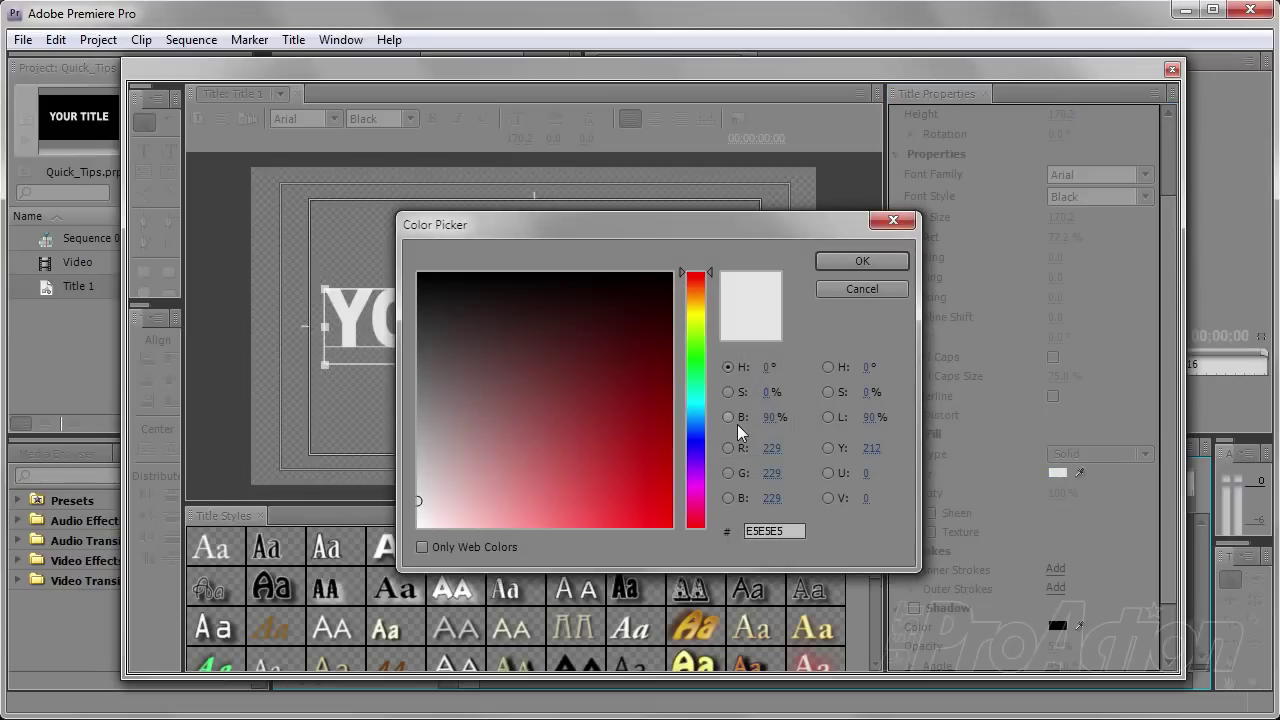
{"action": "left_click_drag", "start_coordinate": [428, 519], "coordinate": [406, 536]}
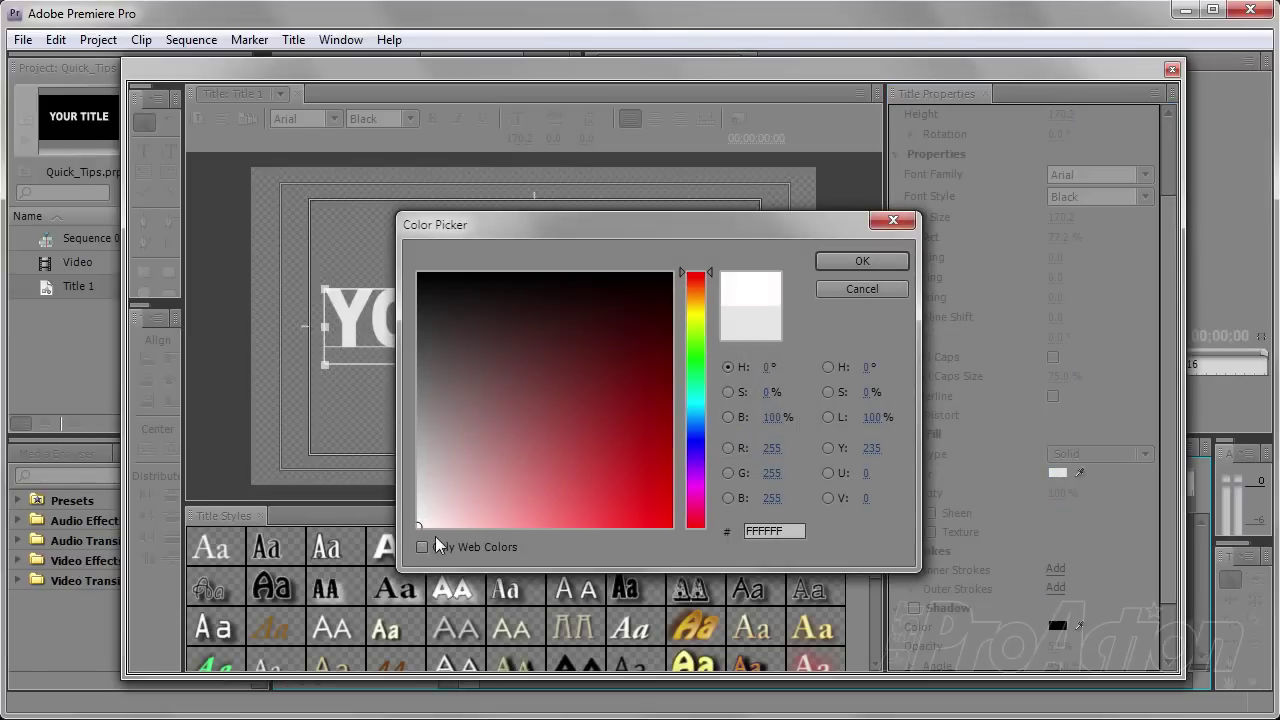
{"action": "left_click", "coordinate": [835, 259]}
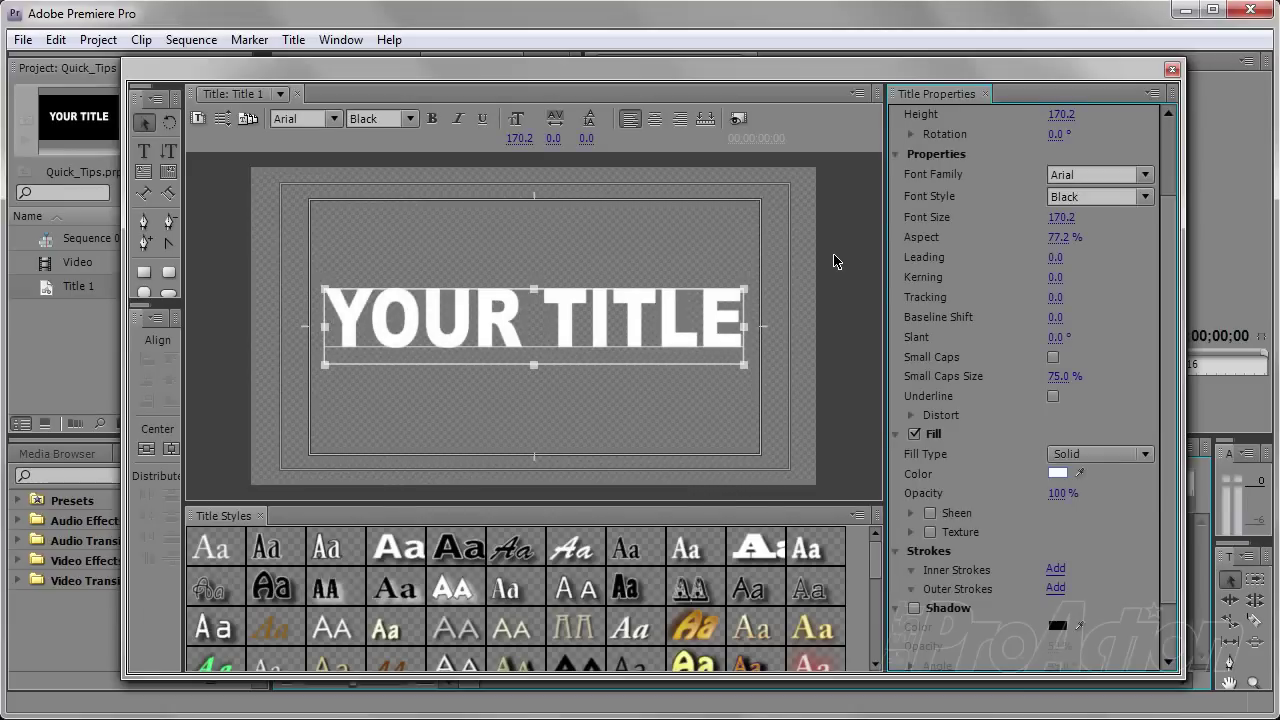
{"action": "left_click", "coordinate": [1173, 71]}
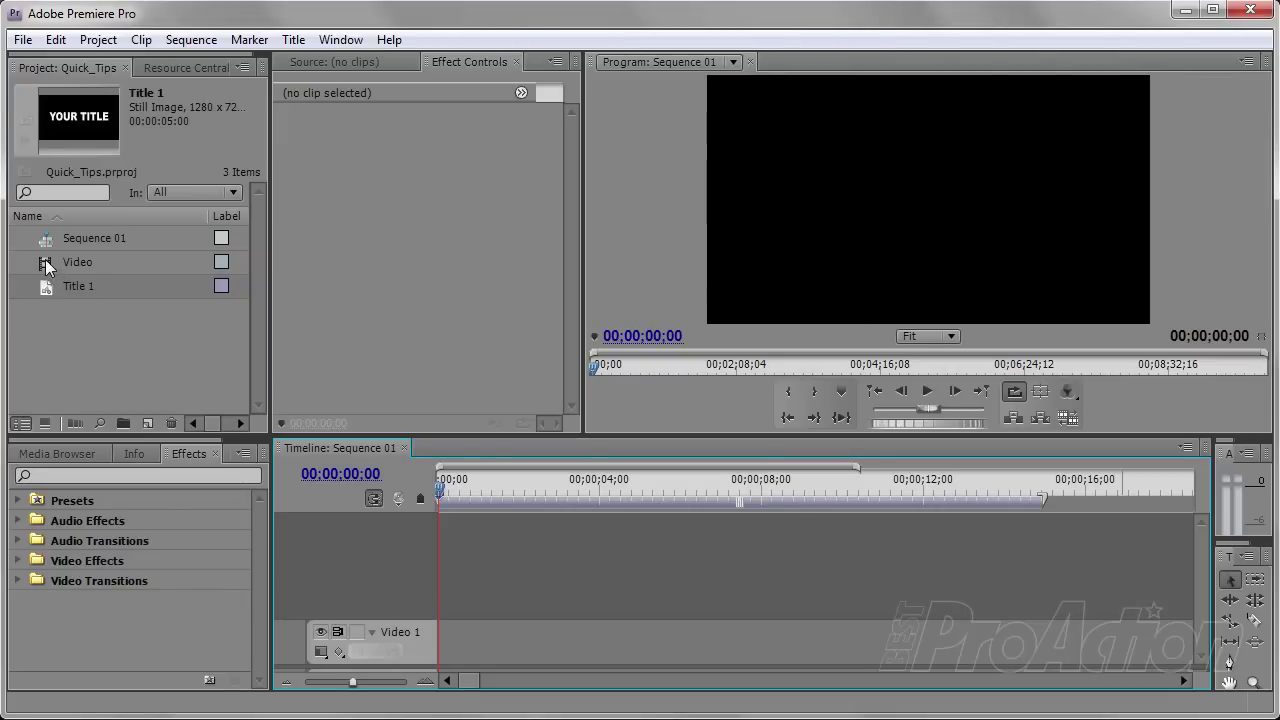
- Put the globe Video clip on Video 2 and Title 1 on Video 3, extended to match
{"action": "left_click_drag", "start_coordinate": [47, 265], "coordinate": [444, 648]}
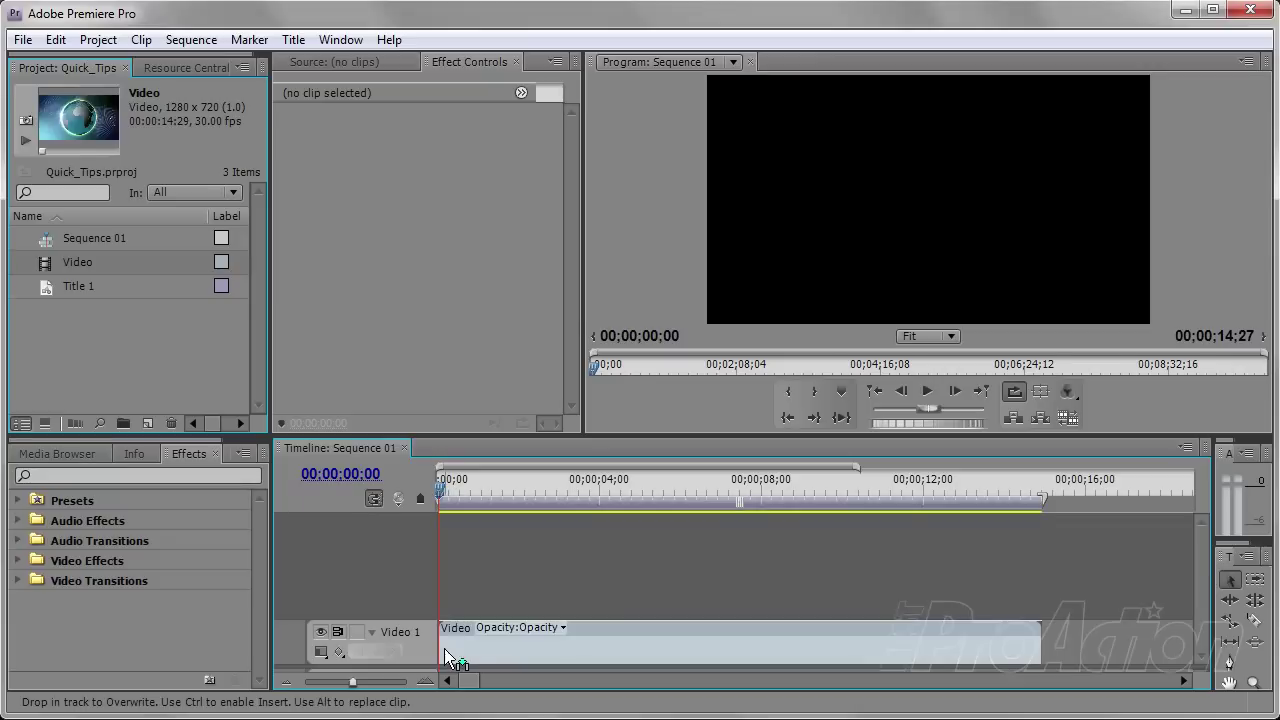
{"action": "left_click_drag", "start_coordinate": [594, 628], "coordinate": [597, 609]}
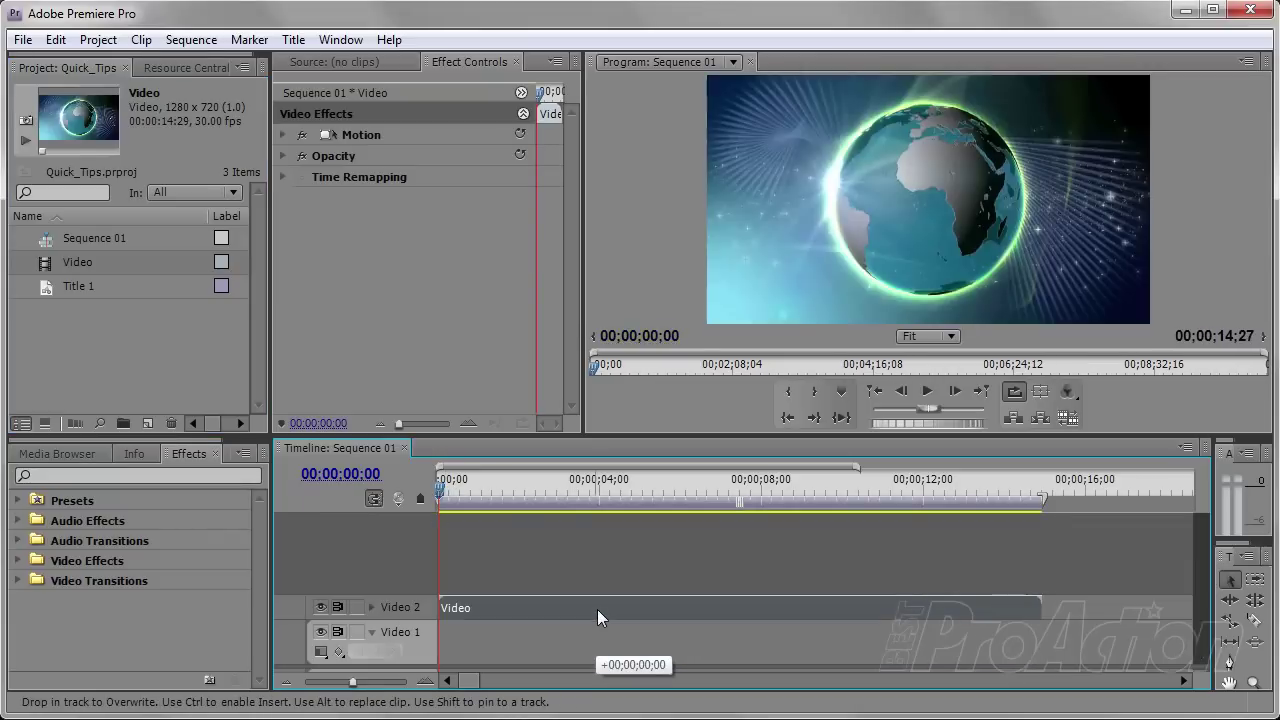
{"action": "left_click", "coordinate": [44, 286]}
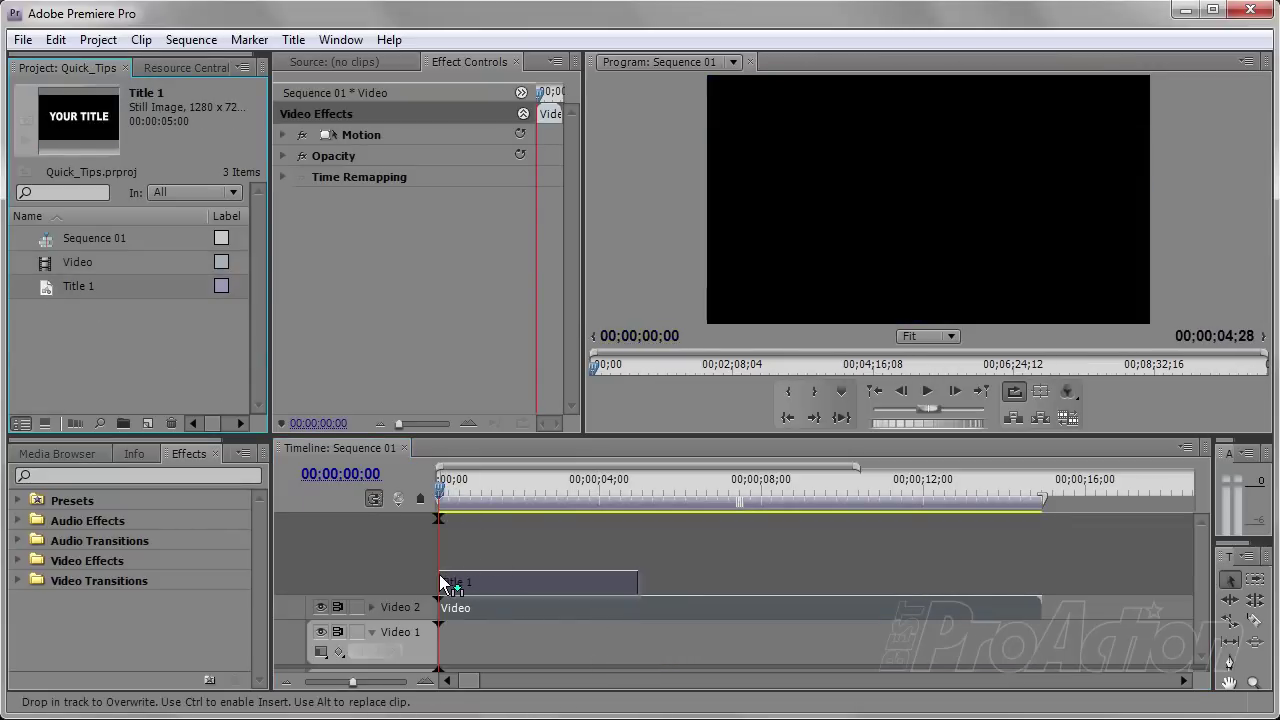
{"action": "left_click_drag", "start_coordinate": [464, 505], "coordinate": [445, 583]}
{"action": "left_click_drag", "start_coordinate": [637, 580], "coordinate": [1039, 585]}
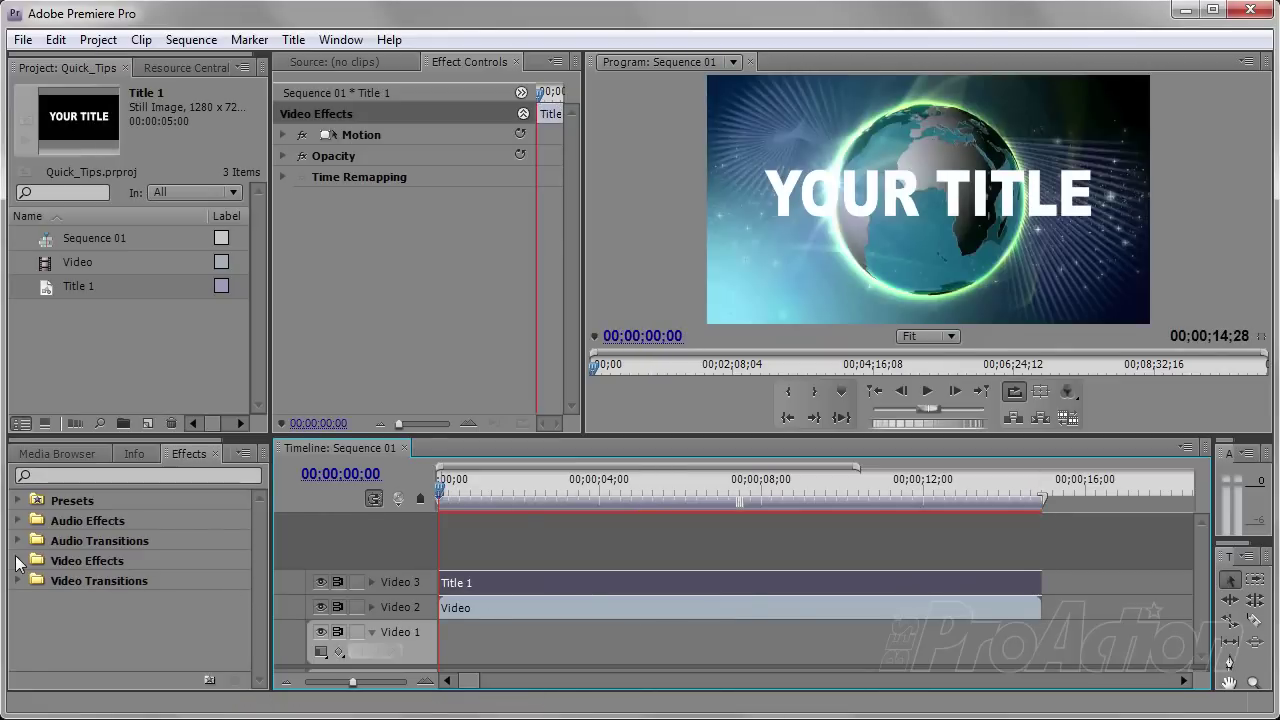
{"action": "left_click", "coordinate": [17, 561]}
{"action": "left_click_drag", "start_coordinate": [261, 531], "coordinate": [257, 613]}
- Apply Track Matte Key to the Video clip using Video 3 as the matte, then reopen Title 1
{"action": "left_click", "coordinate": [28, 539]}
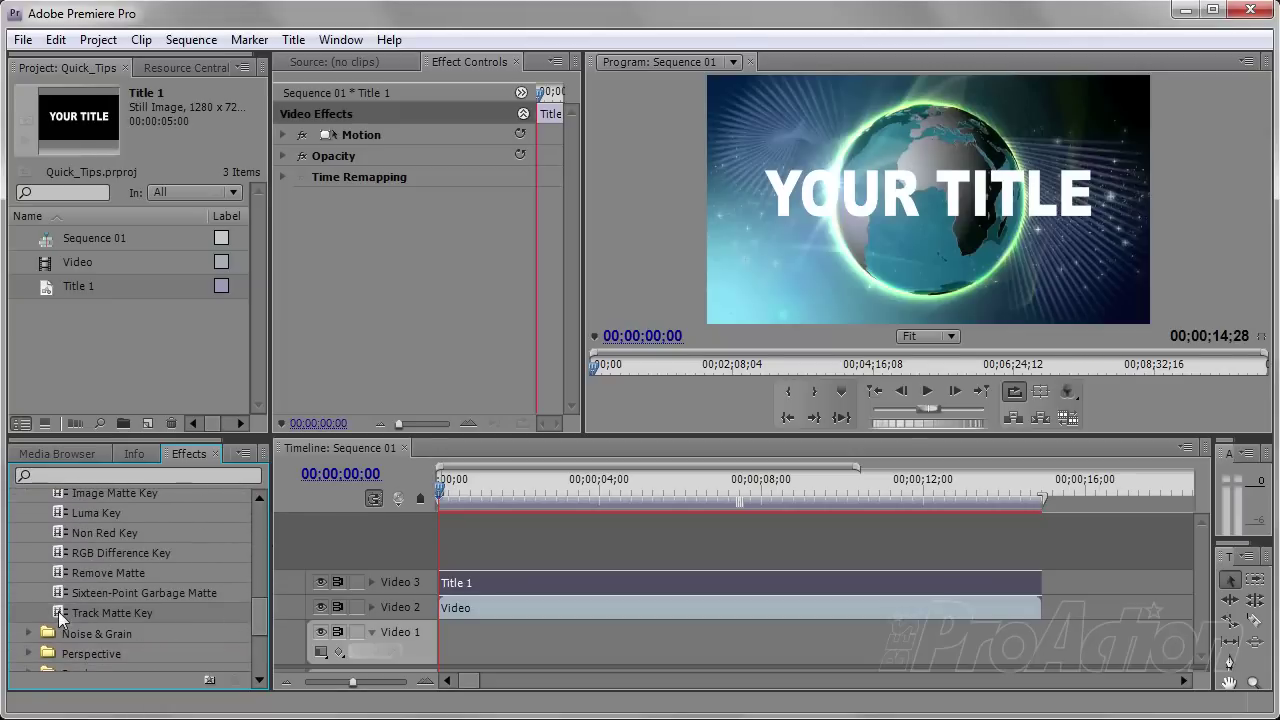
{"action": "left_click_drag", "start_coordinate": [62, 613], "coordinate": [468, 610]}
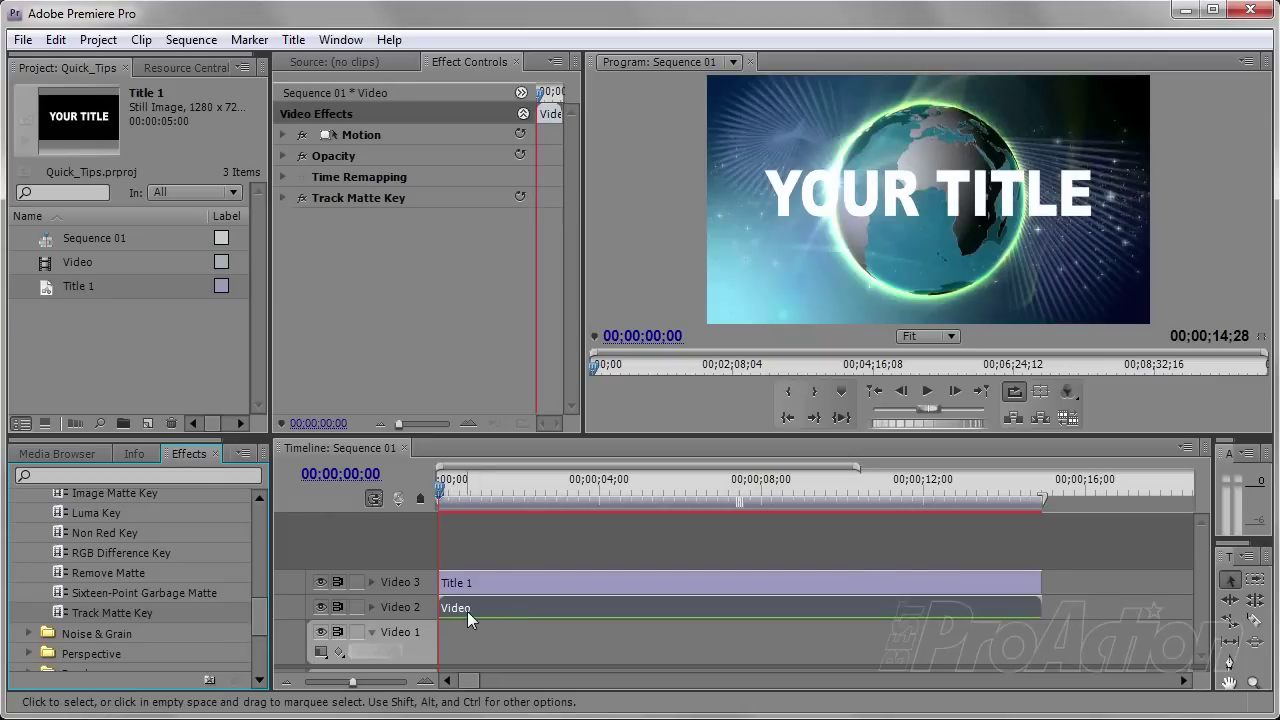
{"action": "left_click", "coordinate": [284, 198]}
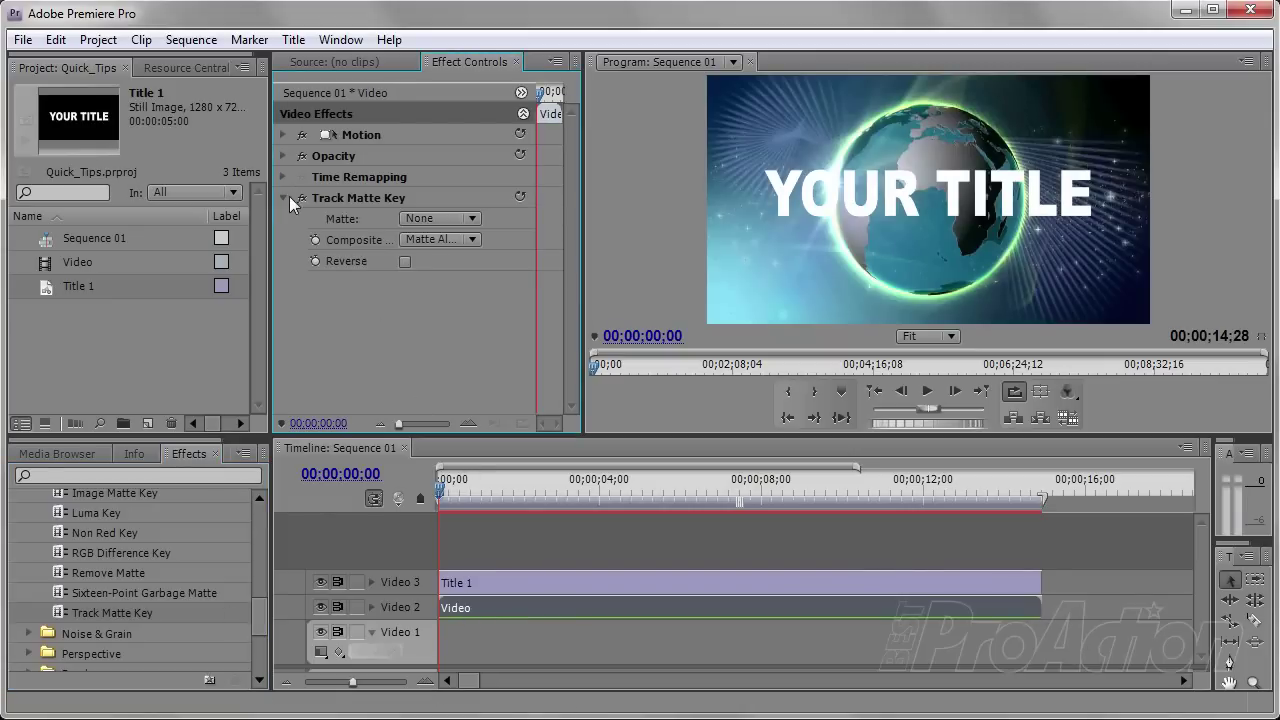
{"action": "left_click", "coordinate": [473, 219]}
{"action": "left_click", "coordinate": [452, 266]}
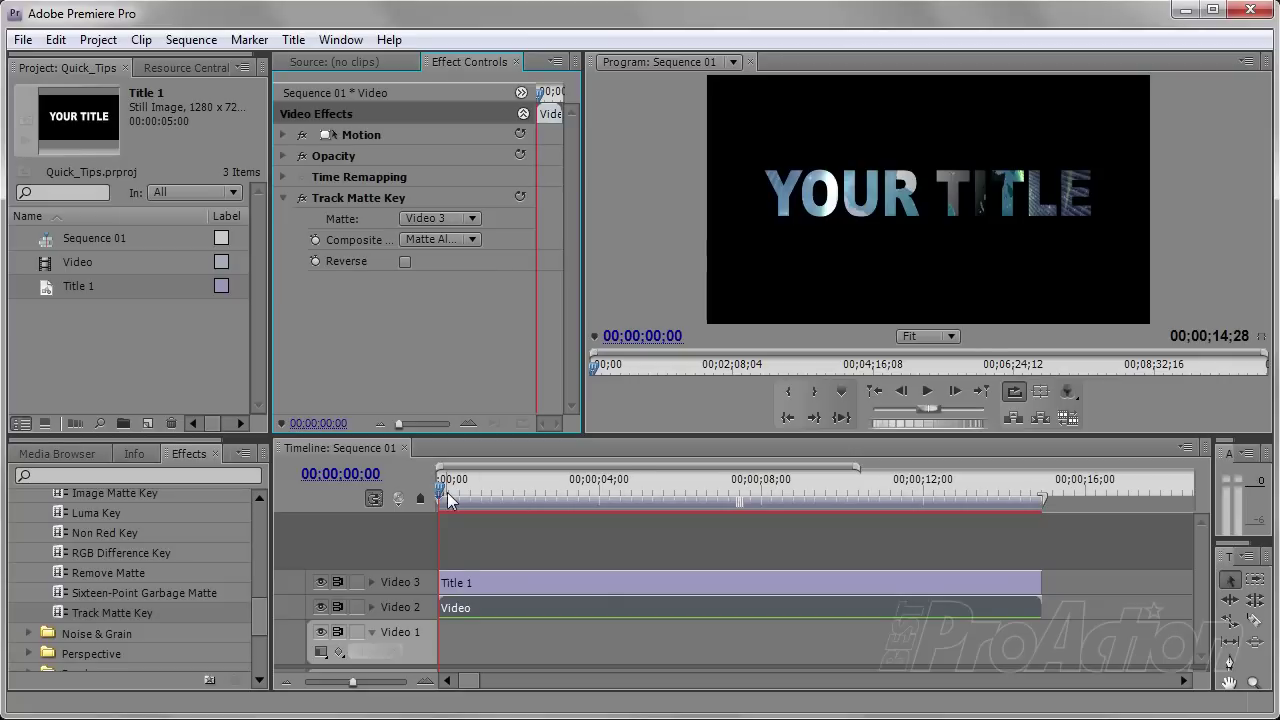
{"action": "mouse_move", "coordinate": [448, 501]}
{"action": "left_mouse_down"}
{"action": "mouse_move", "coordinate": [872, 500]}
{"action": "mouse_move", "coordinate": [553, 492]}
{"action": "left_mouse_up"}
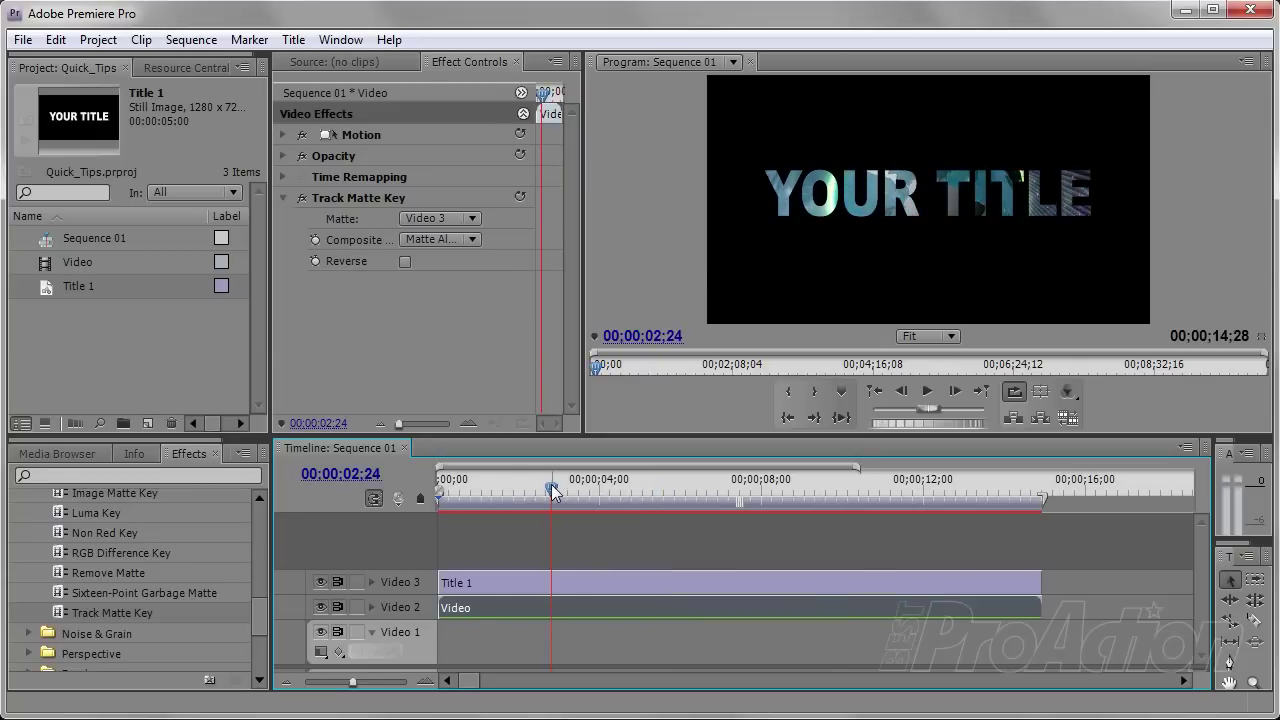
{"action": "double_click", "coordinate": [45, 287]}
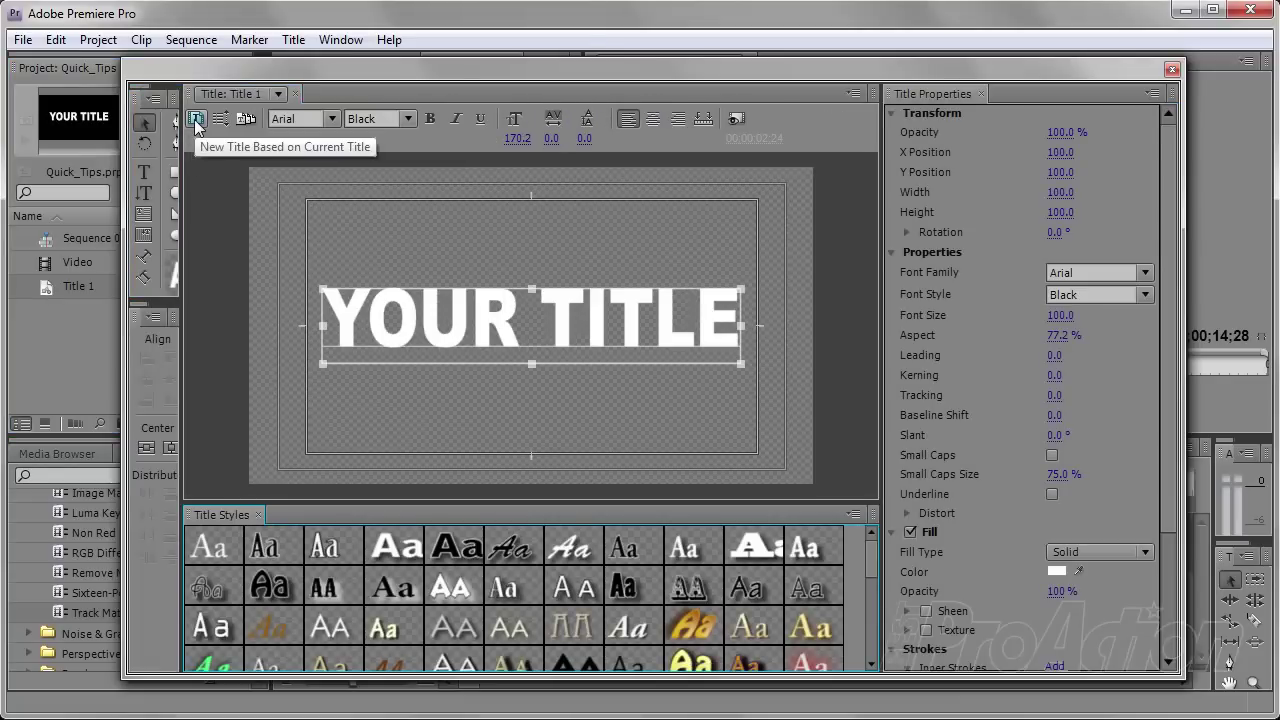
- Duplicate the current title as a new title named Title 2
{"action": "left_click", "coordinate": [197, 120]}
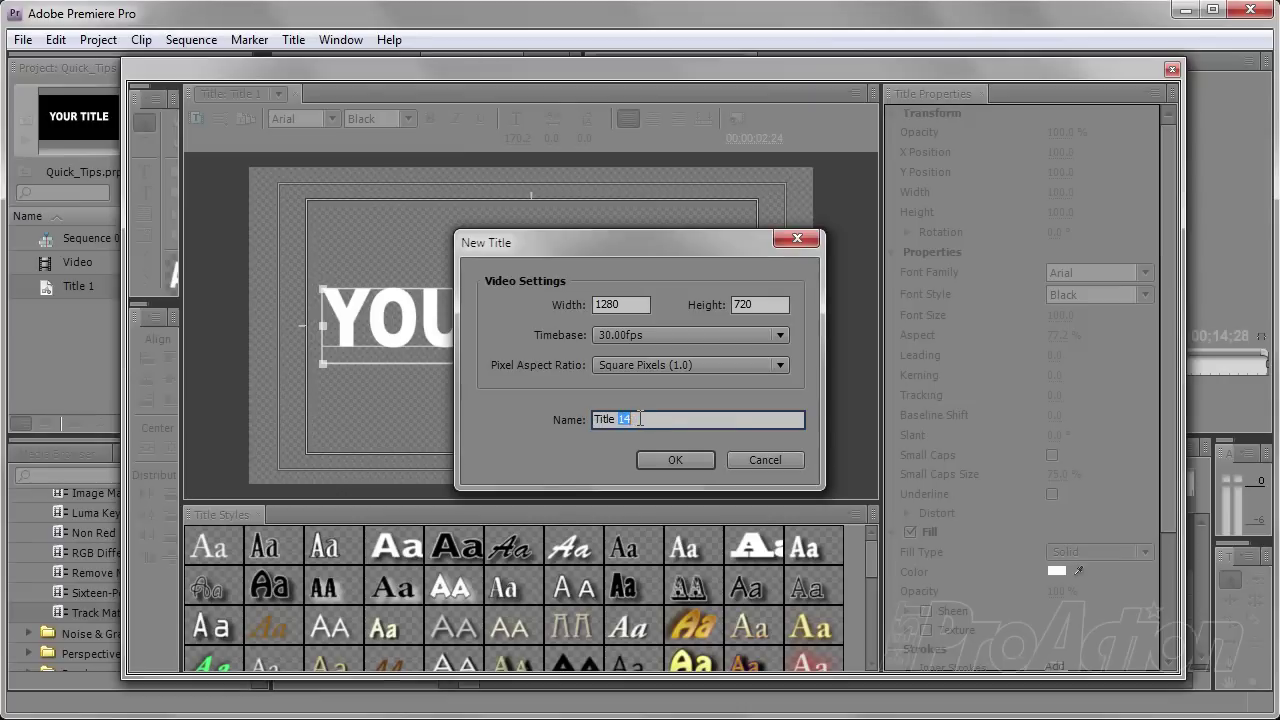
{"action": "type", "text": "2"}
{"action": "left_click", "coordinate": [692, 463]}
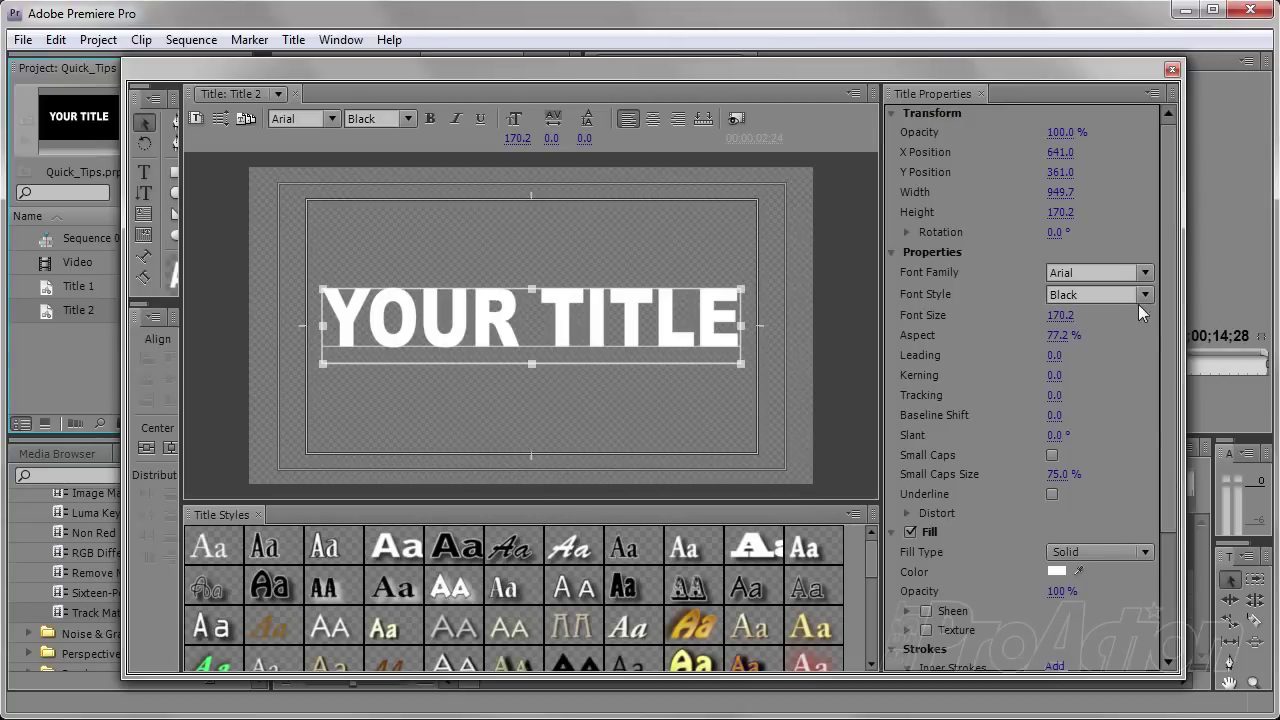
- Give YOUR TITLE a white outer stroke of size 30 and enable the fill texture
{"action": "left_click_drag", "start_coordinate": [1169, 303], "coordinate": [1178, 456]}
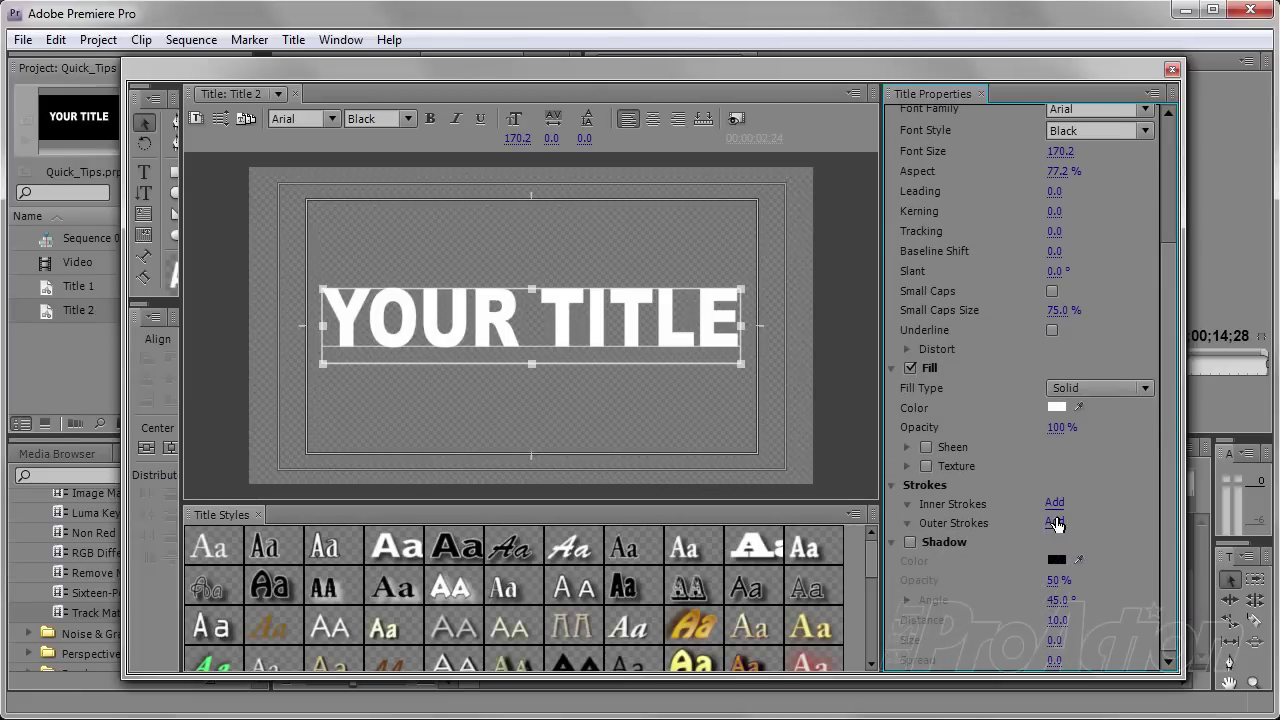
{"action": "left_click", "coordinate": [1055, 522]}
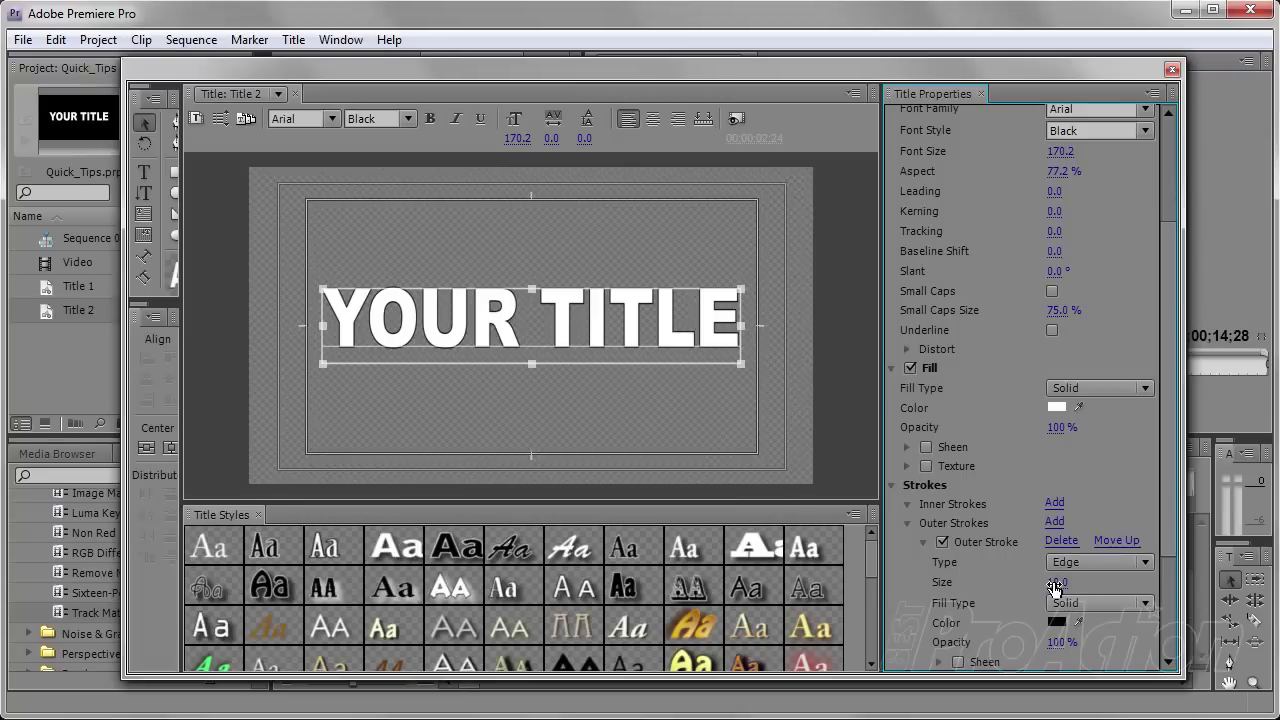
{"action": "left_click", "coordinate": [1055, 584]}
{"action": "type", "text": "30"}
{"action": "key", "text": "Return"}
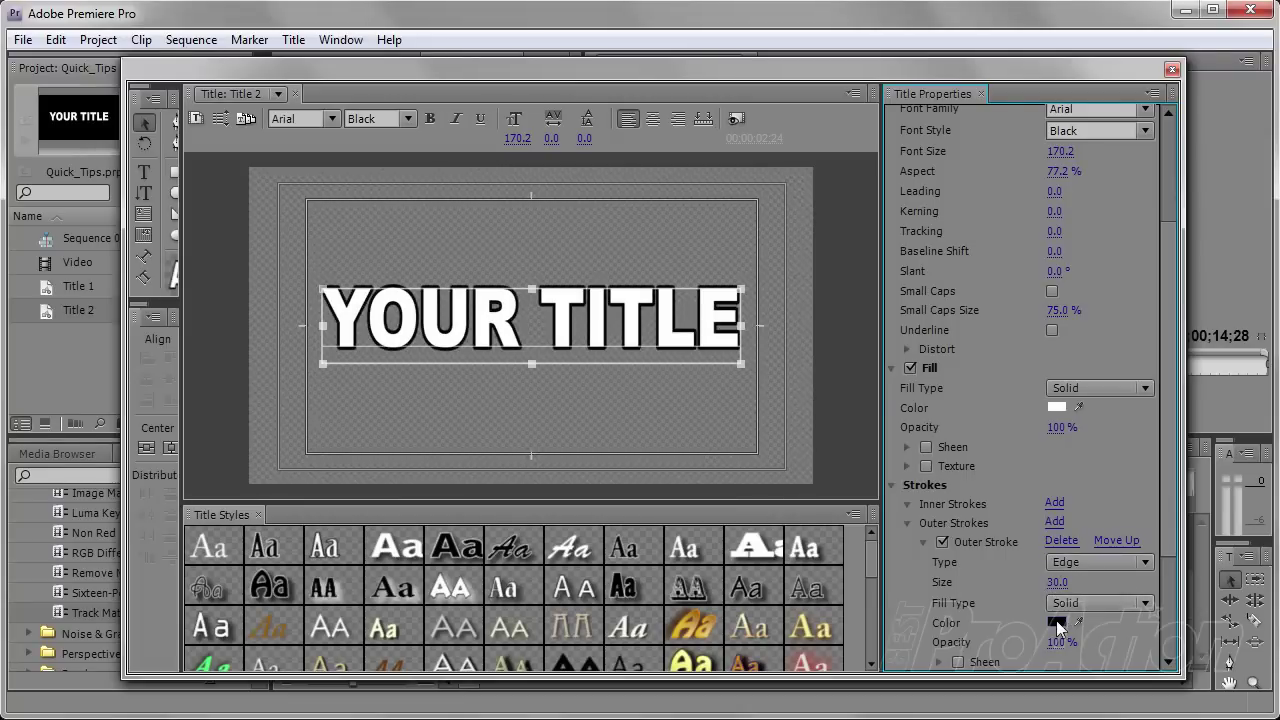
{"action": "left_click", "coordinate": [1057, 622]}
{"action": "left_click", "coordinate": [444, 484]}
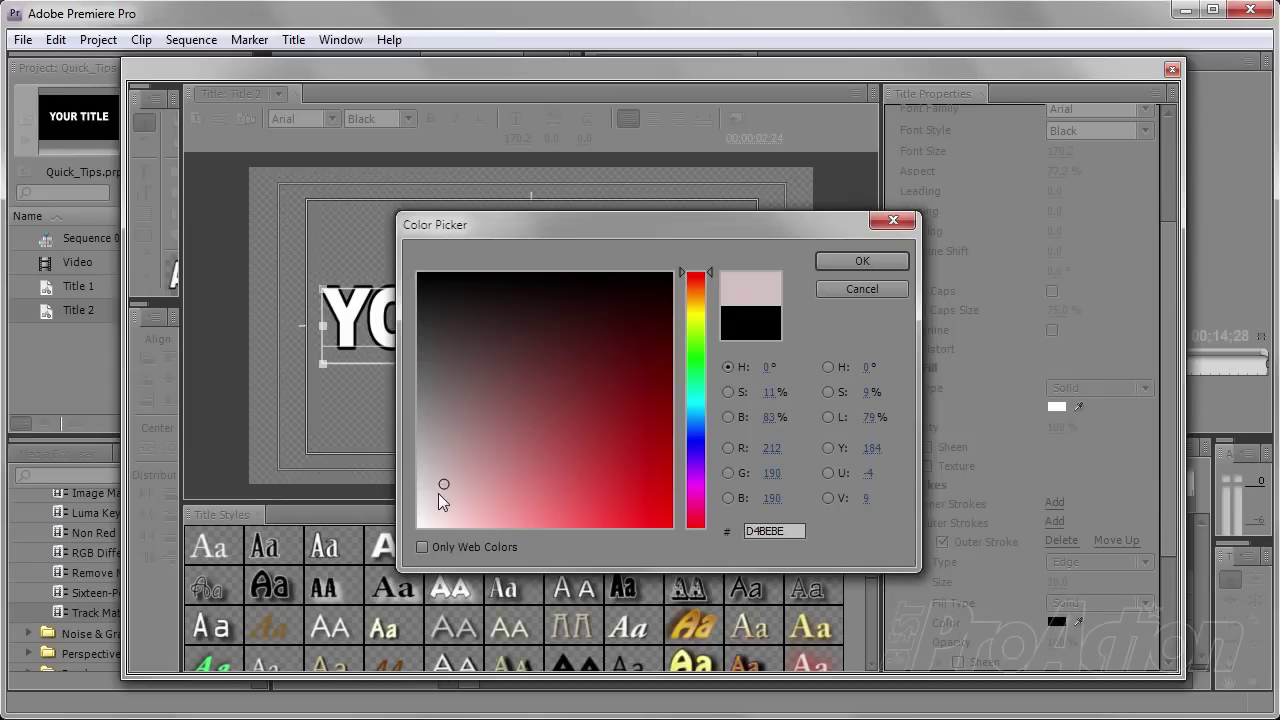
{"action": "left_click_drag", "start_coordinate": [439, 493], "coordinate": [401, 572]}
{"action": "left_click", "coordinate": [829, 262]}
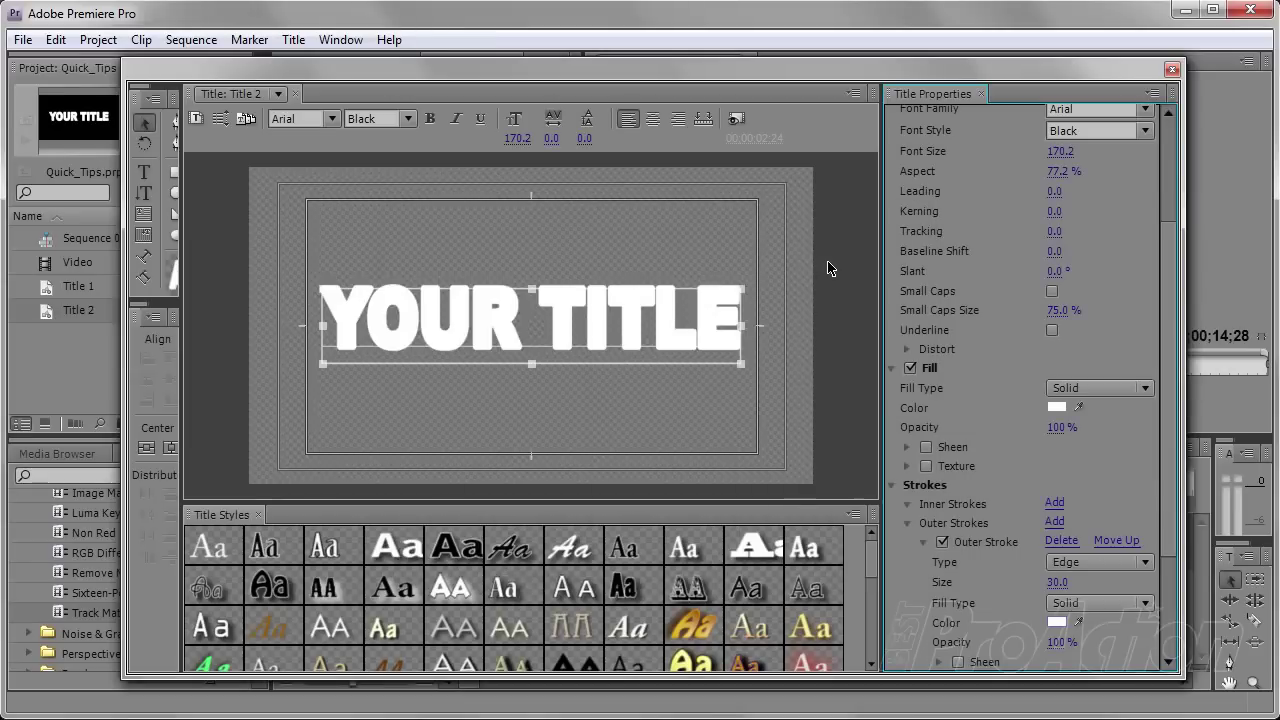
{"action": "left_click", "coordinate": [907, 467]}
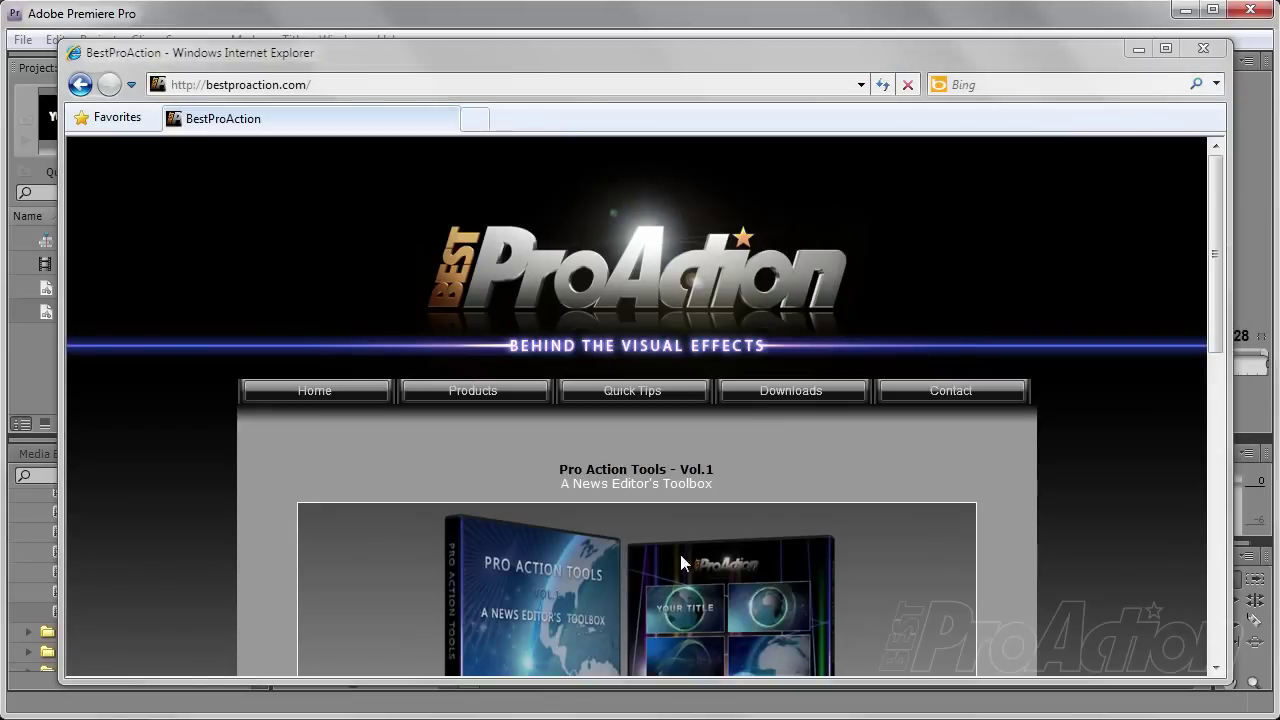
- Save the Chrome Texture image from BestProAction's Downloads page as Chrome_Texture.jpg in Quick_Tips
{"action": "left_click", "coordinate": [788, 394]}
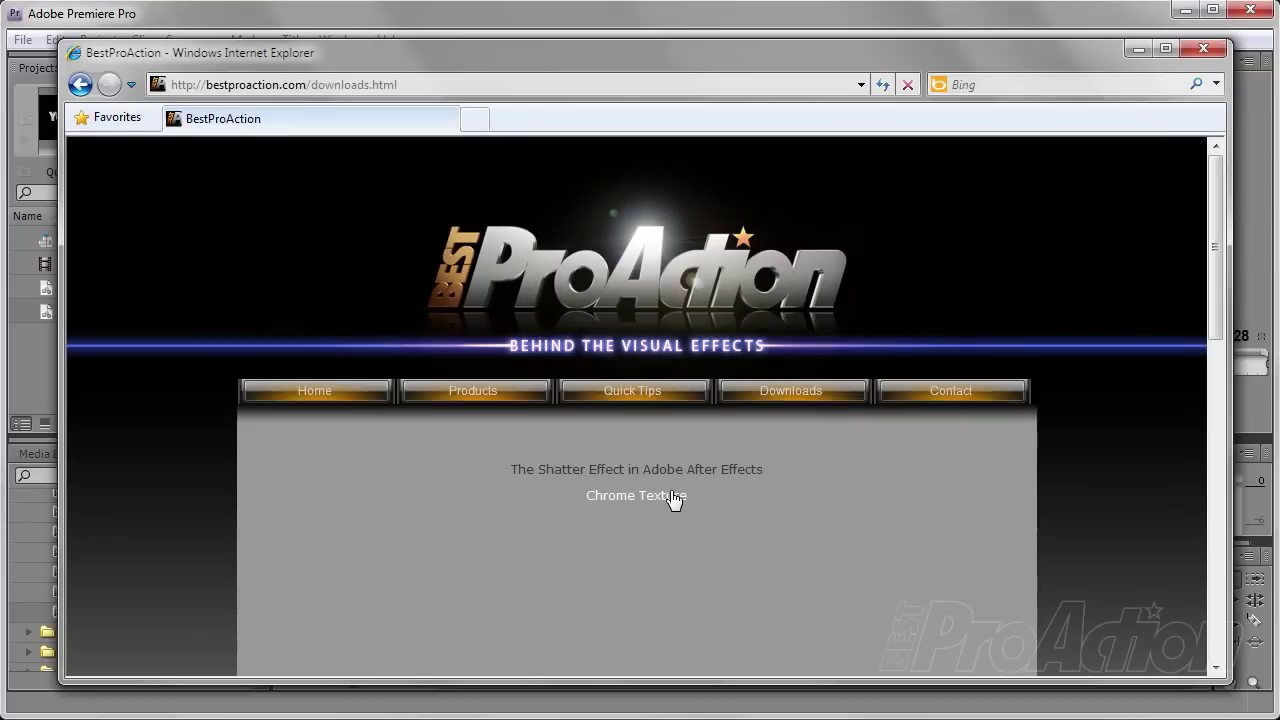
{"action": "left_click", "coordinate": [660, 500]}
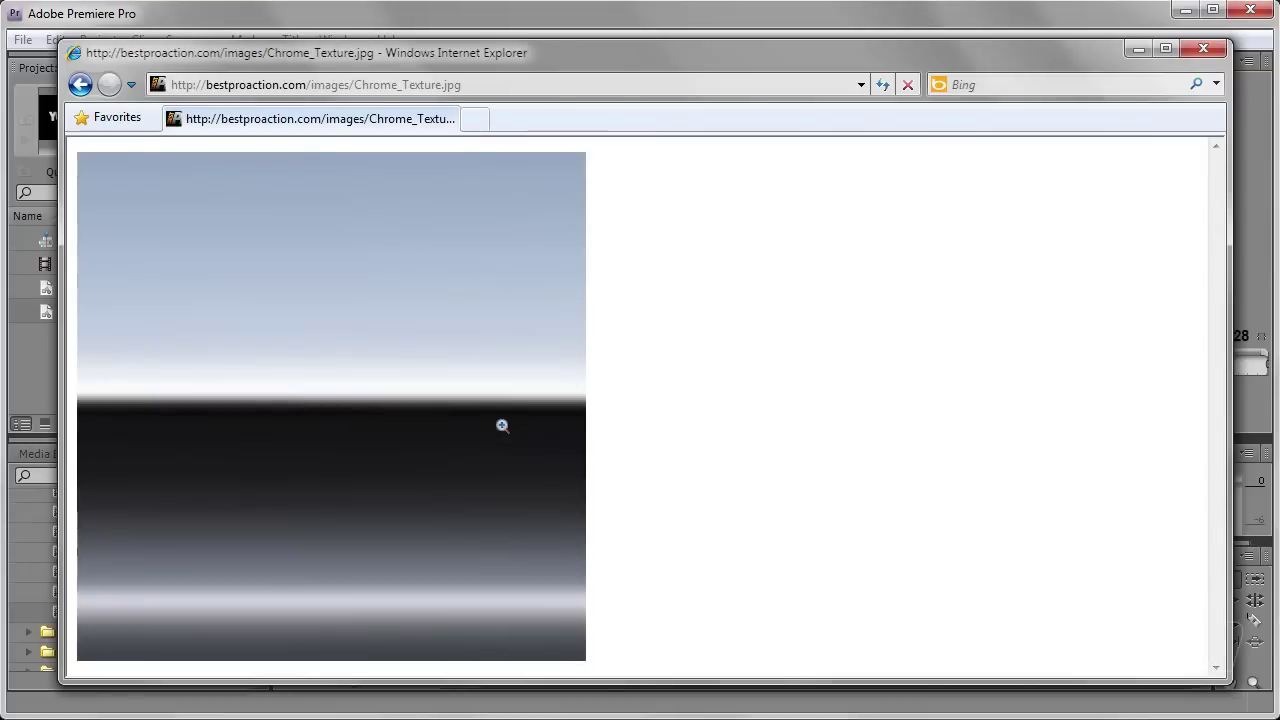
{"action": "right_click", "coordinate": [503, 425]}
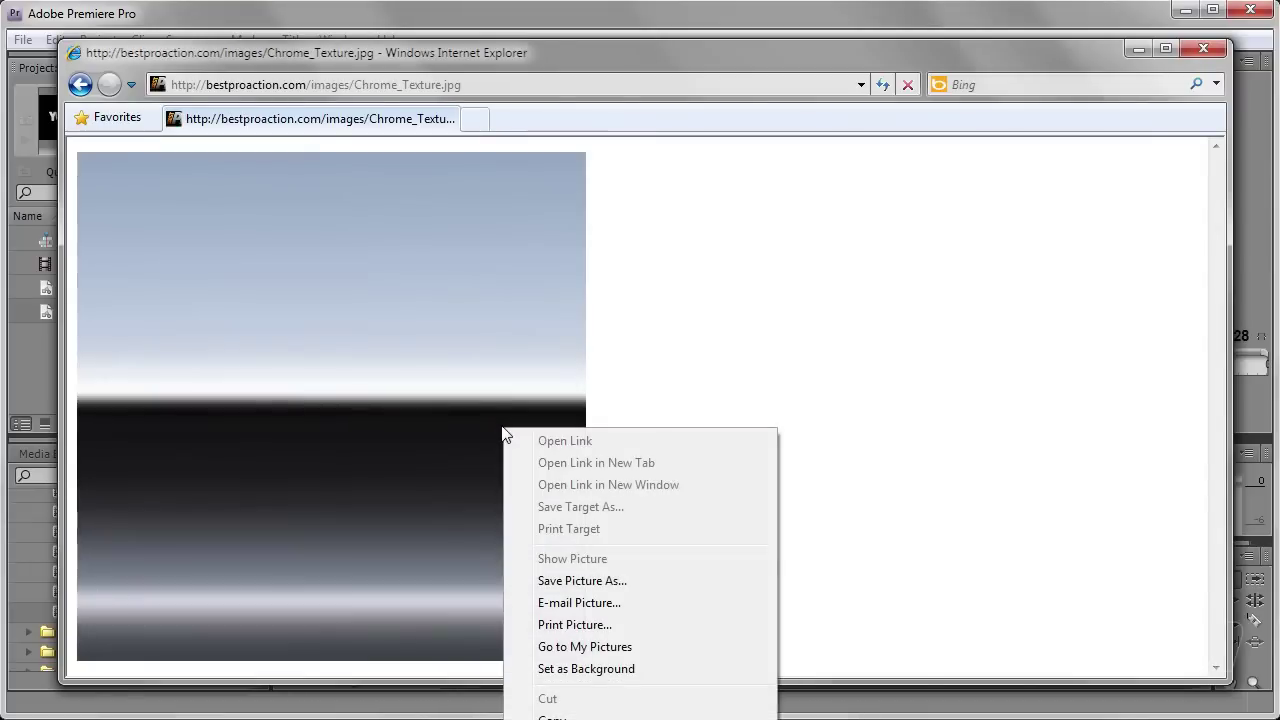
{"action": "left_click", "coordinate": [585, 580]}
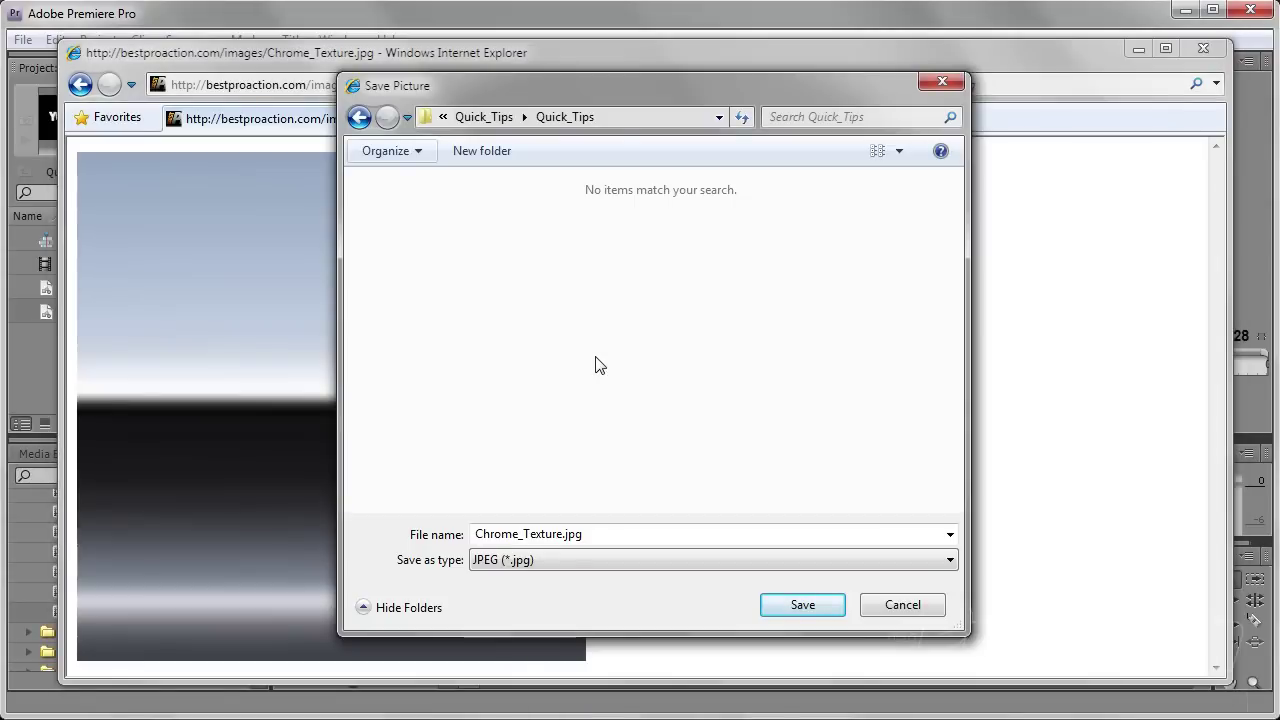
{"action": "left_click", "coordinate": [796, 606]}
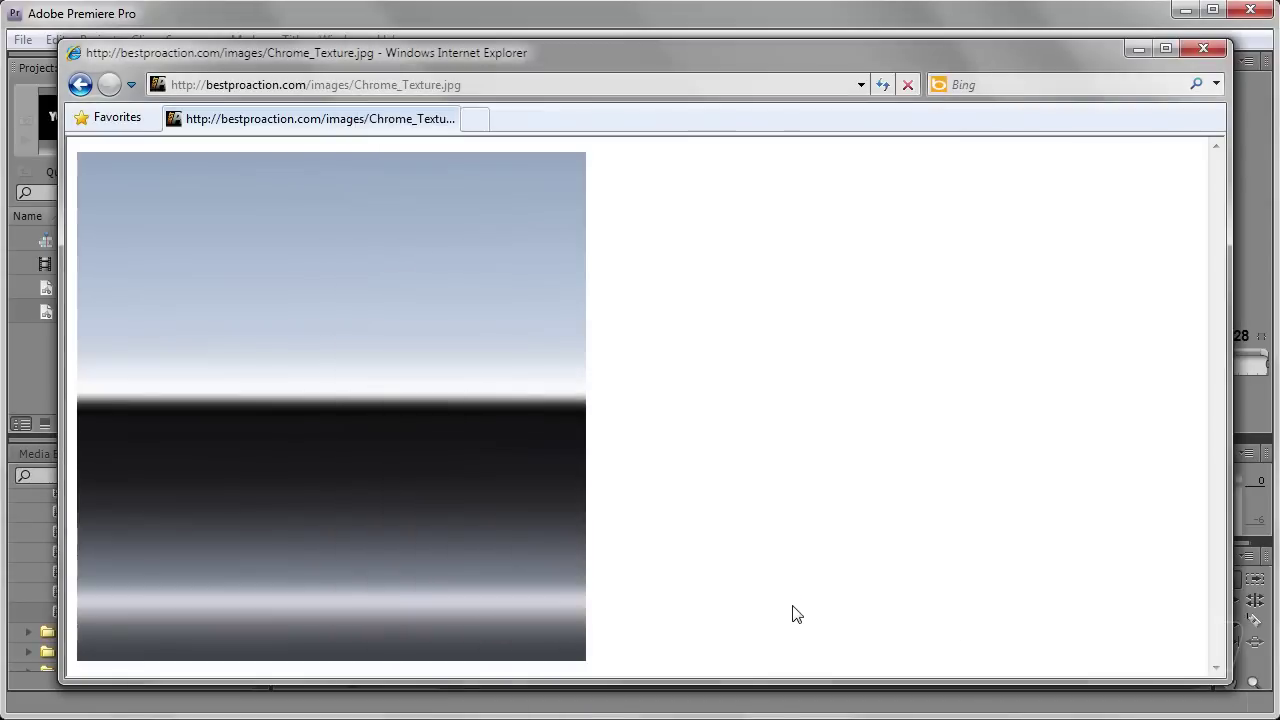
- Back in the titler, load Chrome_Texture.jpg as the text's fill texture
{"action": "left_click", "coordinate": [1203, 49]}
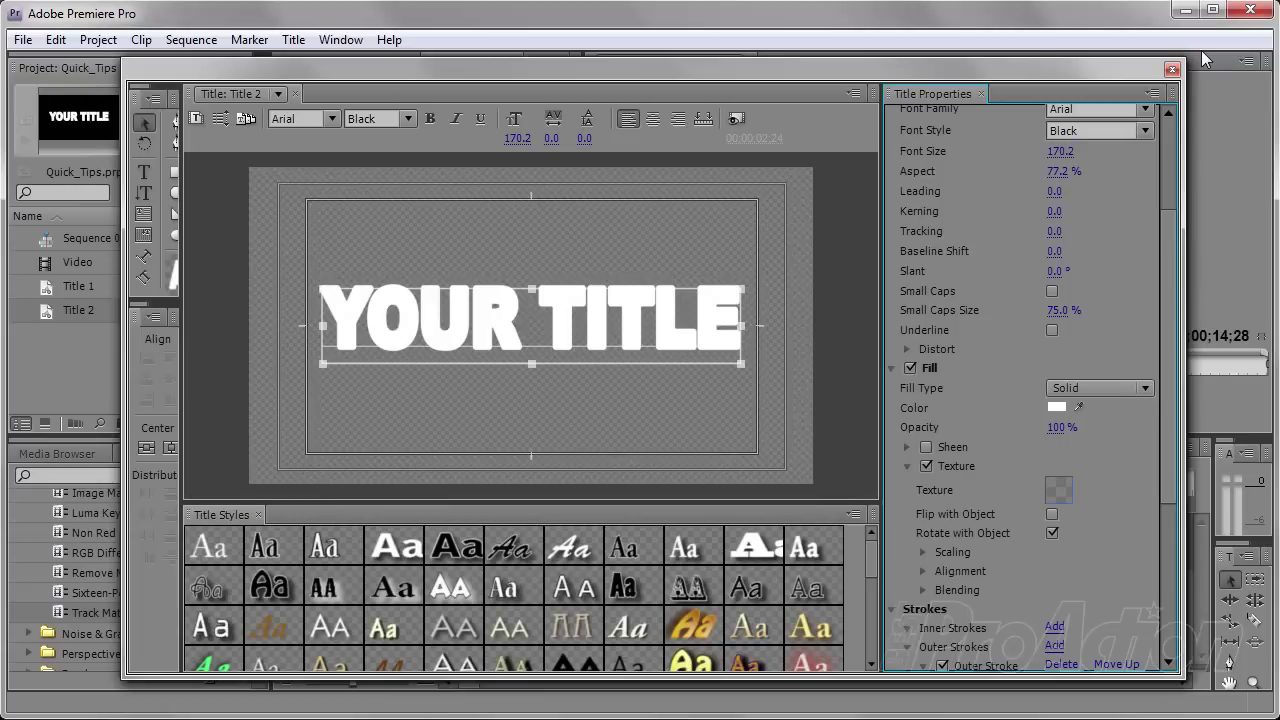
{"action": "left_click", "coordinate": [1057, 494]}
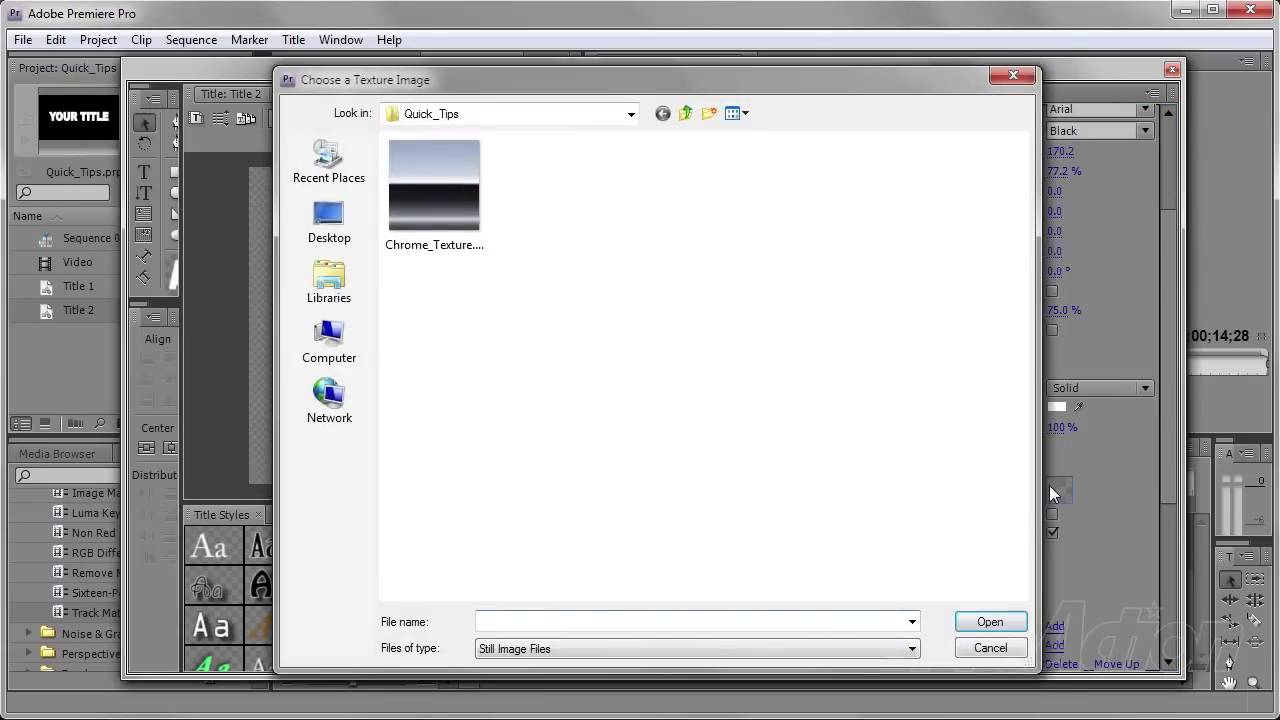
{"action": "left_click", "coordinate": [448, 209]}
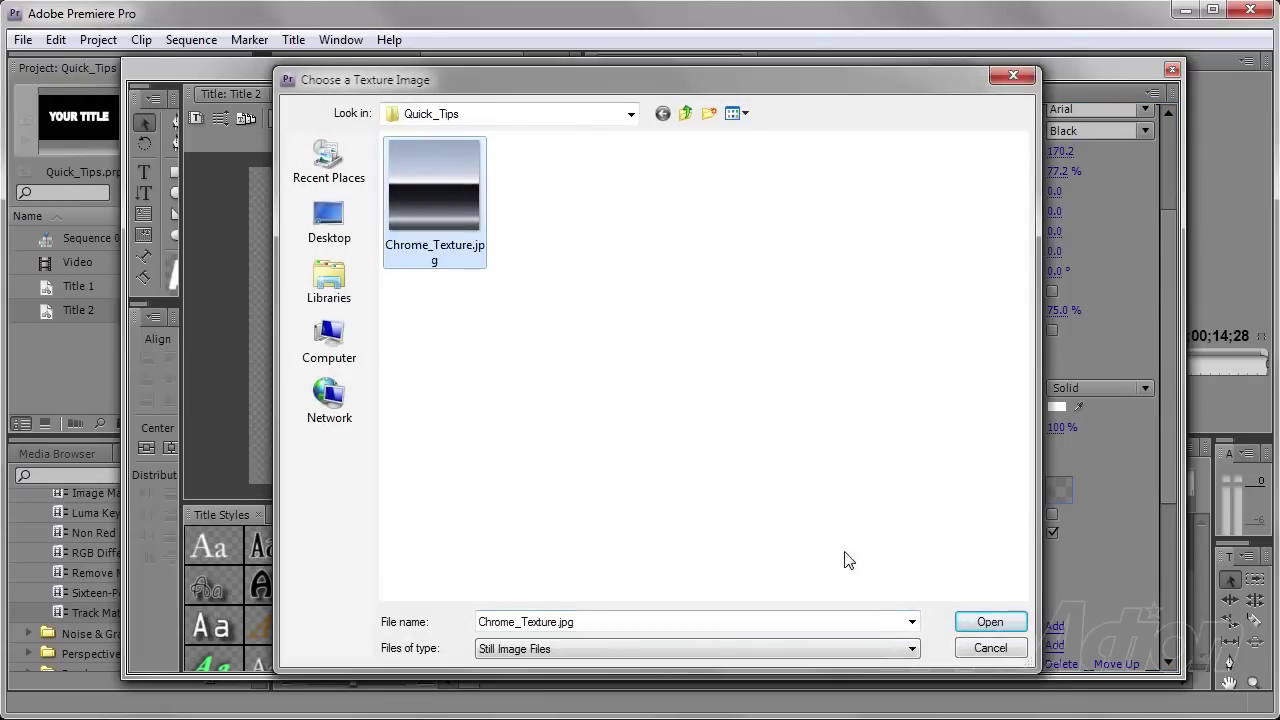
{"action": "left_click", "coordinate": [984, 624]}
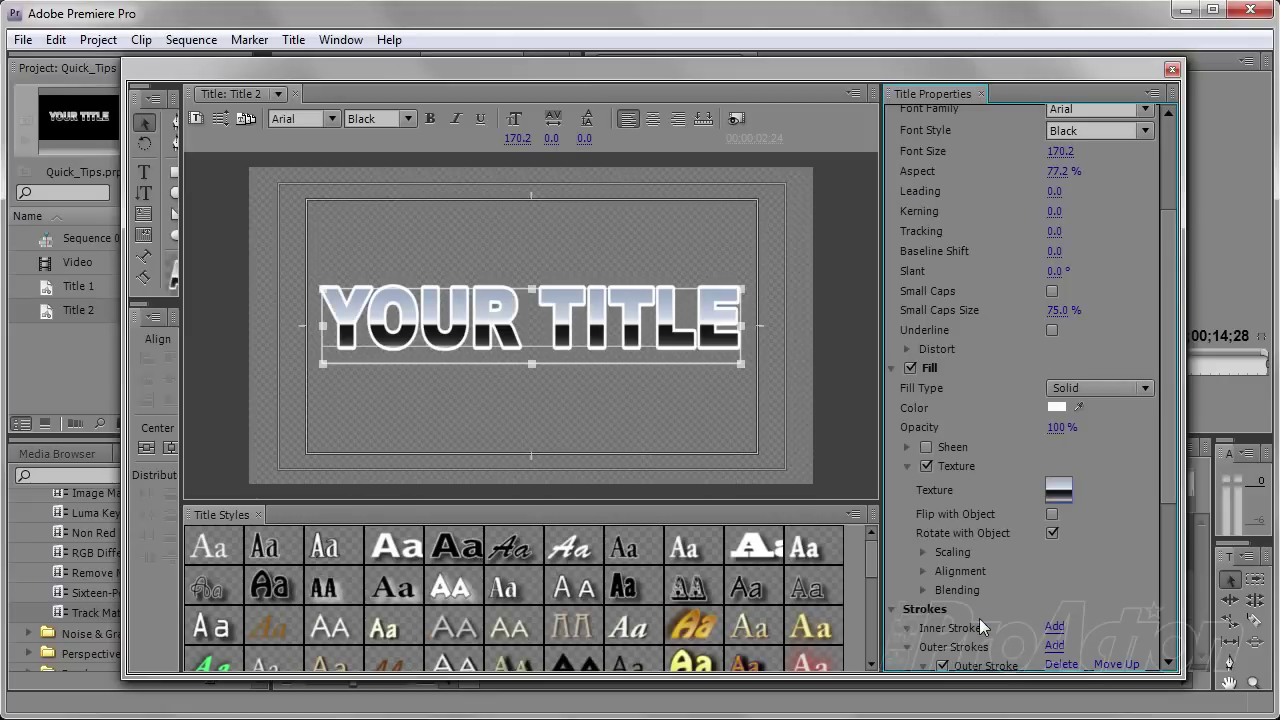
- Shift the chrome texture's alignment to a Y Offset of -15.0
{"action": "left_click", "coordinate": [923, 572]}
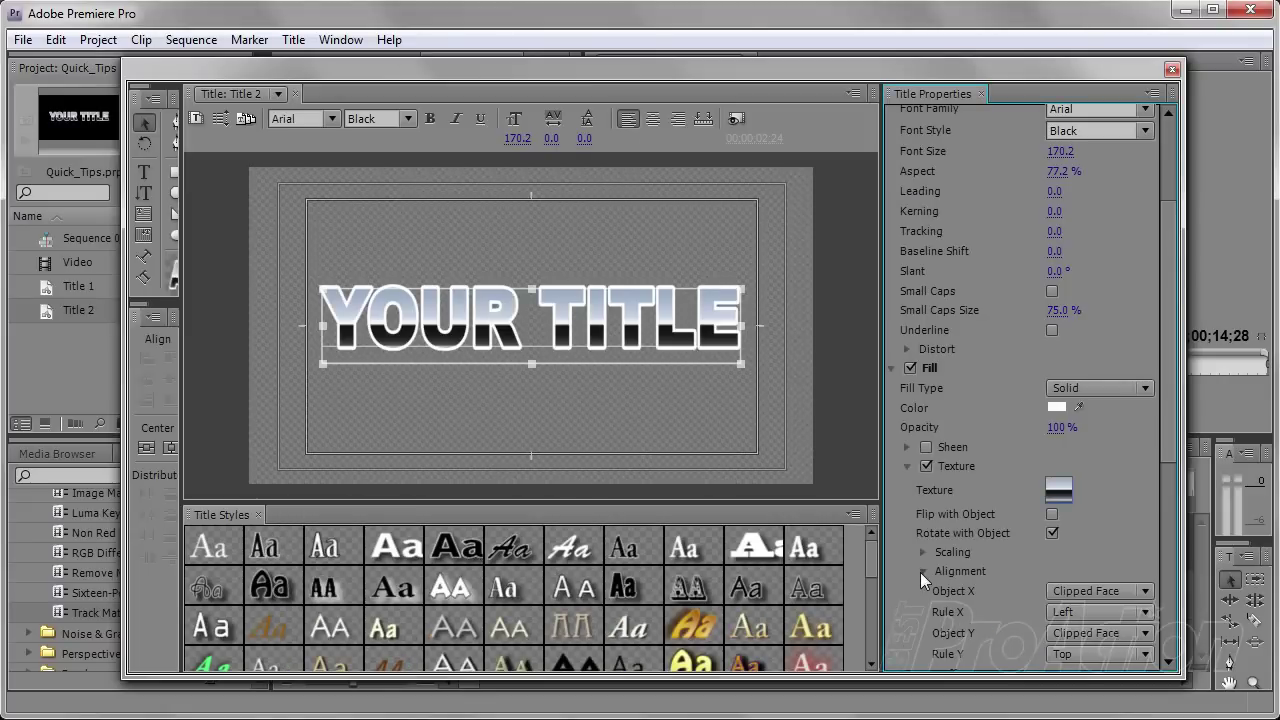
{"action": "left_click_drag", "start_coordinate": [1175, 473], "coordinate": [1175, 520]}
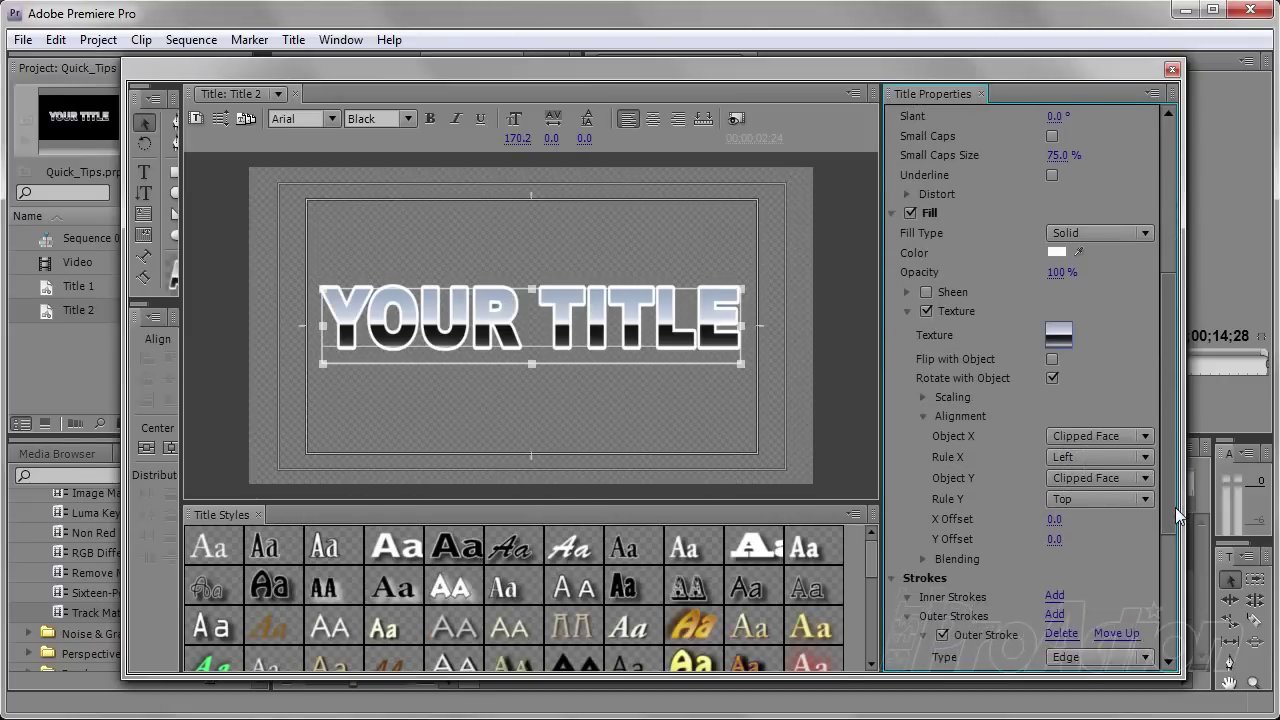
{"action": "left_click", "coordinate": [1054, 524]}
{"action": "type", "text": "9"}
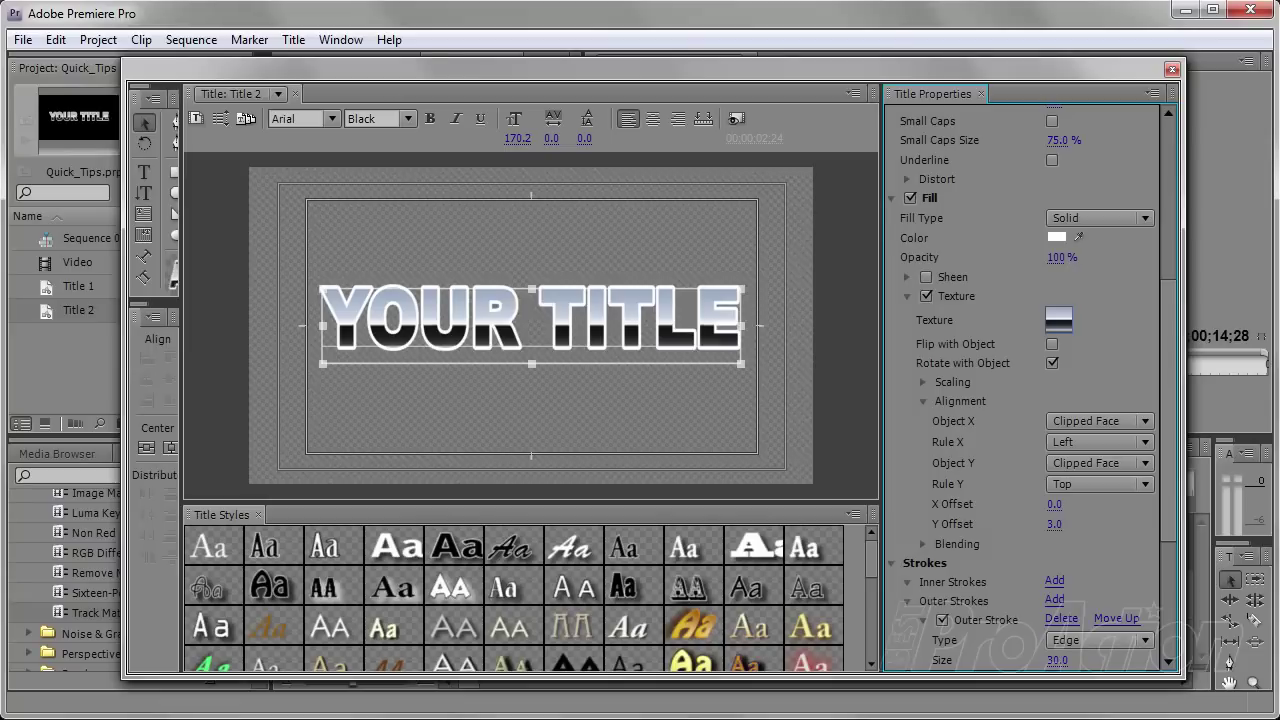
{"action": "key", "text": "Return"}
{"action": "mouse_move", "coordinate": [1054, 524]}
{"action": "left_mouse_down"}
{"action": "mouse_move", "coordinate": [1030, 524]}
{"action": "mouse_move", "coordinate": [1046, 524]}
{"action": "left_mouse_up"}
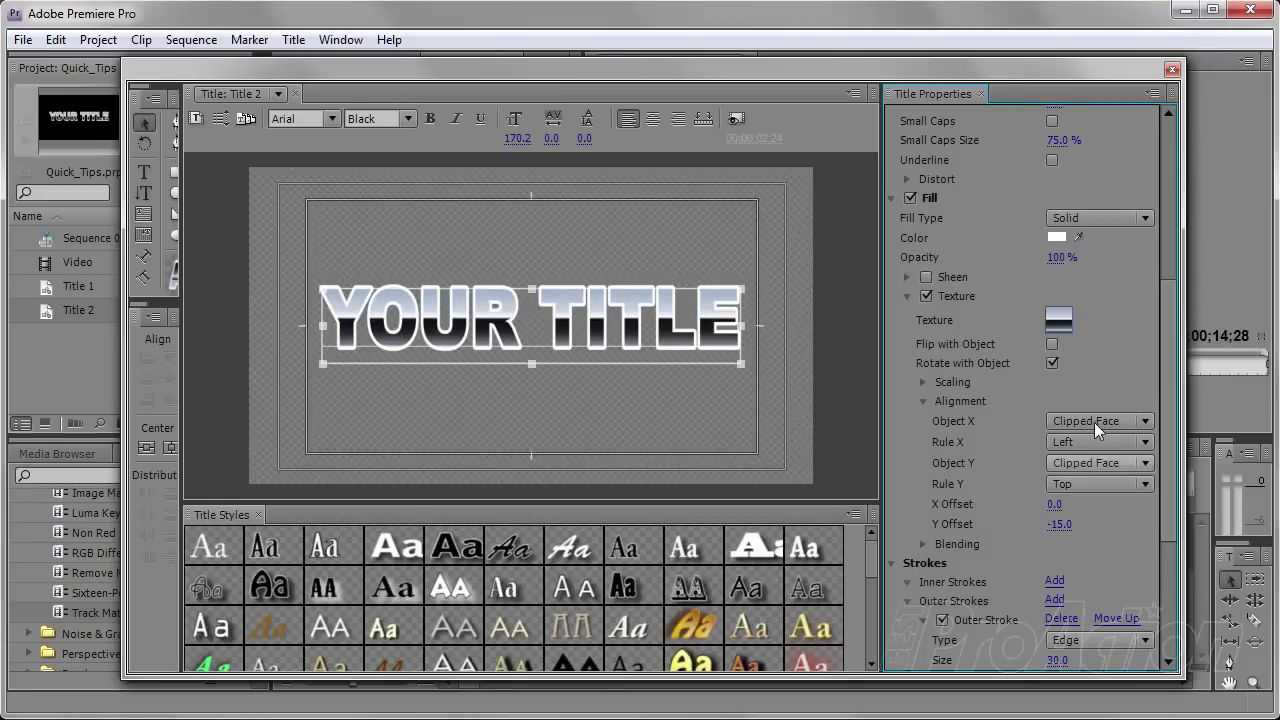
- Close the titler and place Title 2 on Video 1, extended to the Video clip's end
{"action": "left_click", "coordinate": [1173, 69]}
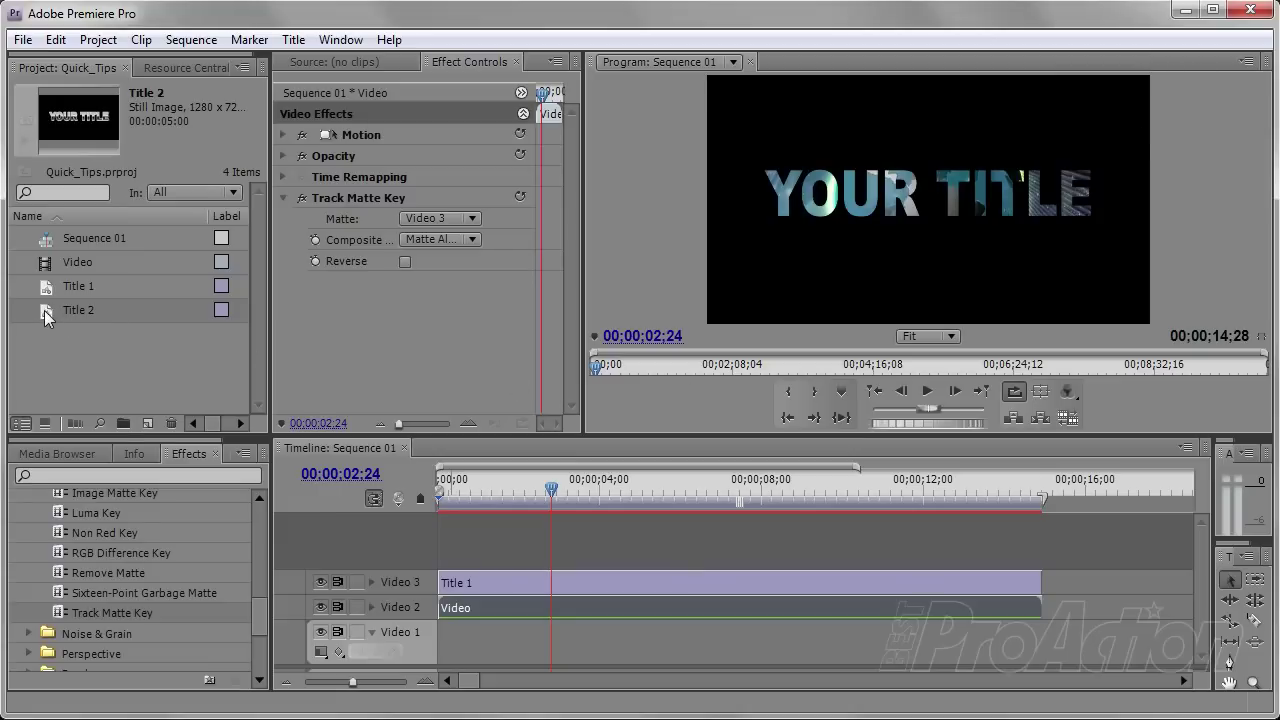
{"action": "left_click_drag", "start_coordinate": [44, 310], "coordinate": [438, 651]}
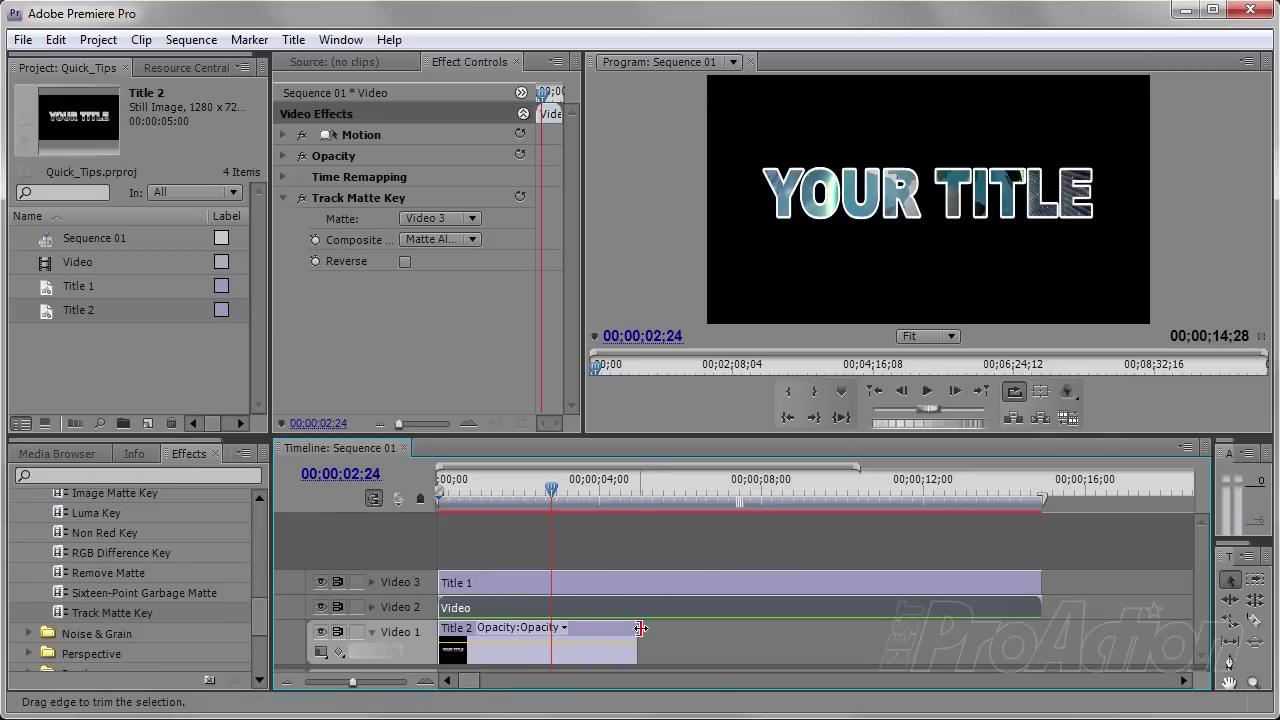
{"action": "left_click_drag", "start_coordinate": [640, 628], "coordinate": [1041, 635]}
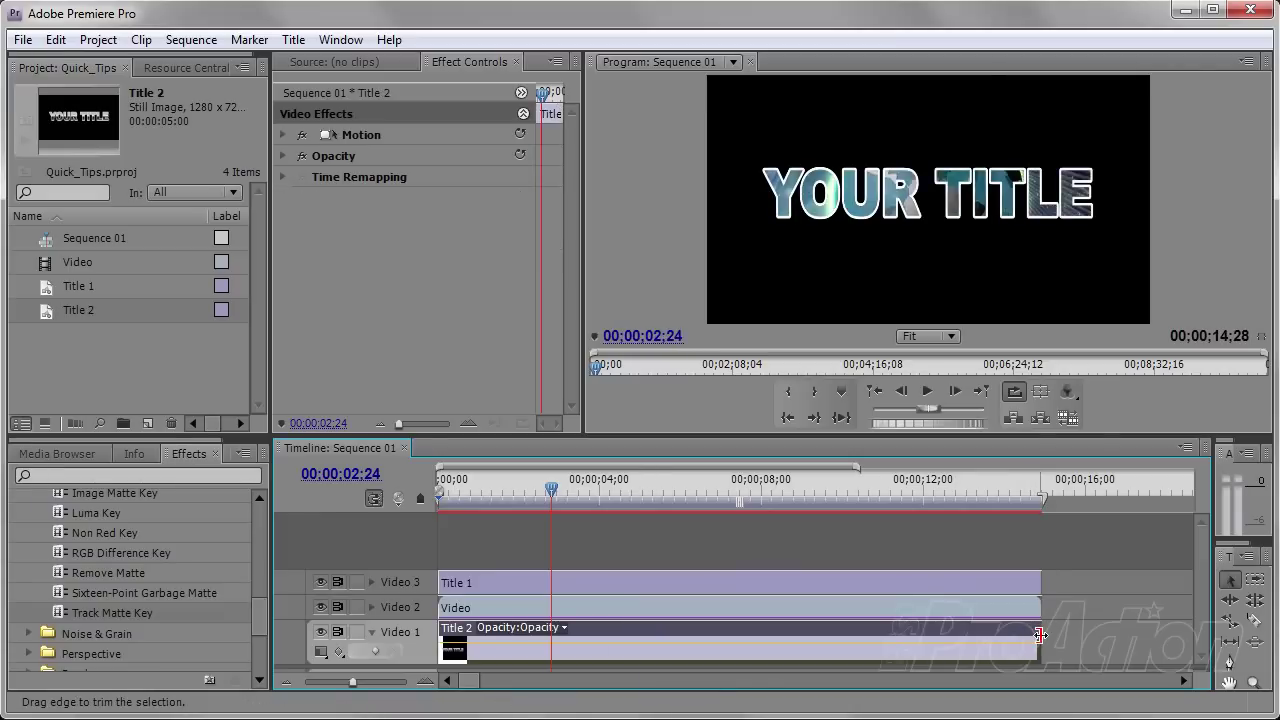
- Set the Video clip's Opacity blend mode to Linear Dodge (Add)
{"action": "left_click", "coordinate": [607, 605]}
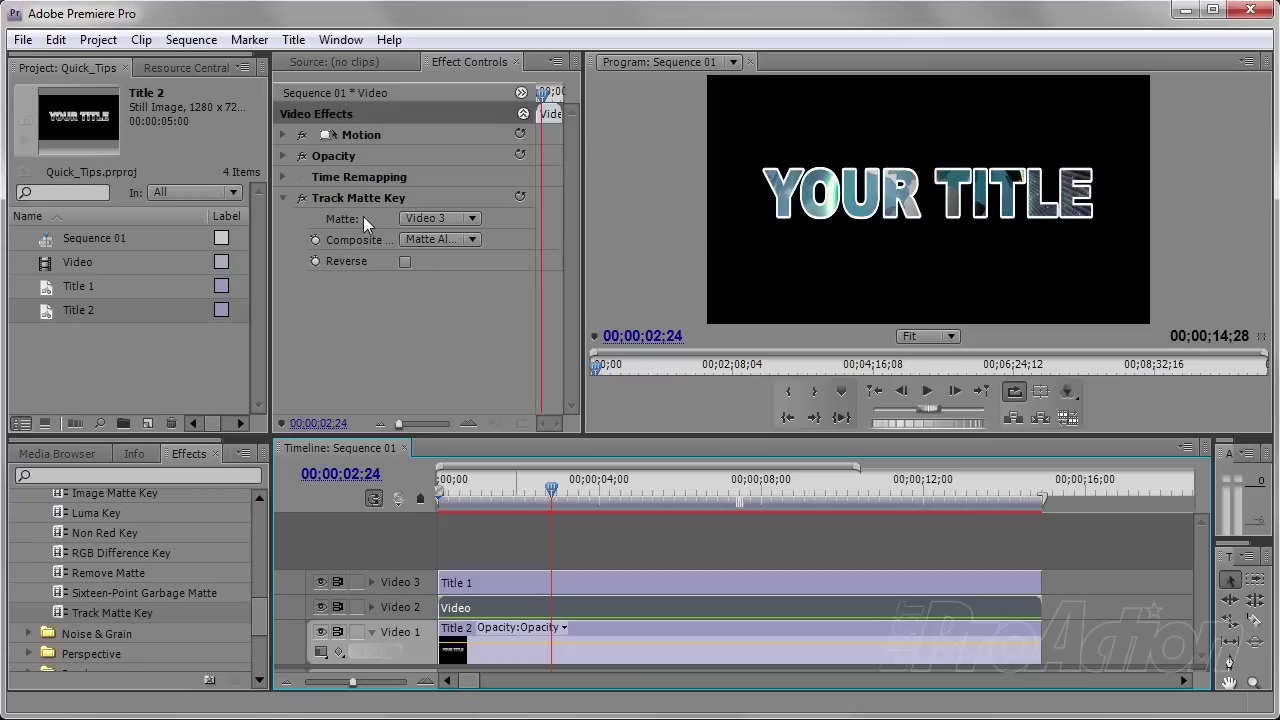
{"action": "left_click", "coordinate": [282, 155]}
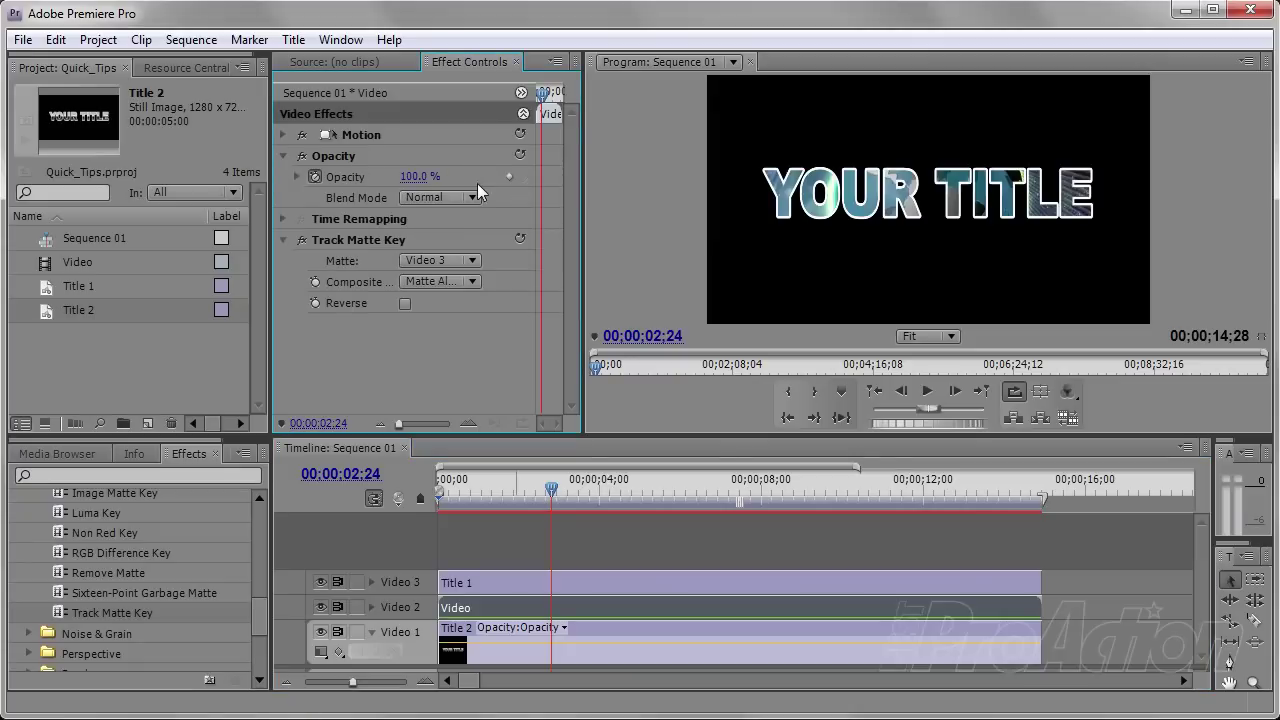
{"action": "left_click", "coordinate": [476, 195]}
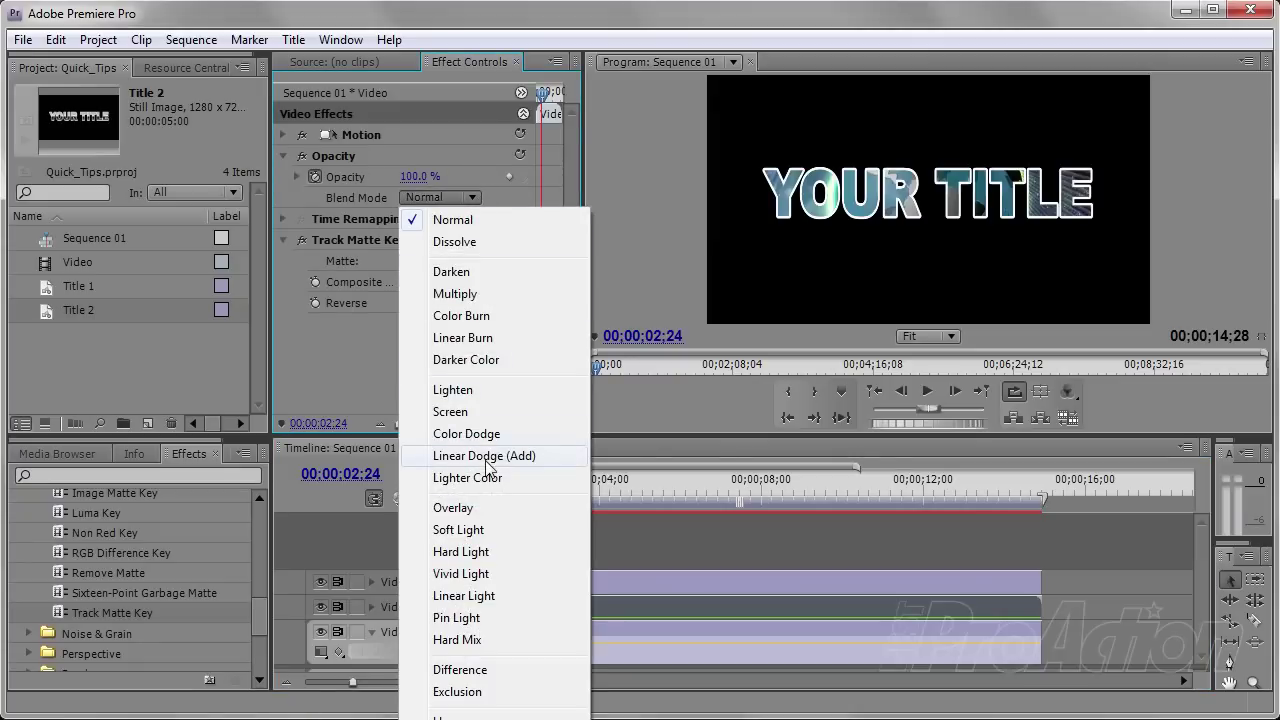
{"action": "left_click", "coordinate": [484, 456]}
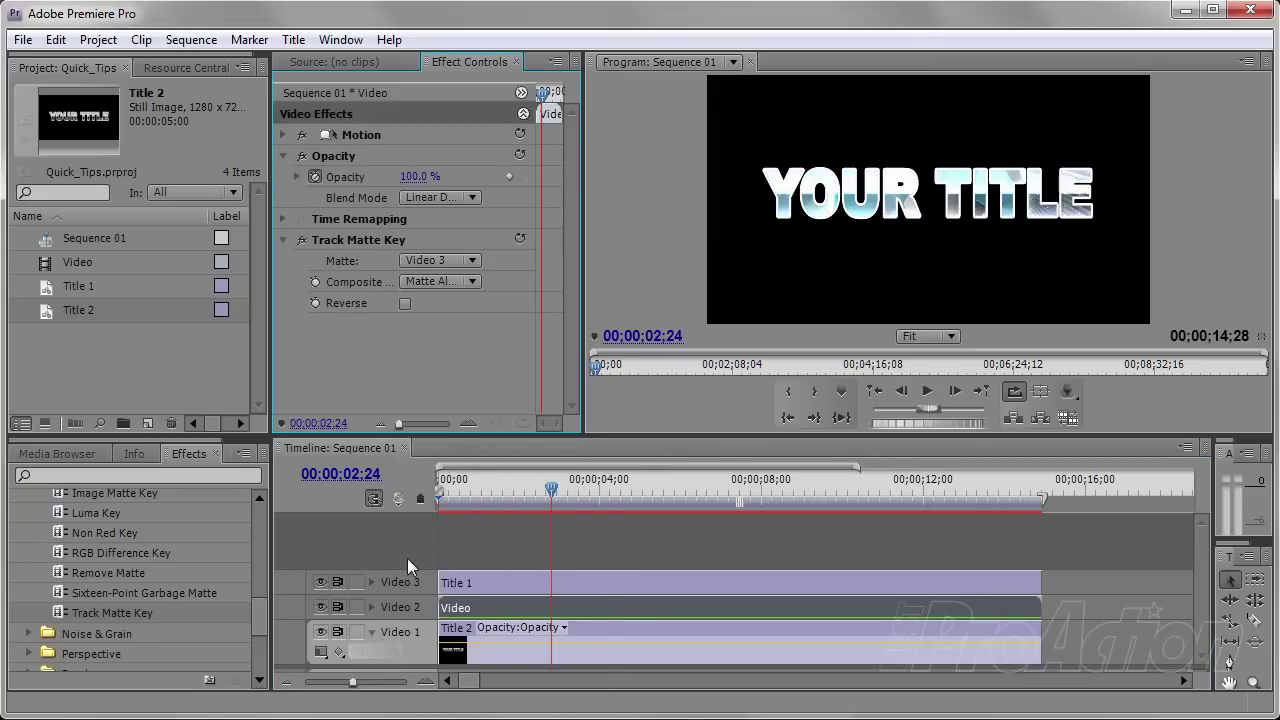
- Lower the Video 2 clip's opacity to 46.2% and reverse its speed to -100%
{"action": "left_click", "coordinate": [372, 606]}
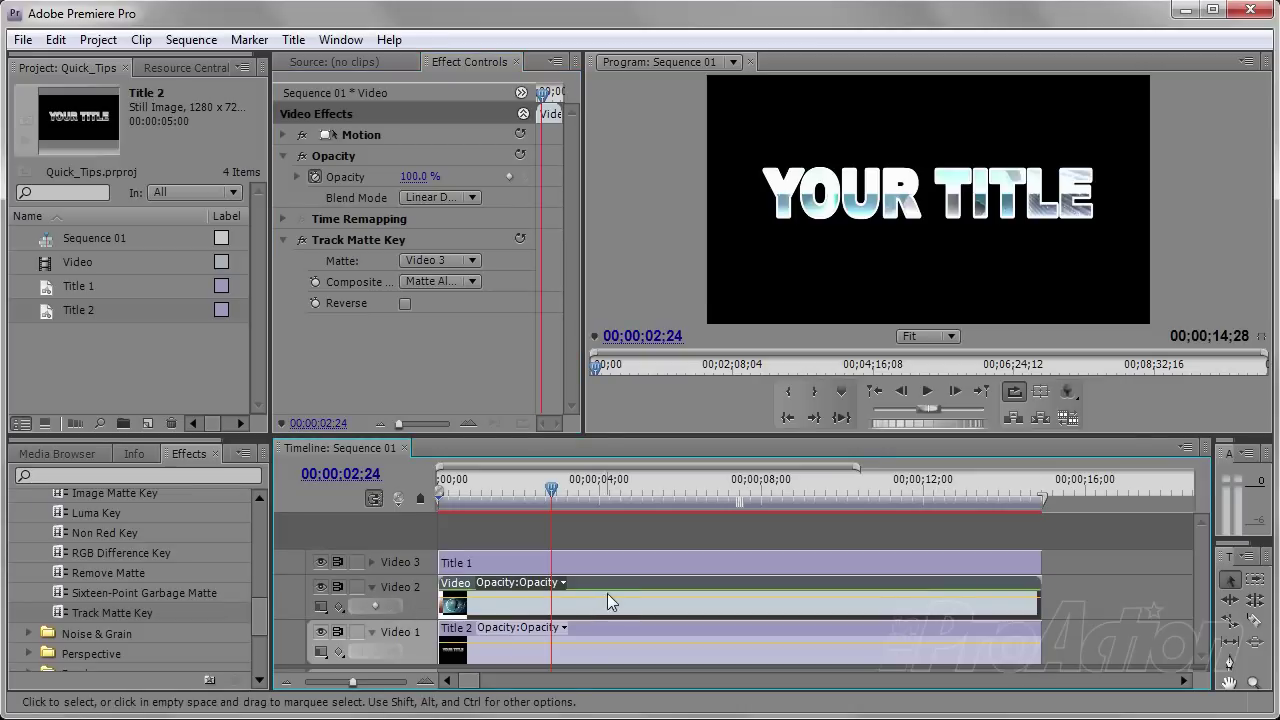
{"action": "left_click_drag", "start_coordinate": [614, 605], "coordinate": [612, 606]}
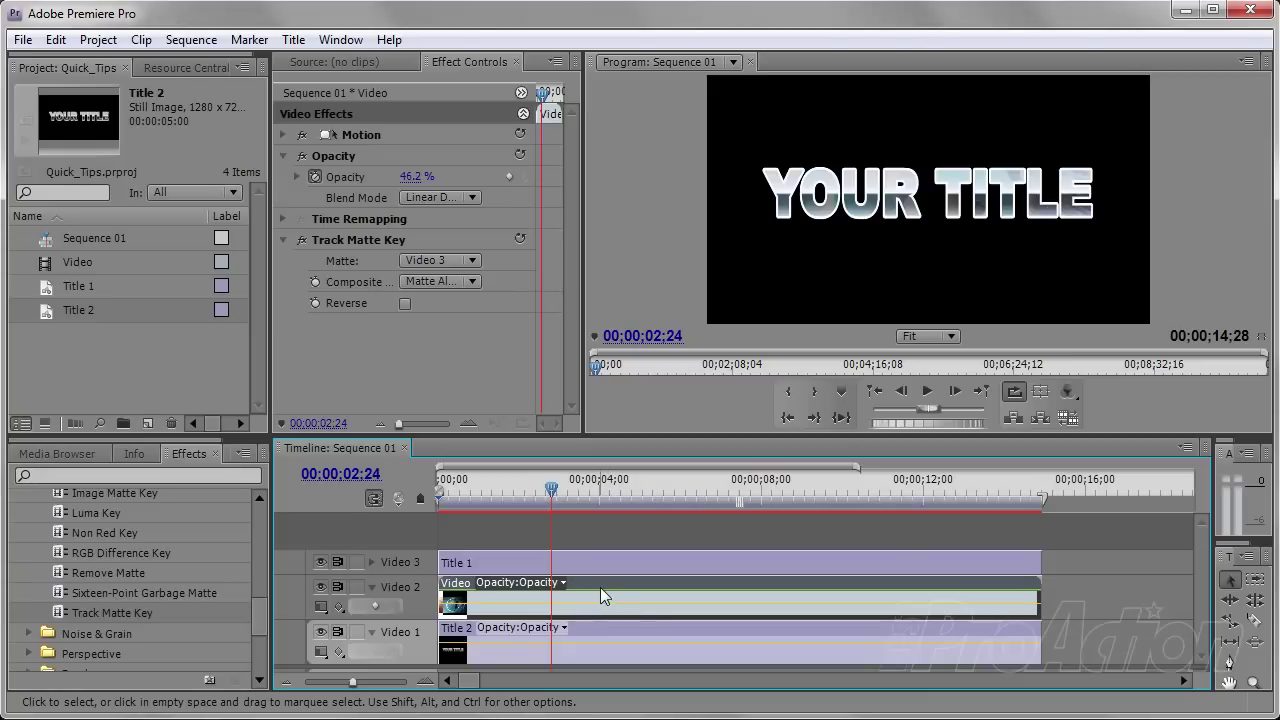
{"action": "right_click", "coordinate": [600, 587]}
{"action": "left_click", "coordinate": [680, 285]}
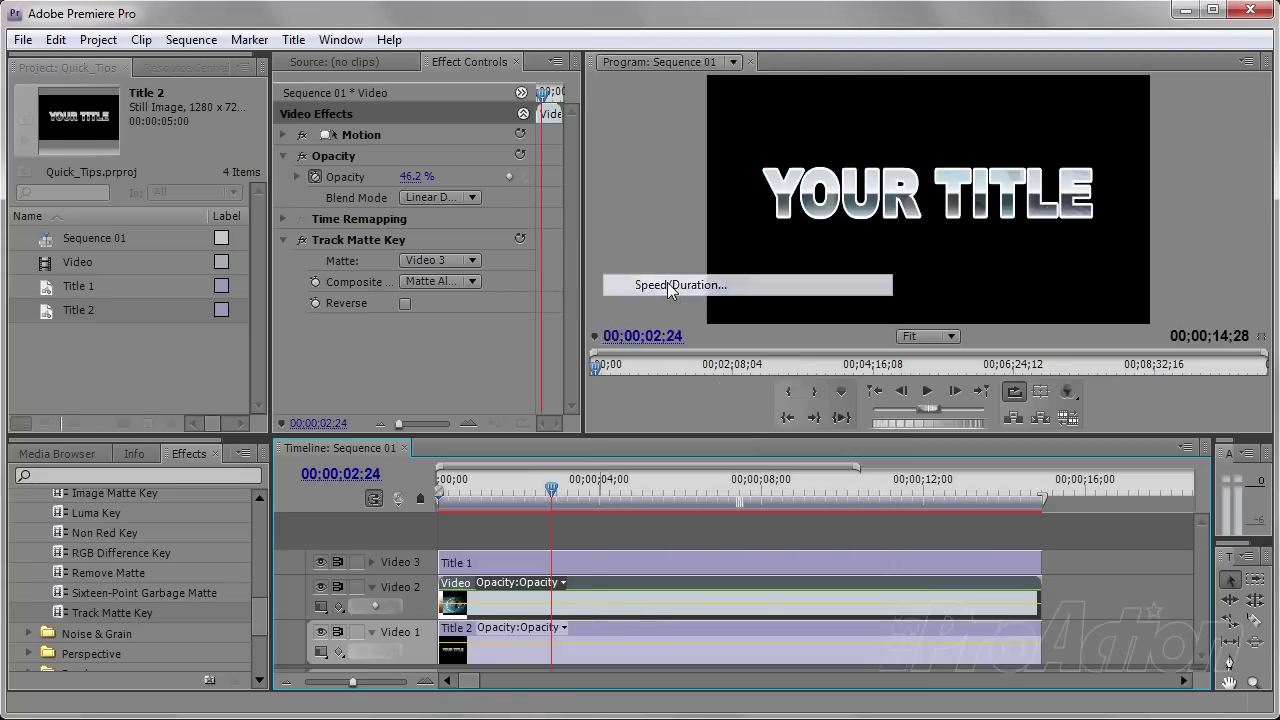
{"action": "left_click", "coordinate": [560, 381]}
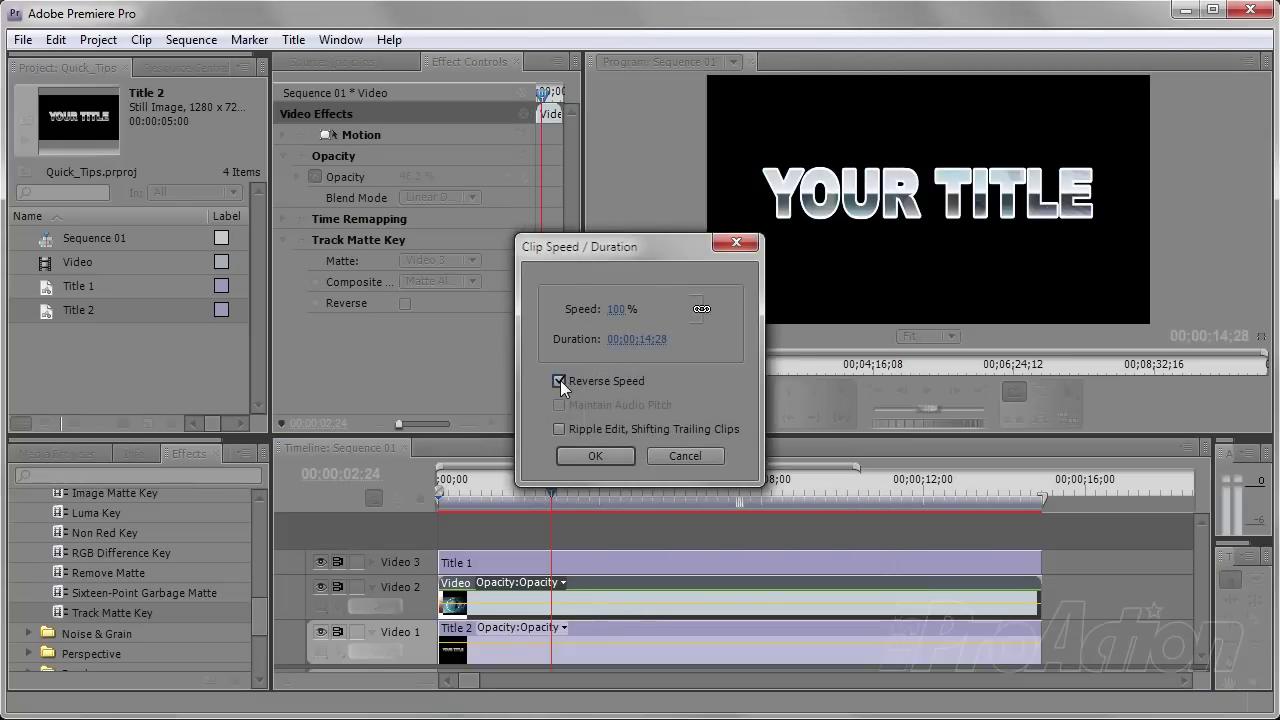
{"action": "left_click", "coordinate": [613, 451]}
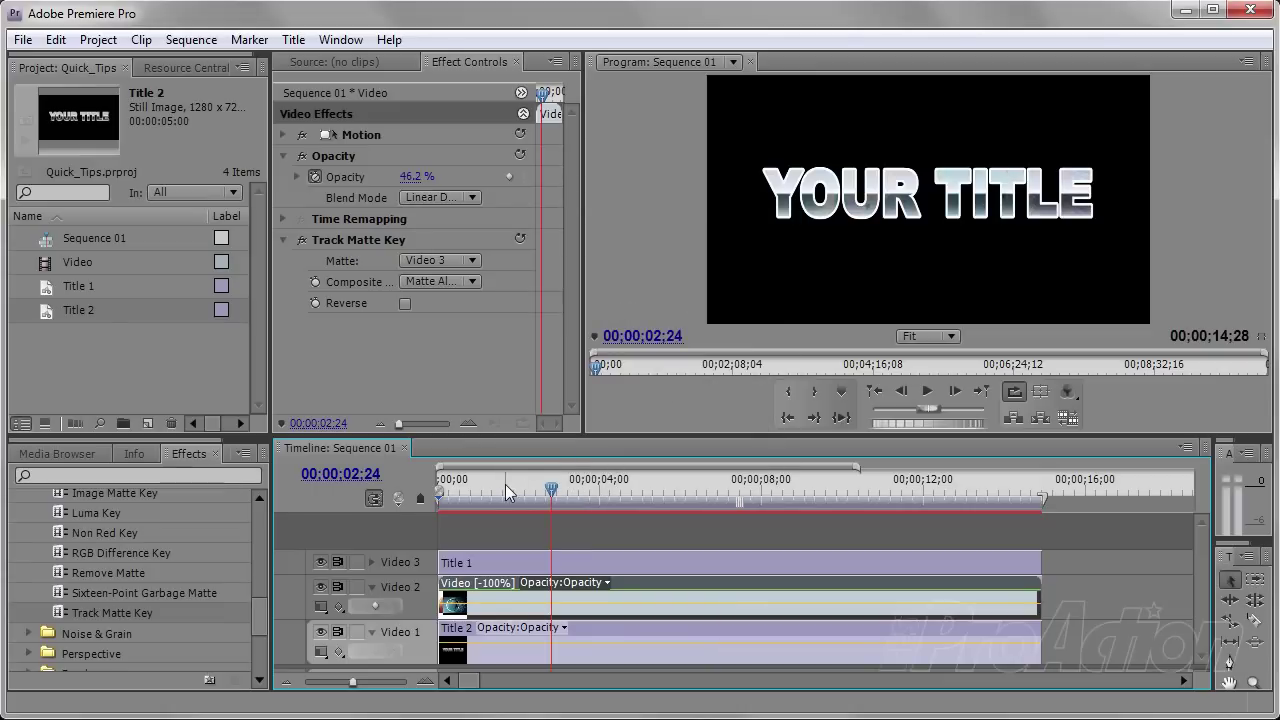
{"action": "mouse_move", "coordinate": [505, 484]}
{"action": "left_mouse_down"}
{"action": "mouse_move", "coordinate": [700, 488]}
{"action": "mouse_move", "coordinate": [576, 488]}
{"action": "left_mouse_up"}
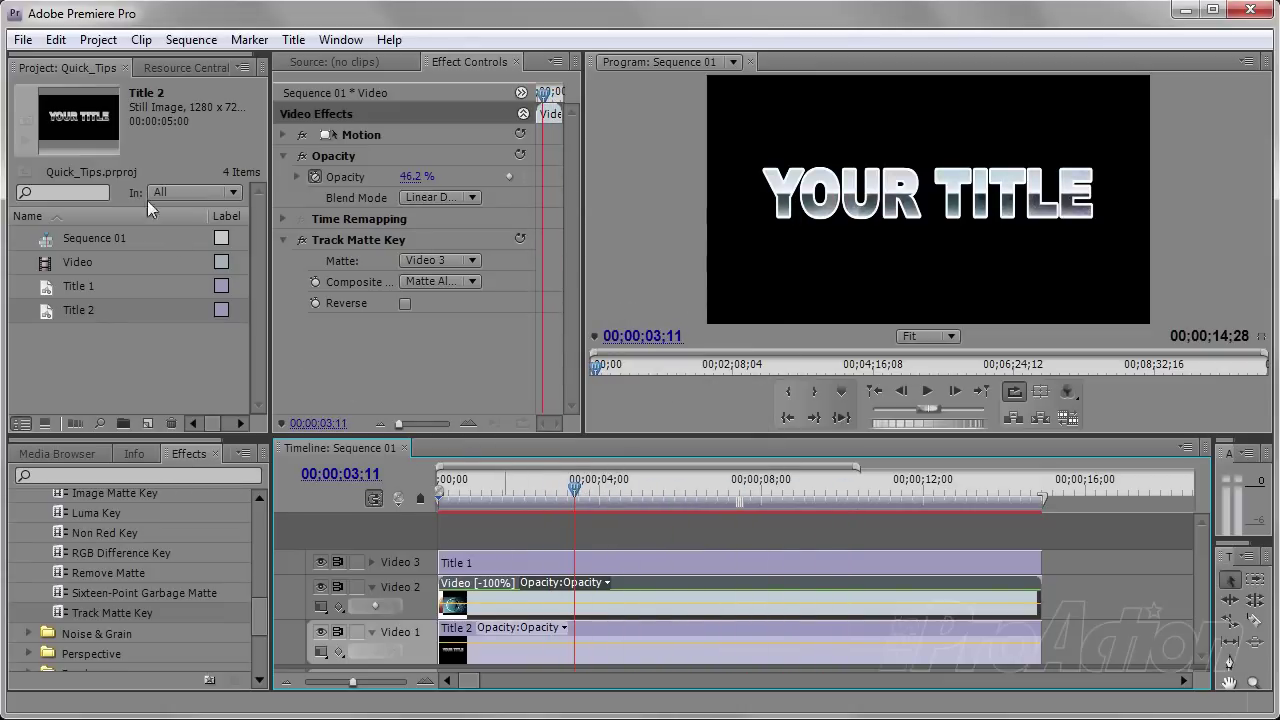
- Create a new sequence named Sequence 02 and switch to its timeline
{"action": "left_click", "coordinate": [22, 40]}
{"action": "mouse_move", "coordinate": [41, 64]}
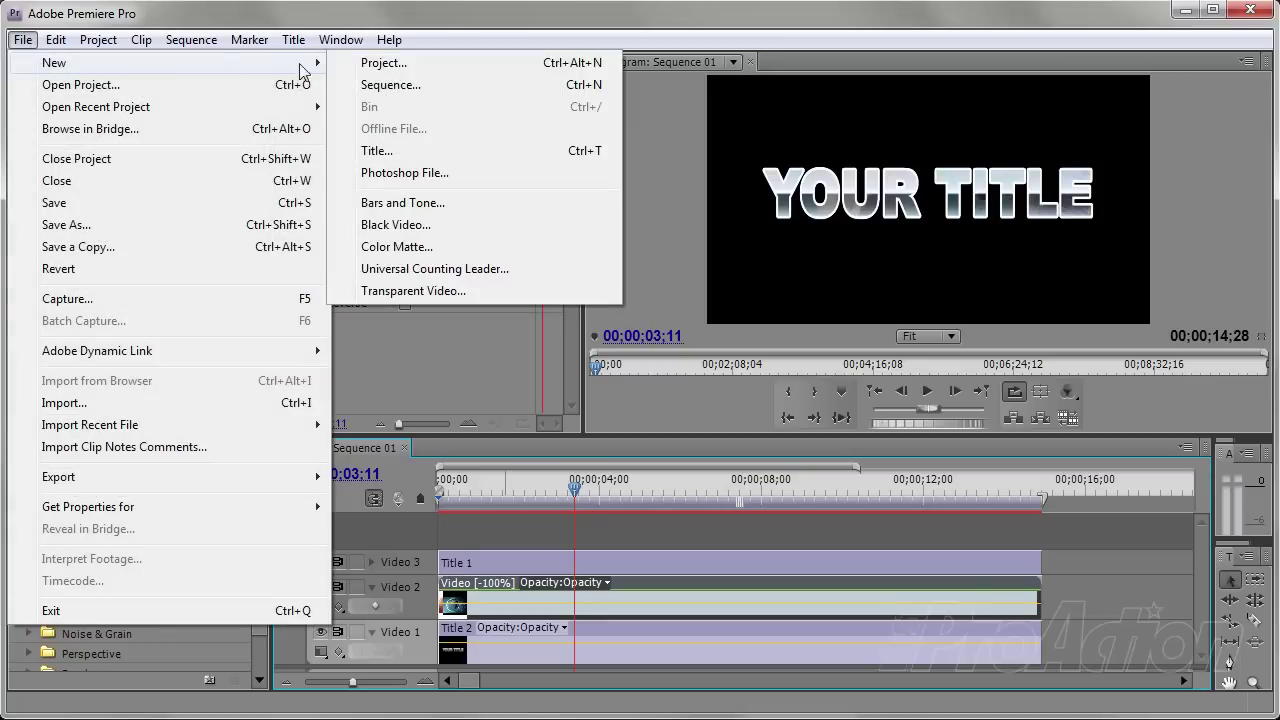
{"action": "left_click", "coordinate": [384, 88]}
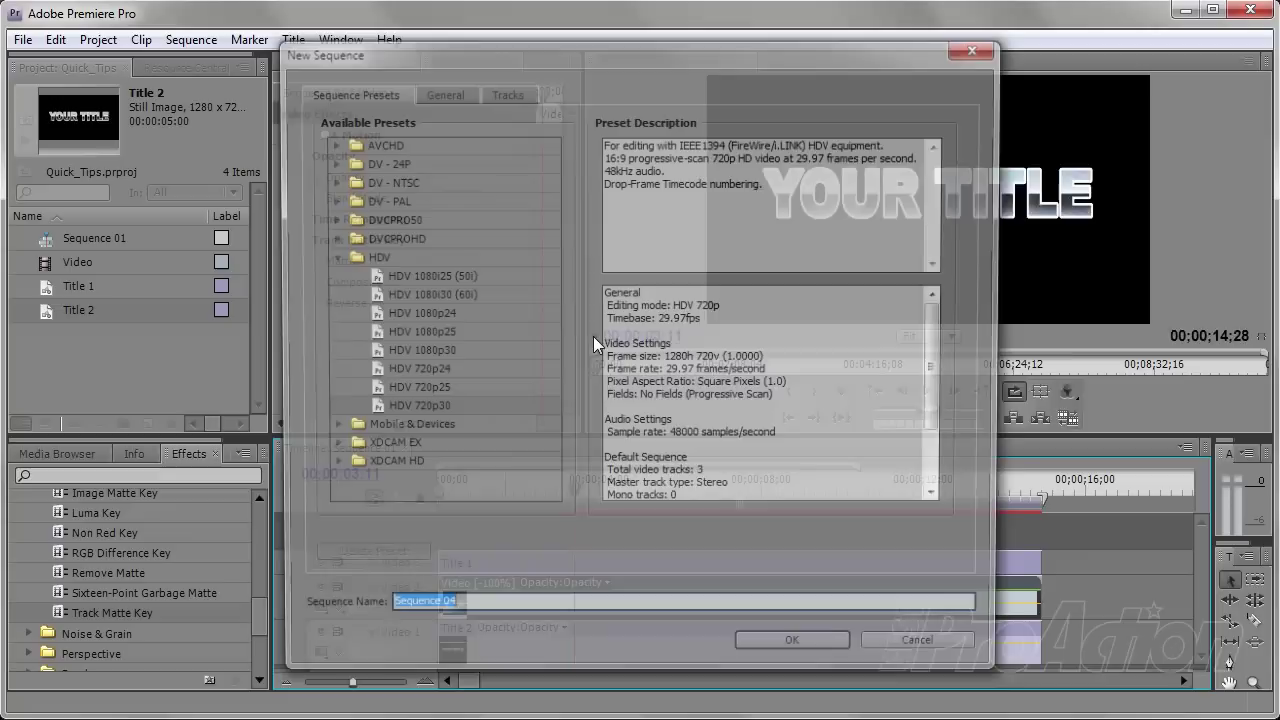
{"action": "left_click", "coordinate": [452, 611]}
{"action": "type", "text": "2"}
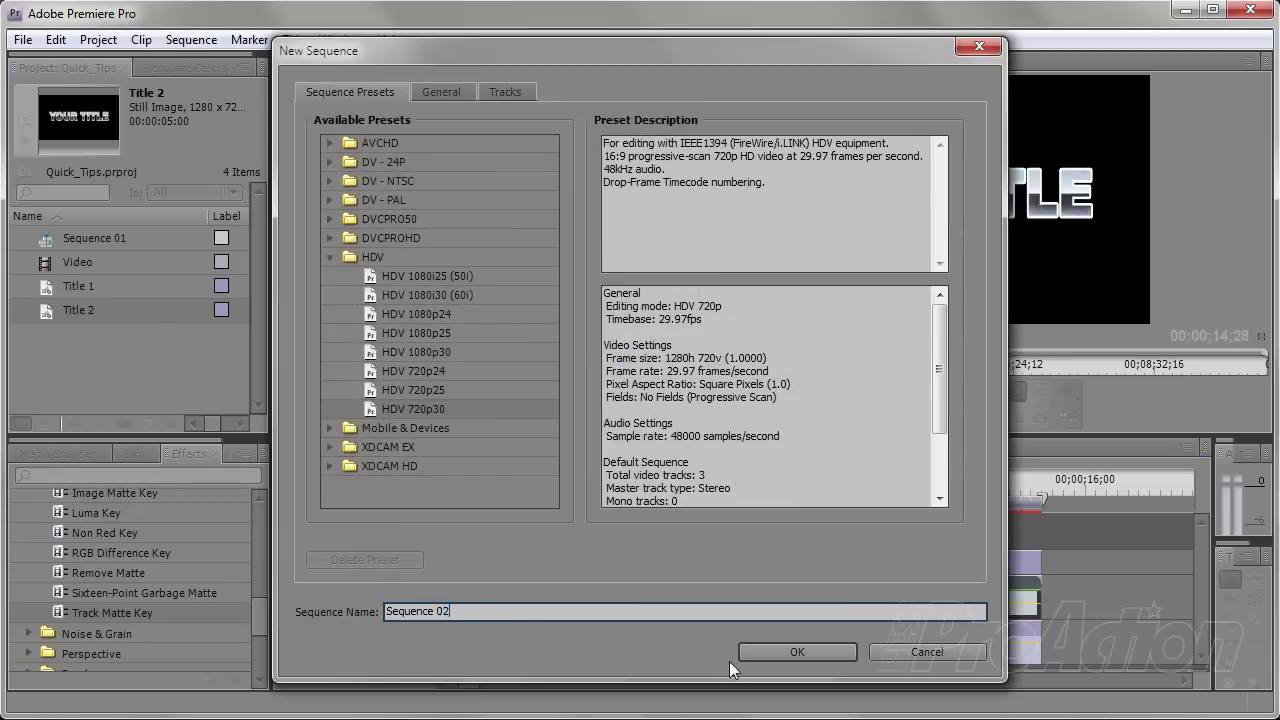
{"action": "left_click", "coordinate": [790, 650]}
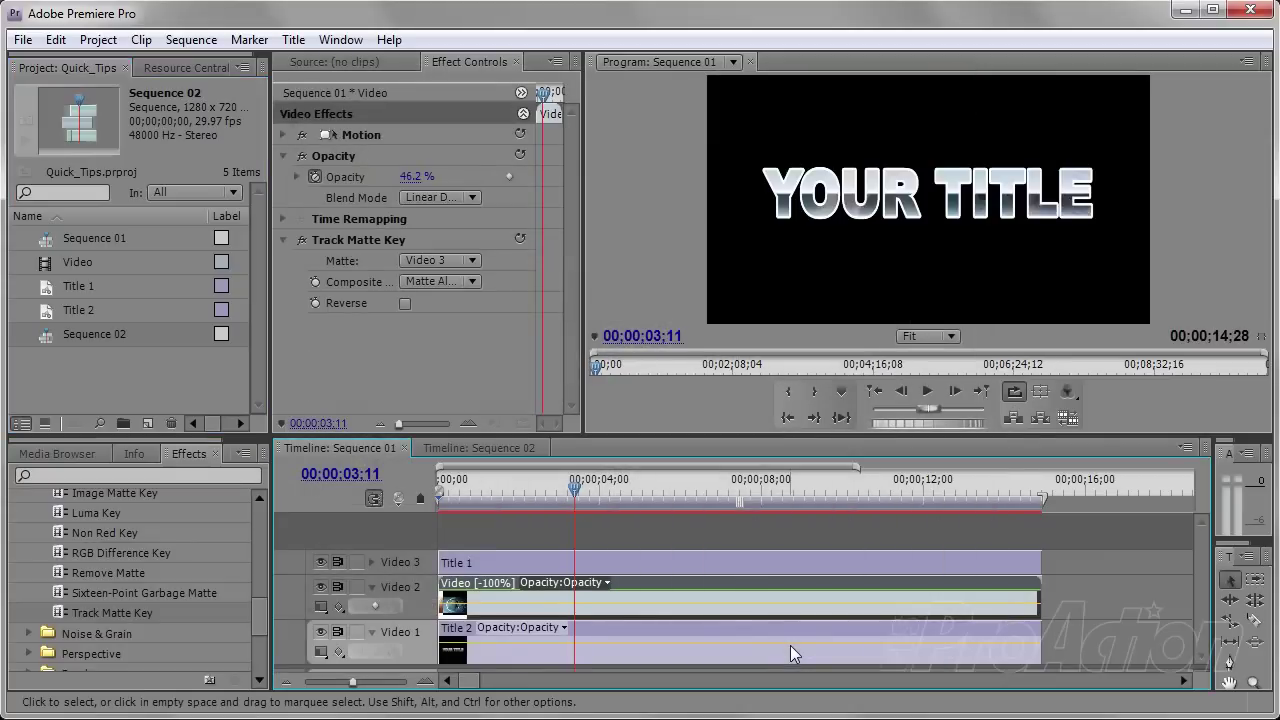
{"action": "left_click", "coordinate": [495, 444]}
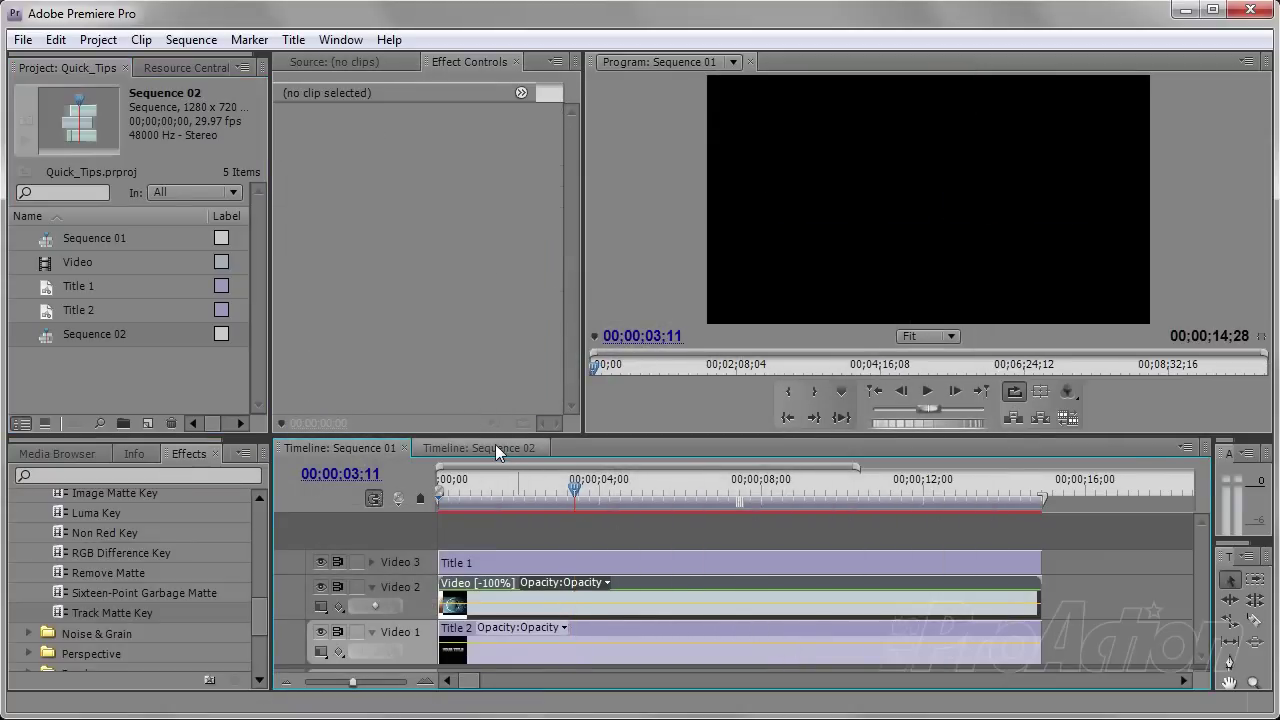
- Place the globe Video clip at the start of Video 1, fitting the timeline to it
{"action": "left_click_drag", "start_coordinate": [52, 263], "coordinate": [170, 335]}
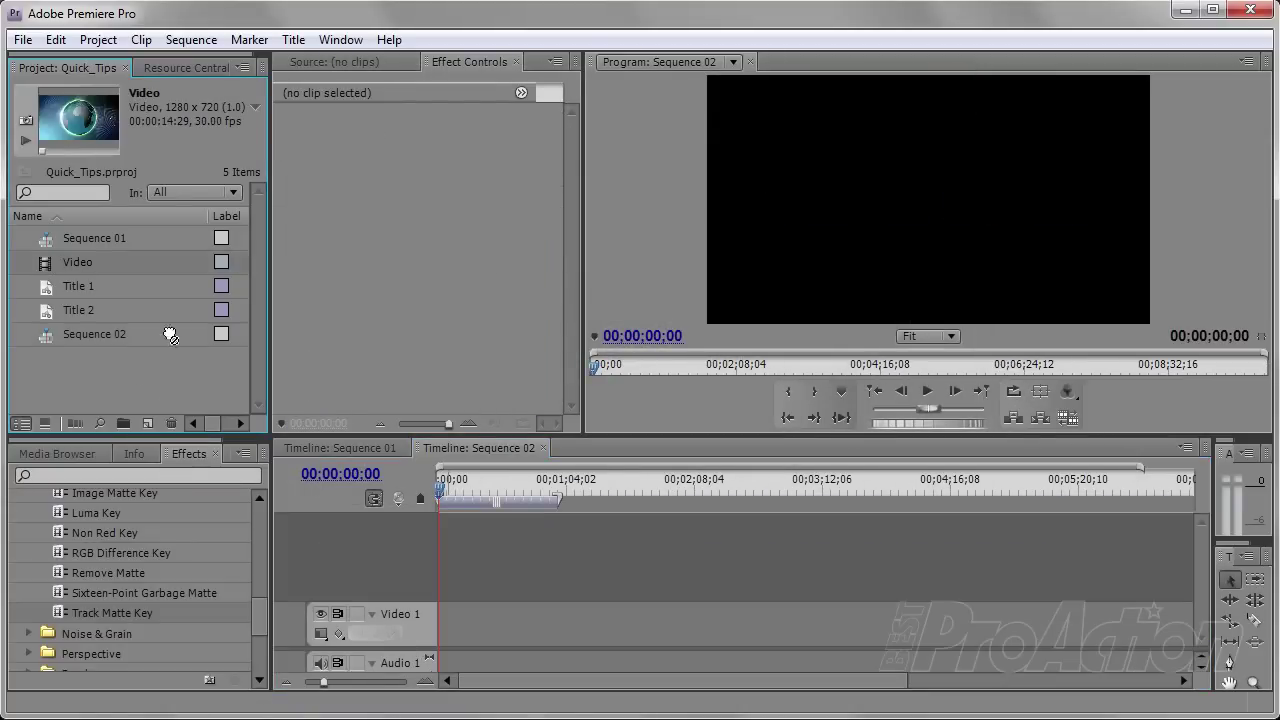
{"action": "left_click_drag", "start_coordinate": [447, 620], "coordinate": [435, 620]}
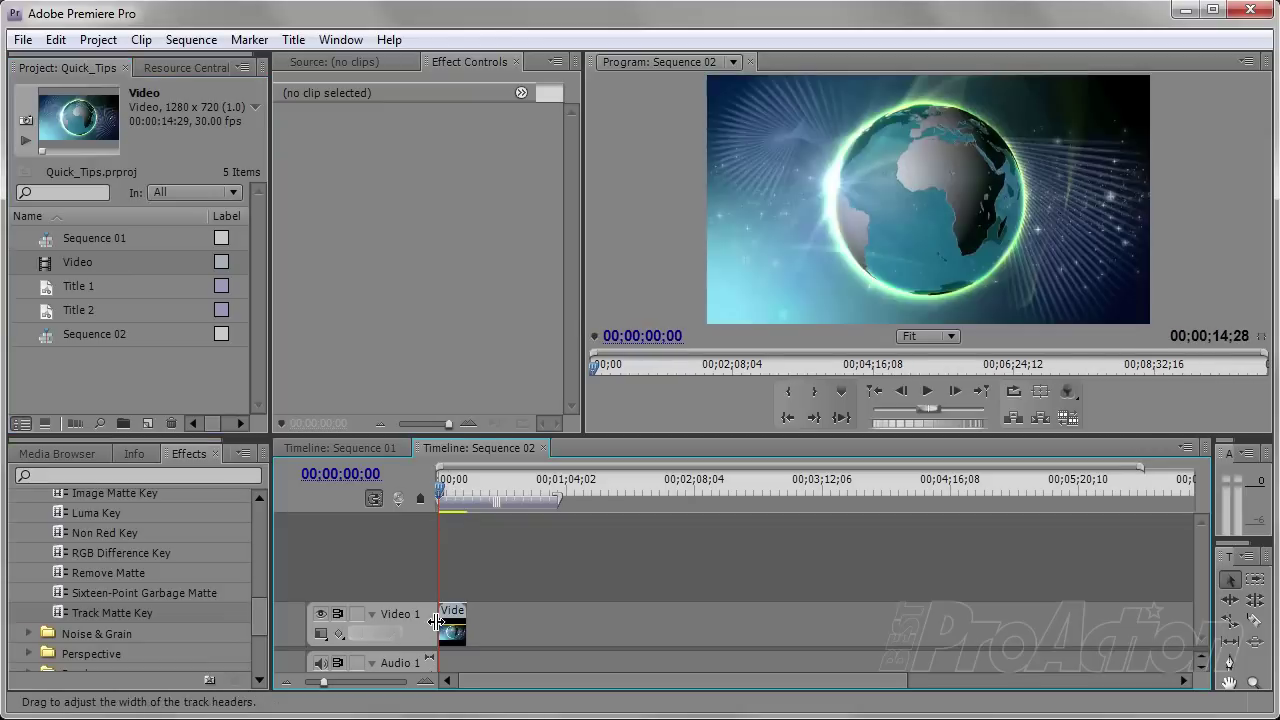
{"action": "key", "text": "backslash"}
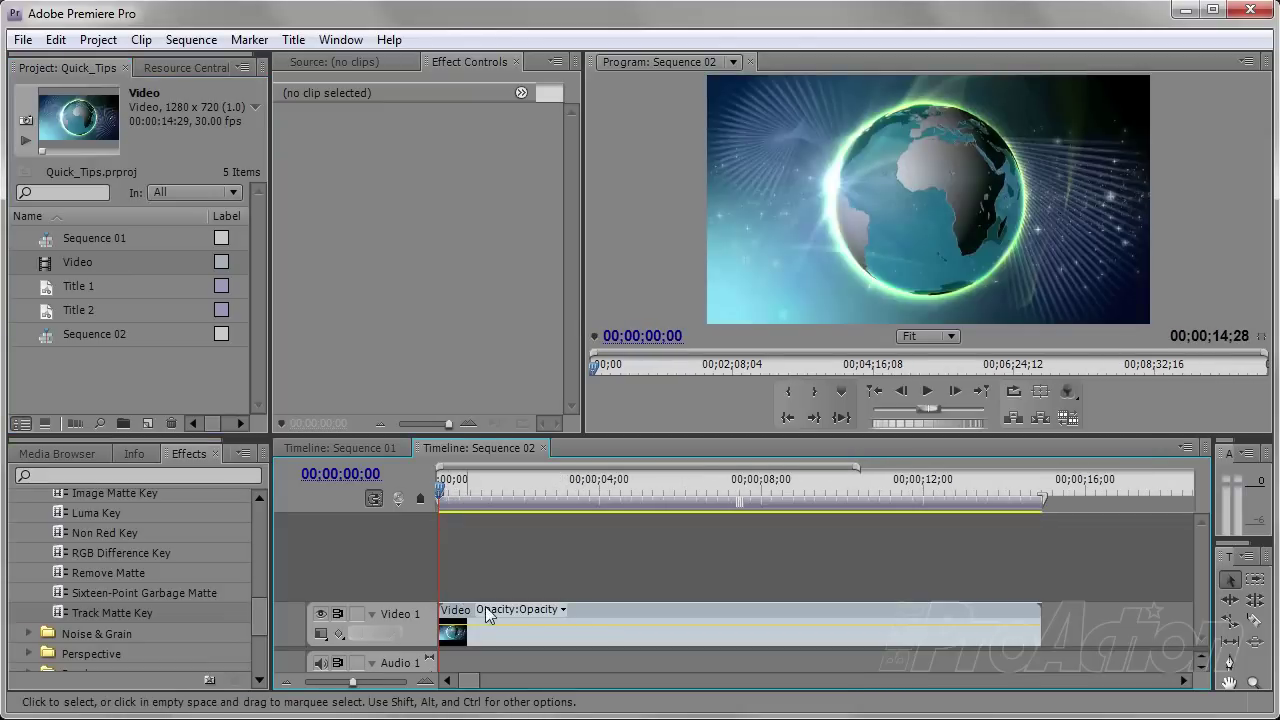
{"action": "left_click_drag", "start_coordinate": [548, 491], "coordinate": [606, 491]}
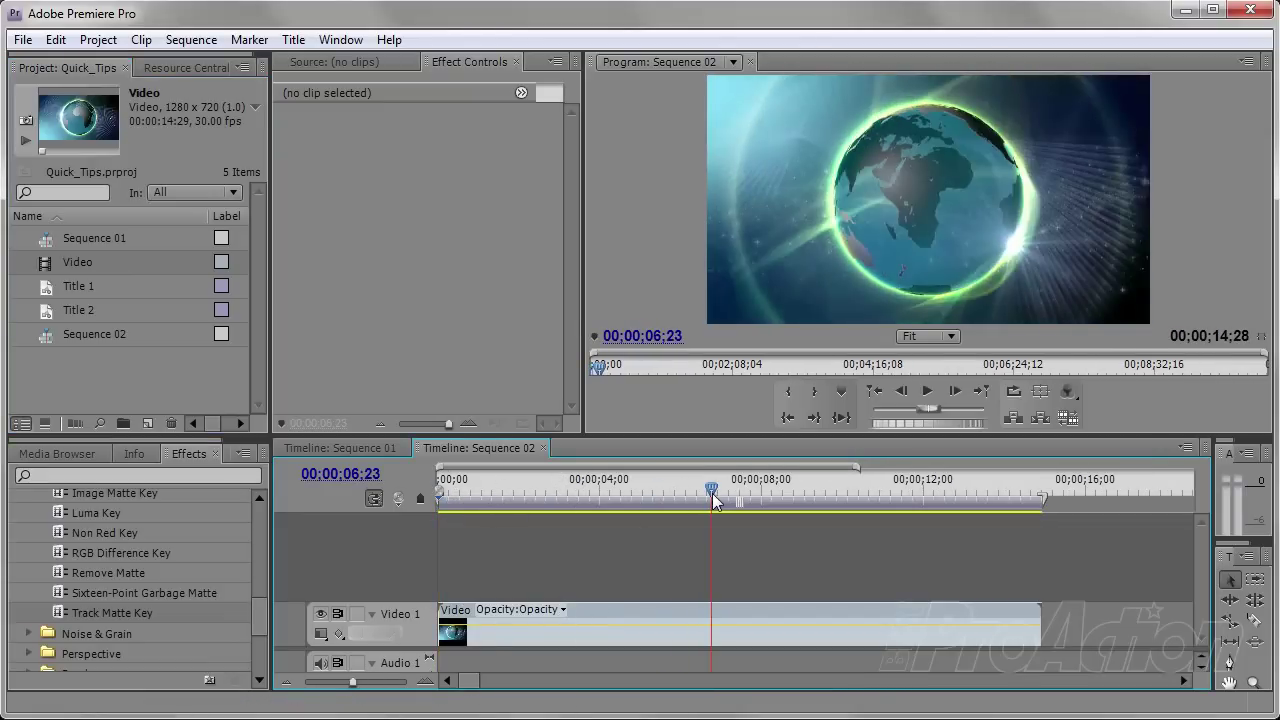
- Apply Gaussian Blur from Blur & Sharpen to the globe clip with Blurriness 45
{"action": "left_click", "coordinate": [641, 612]}
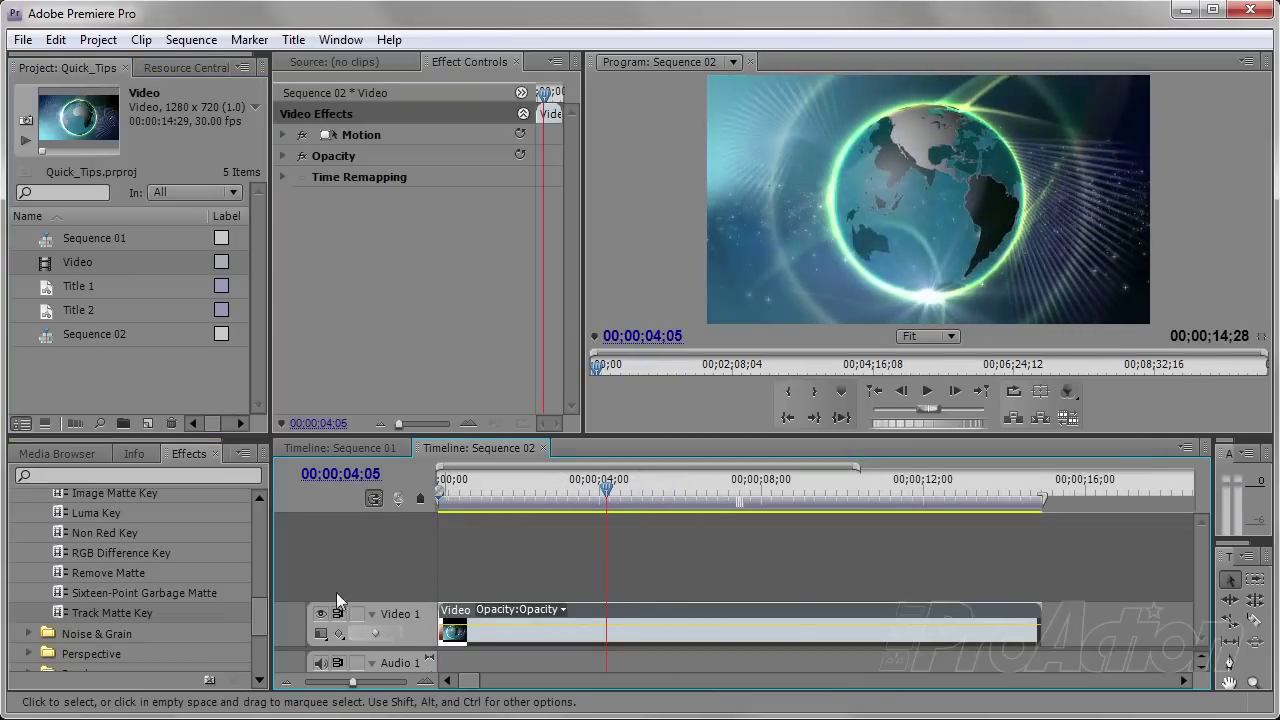
{"action": "left_click_drag", "start_coordinate": [261, 619], "coordinate": [278, 529]}
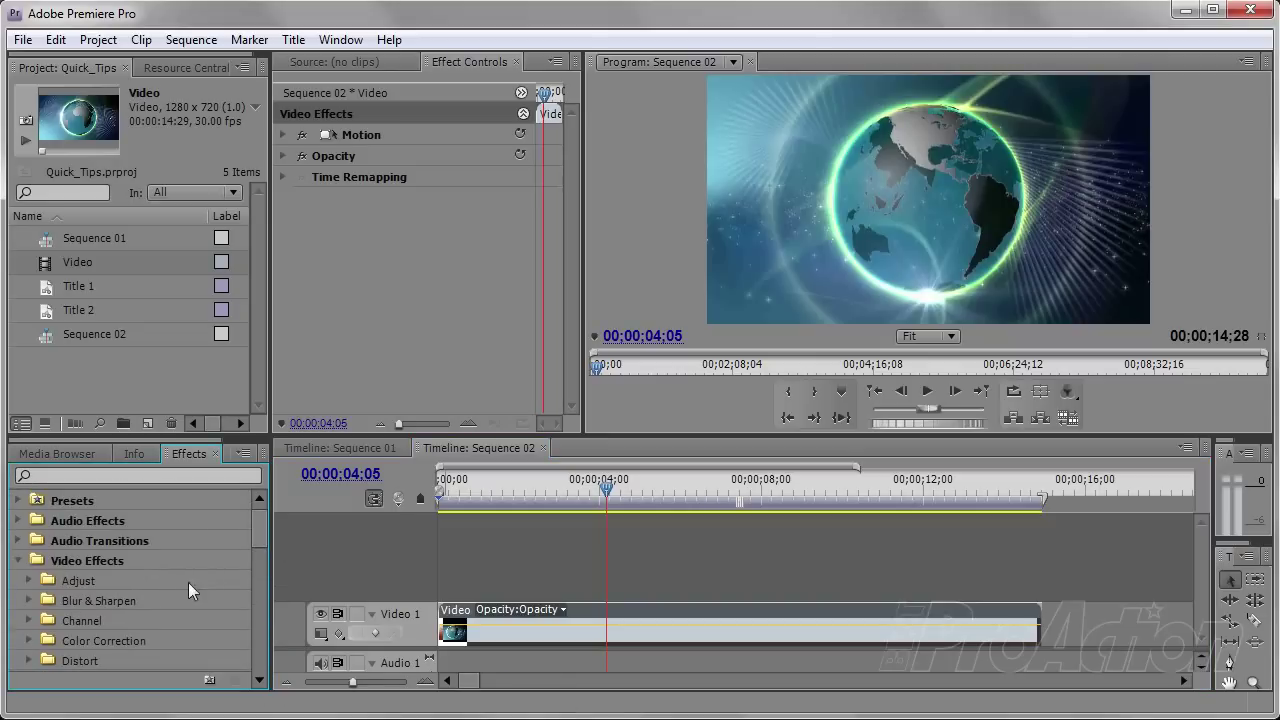
{"action": "left_click", "coordinate": [29, 600]}
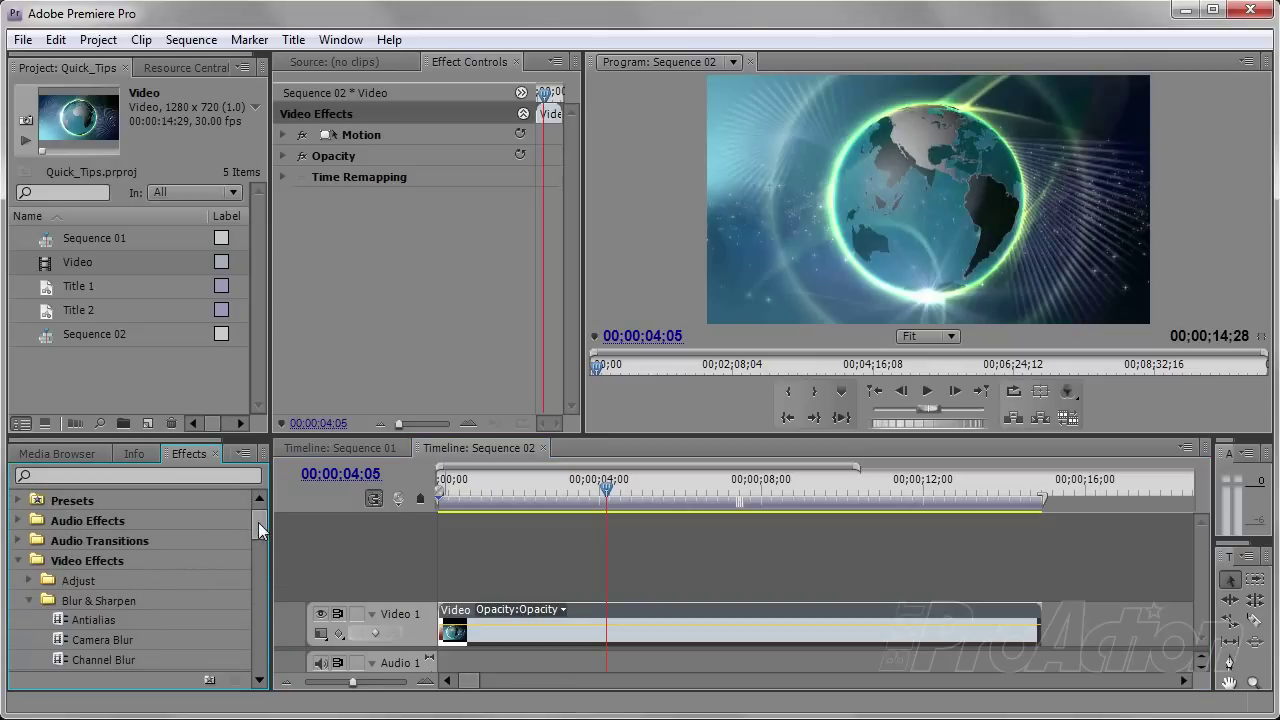
{"action": "left_click_drag", "start_coordinate": [258, 522], "coordinate": [254, 546]}
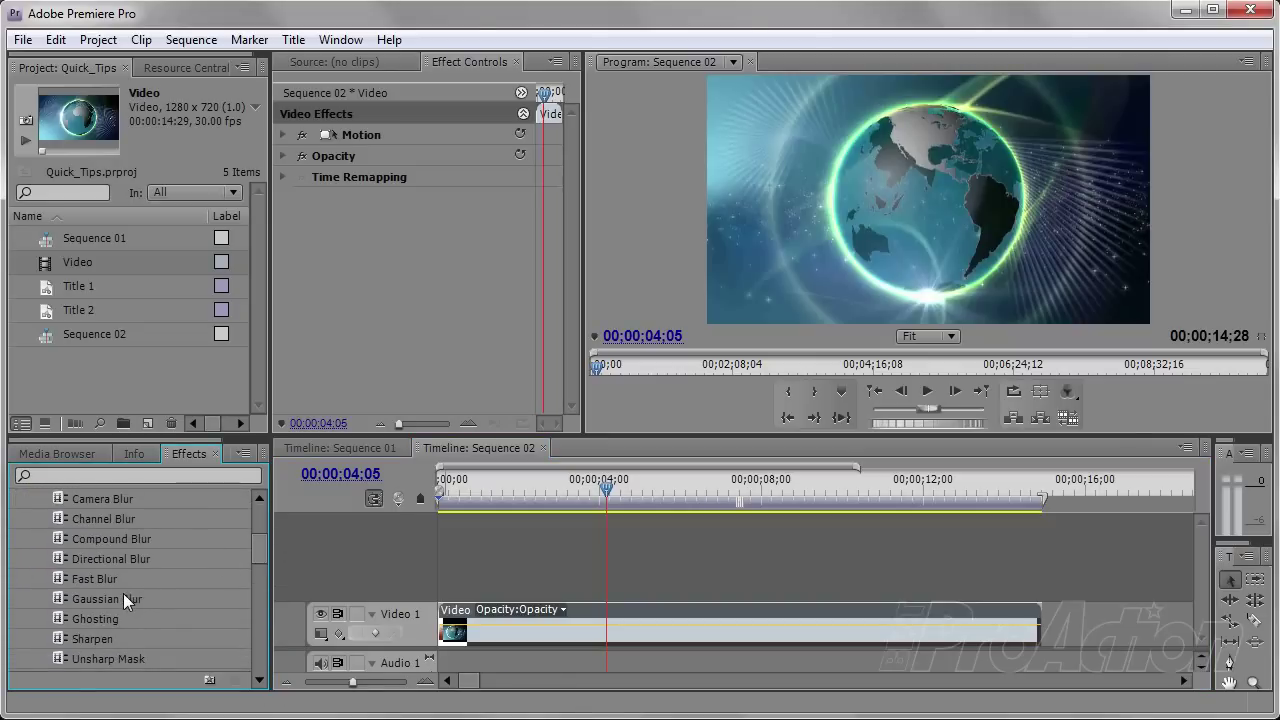
{"action": "left_click_drag", "start_coordinate": [123, 598], "coordinate": [615, 630]}
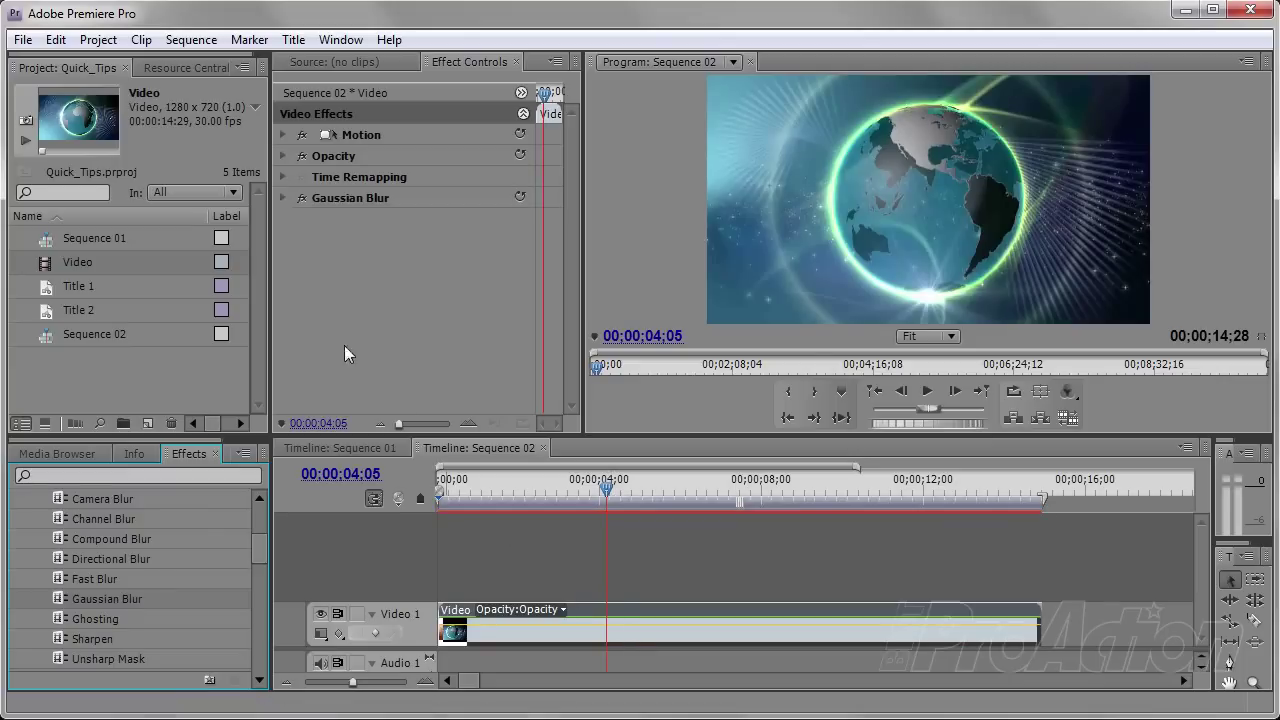
{"action": "left_click", "coordinate": [282, 197]}
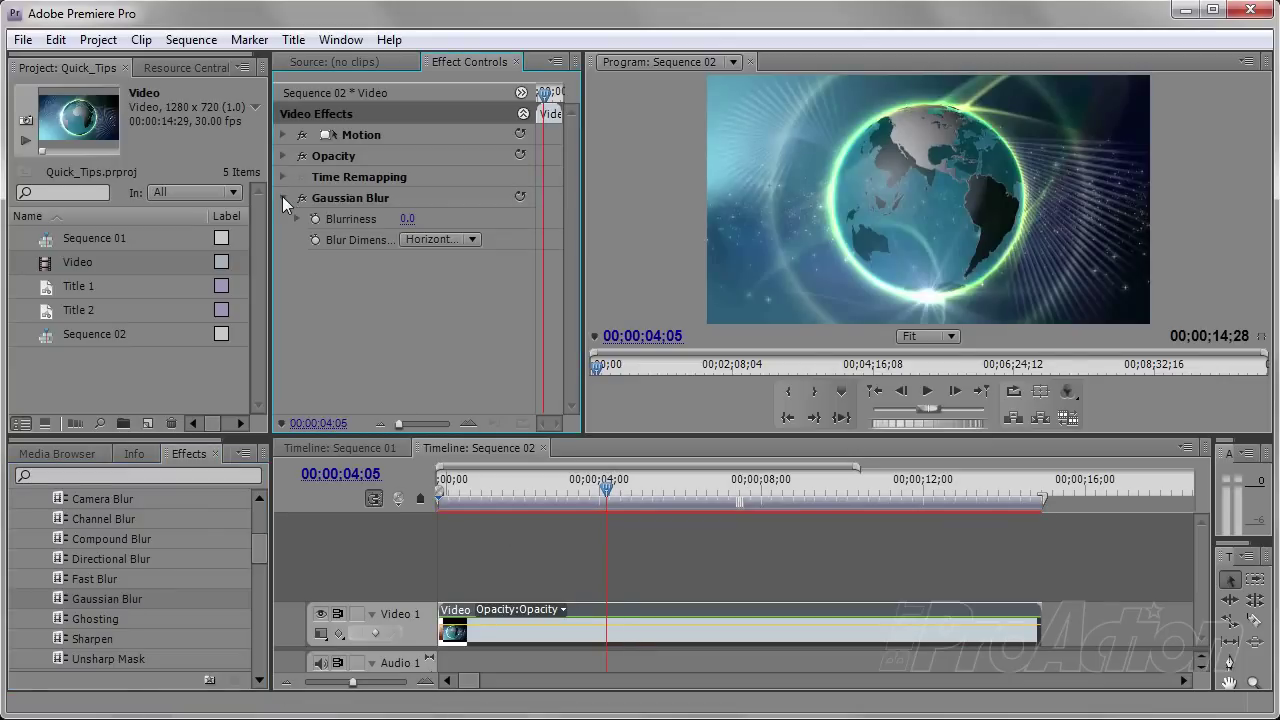
{"action": "left_click", "coordinate": [410, 219]}
{"action": "type", "text": "45"}
{"action": "key", "text": "Return"}
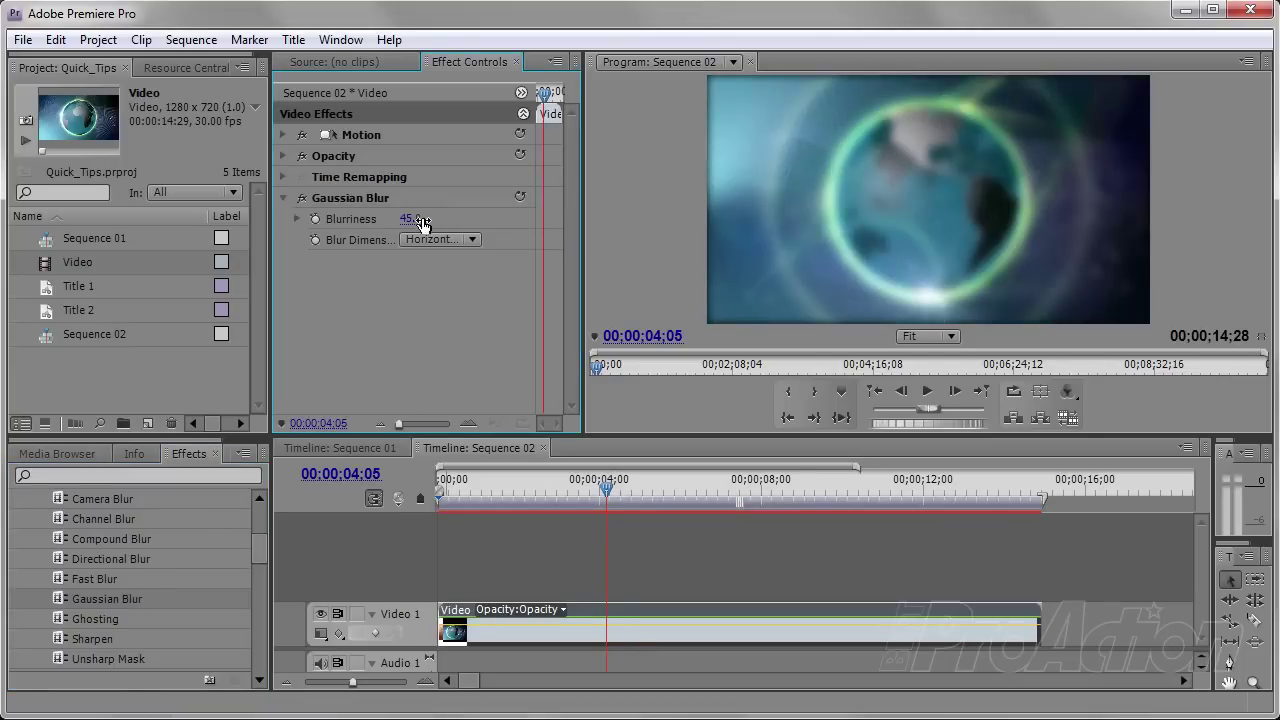
{"action": "mouse_move", "coordinate": [565, 487]}
{"action": "left_mouse_down"}
{"action": "mouse_move", "coordinate": [633, 490]}
{"action": "mouse_move", "coordinate": [575, 485]}
{"action": "left_mouse_up"}
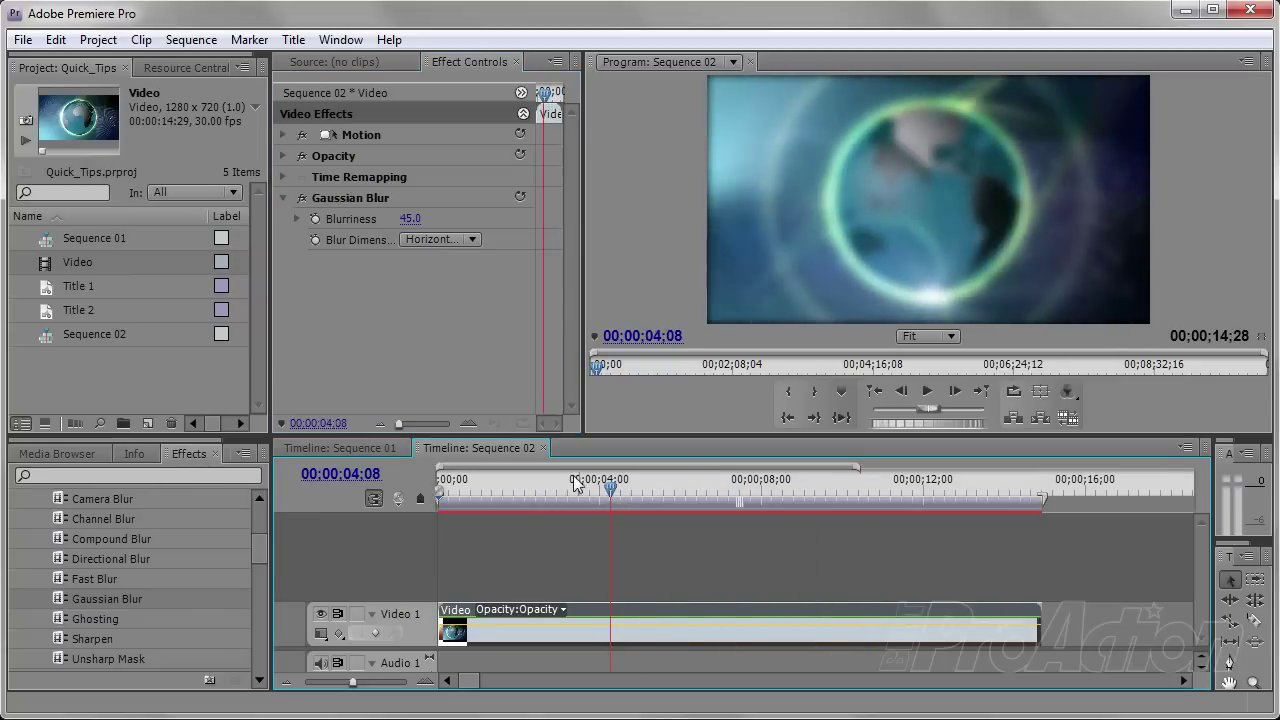
- Nest Sequence 01 on a new Video 2 track above the globe clip
{"action": "right_click", "coordinate": [45, 239]}
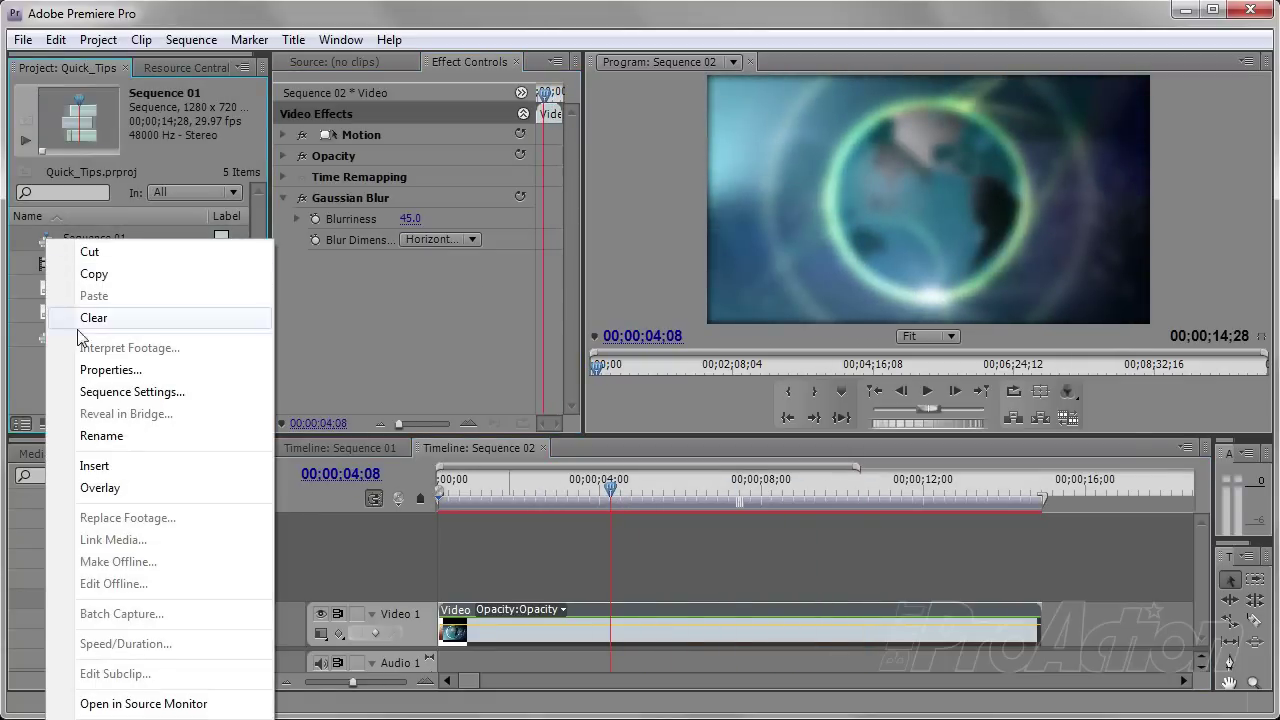
{"action": "left_click", "coordinate": [137, 704]}
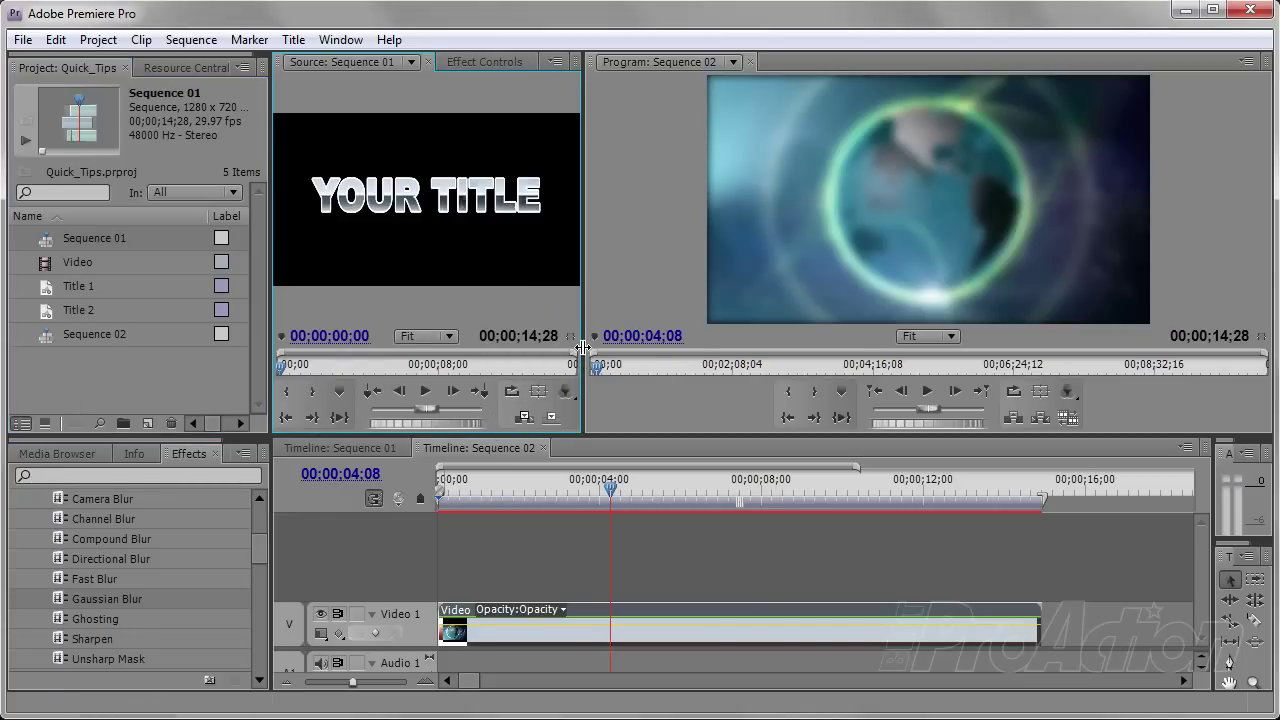
{"action": "left_click_drag", "start_coordinate": [582, 347], "coordinate": [716, 362]}
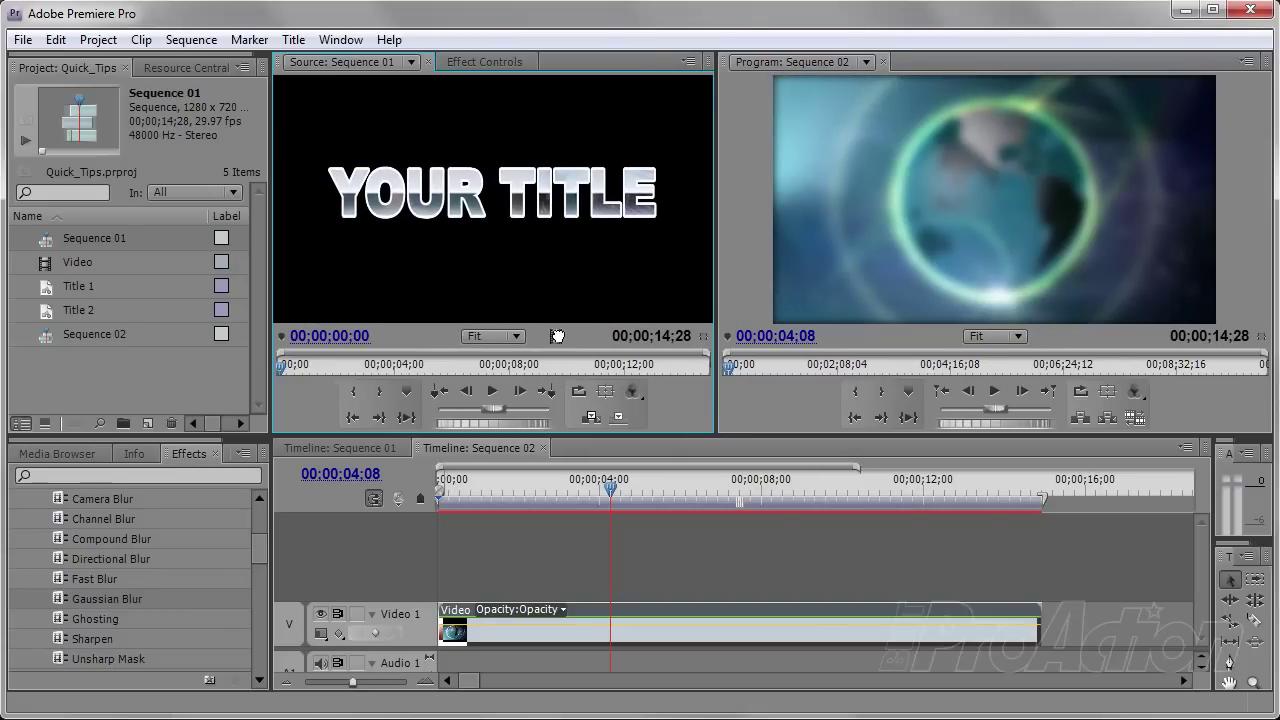
{"action": "left_click_drag", "start_coordinate": [557, 336], "coordinate": [441, 589]}
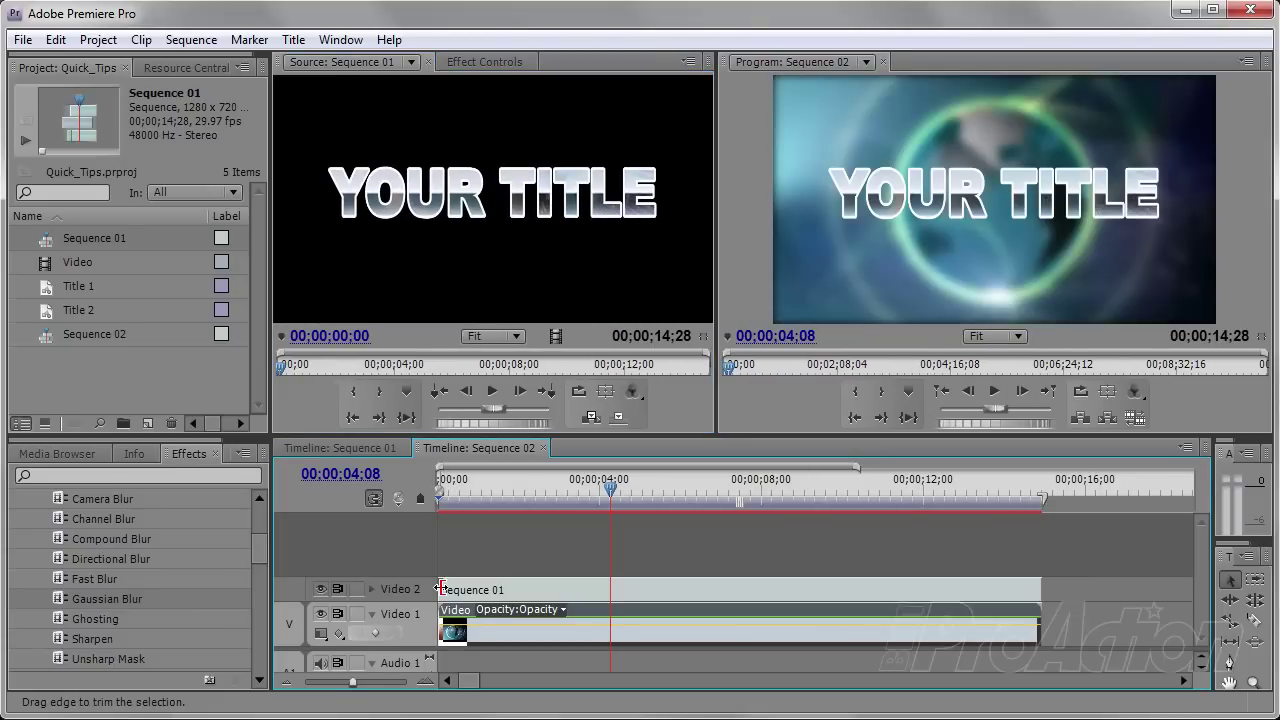
- Collapse Blur & Sharpen and Keying, and expand Perspective to list Basic 3D and Bevel Alpha
{"action": "scroll", "coordinate": [264, 543], "scroll_direction": "up", "scroll_amount": 3}
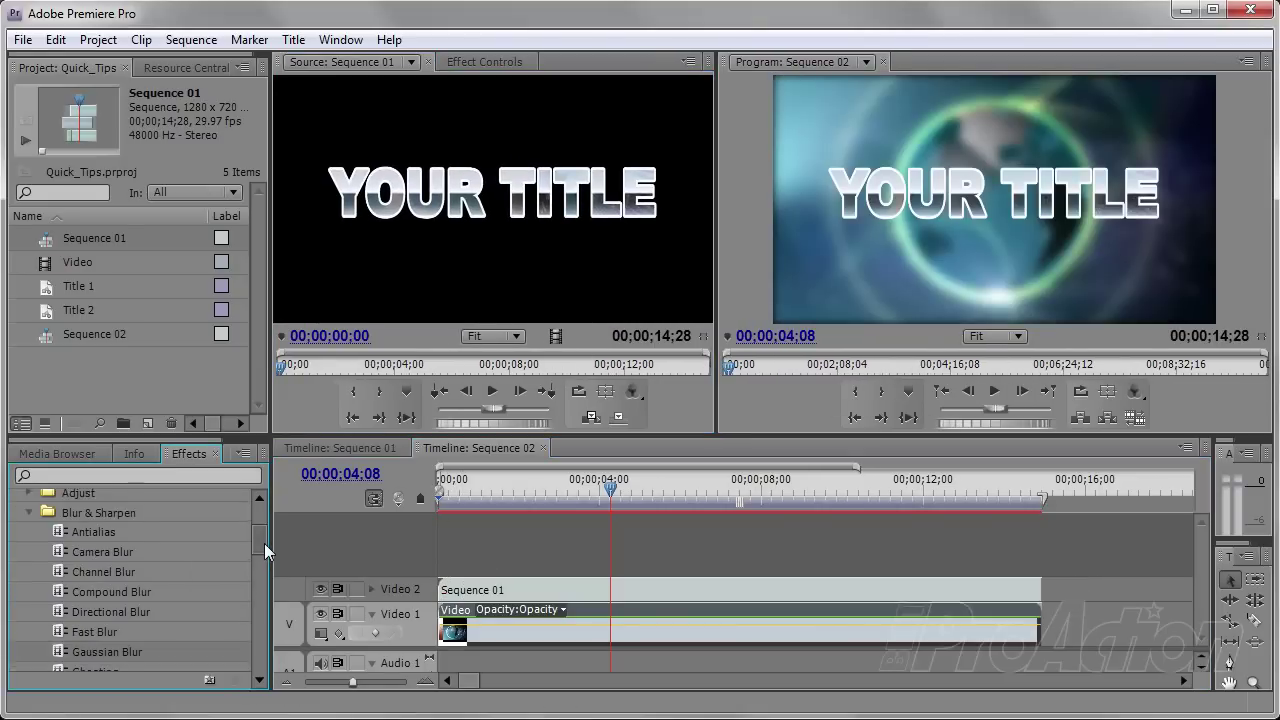
{"action": "scroll", "coordinate": [264, 540], "scroll_direction": "up", "scroll_amount": 1}
{"action": "scroll", "coordinate": [264, 535], "scroll_direction": "up", "scroll_amount": 2}
{"action": "scroll", "coordinate": [264, 538], "scroll_direction": "up", "scroll_amount": 1}
{"action": "left_click", "coordinate": [29, 596]}
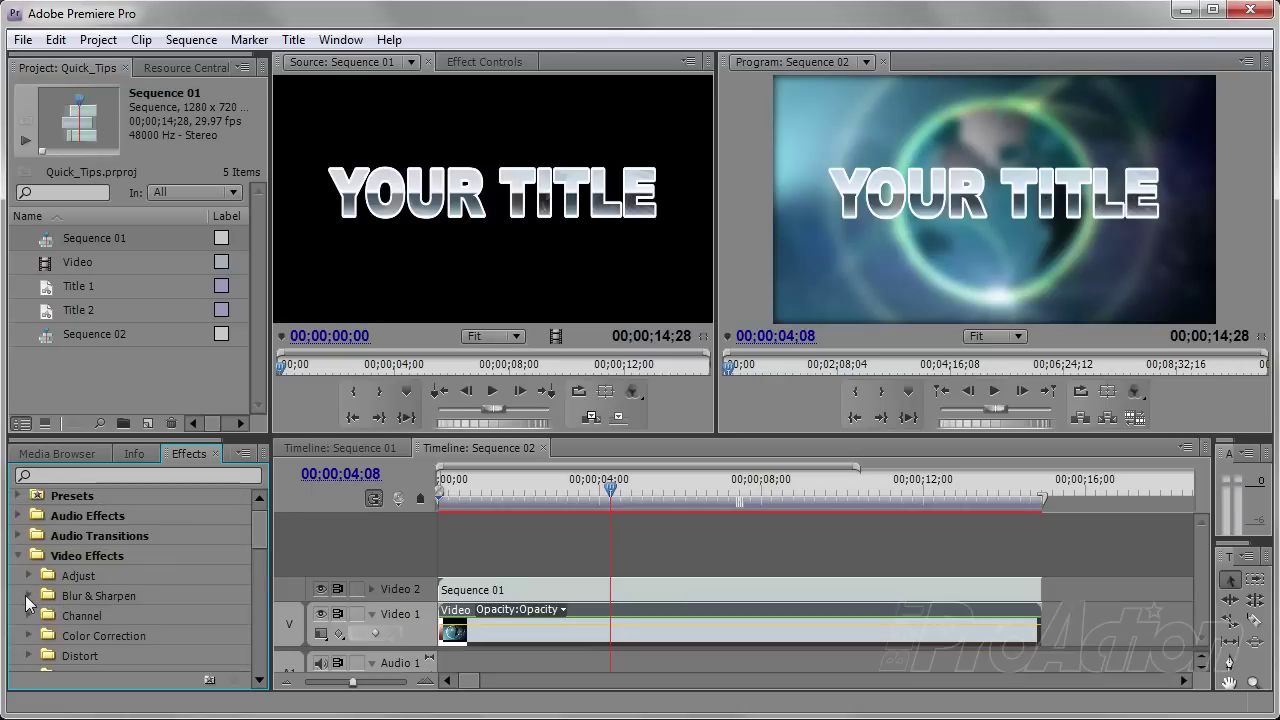
{"action": "left_click_drag", "start_coordinate": [261, 532], "coordinate": [257, 595]}
{"action": "left_click", "coordinate": [29, 584]}
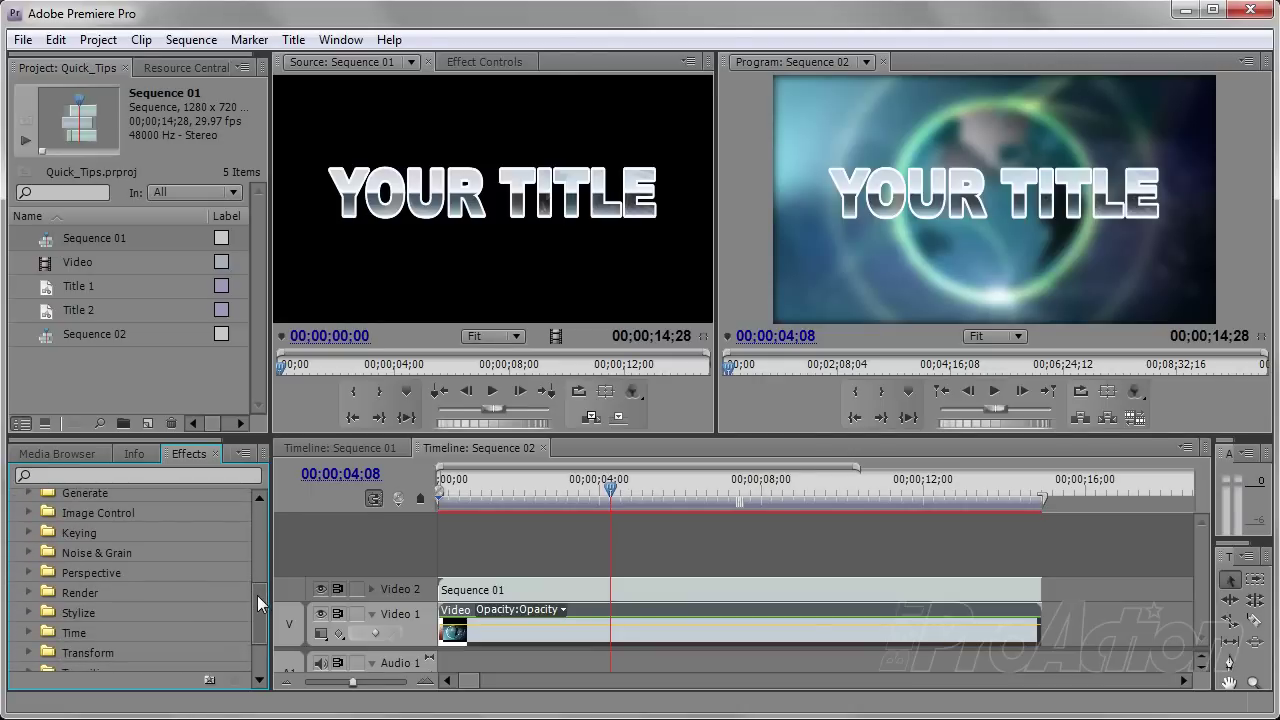
{"action": "left_click", "coordinate": [29, 573]}
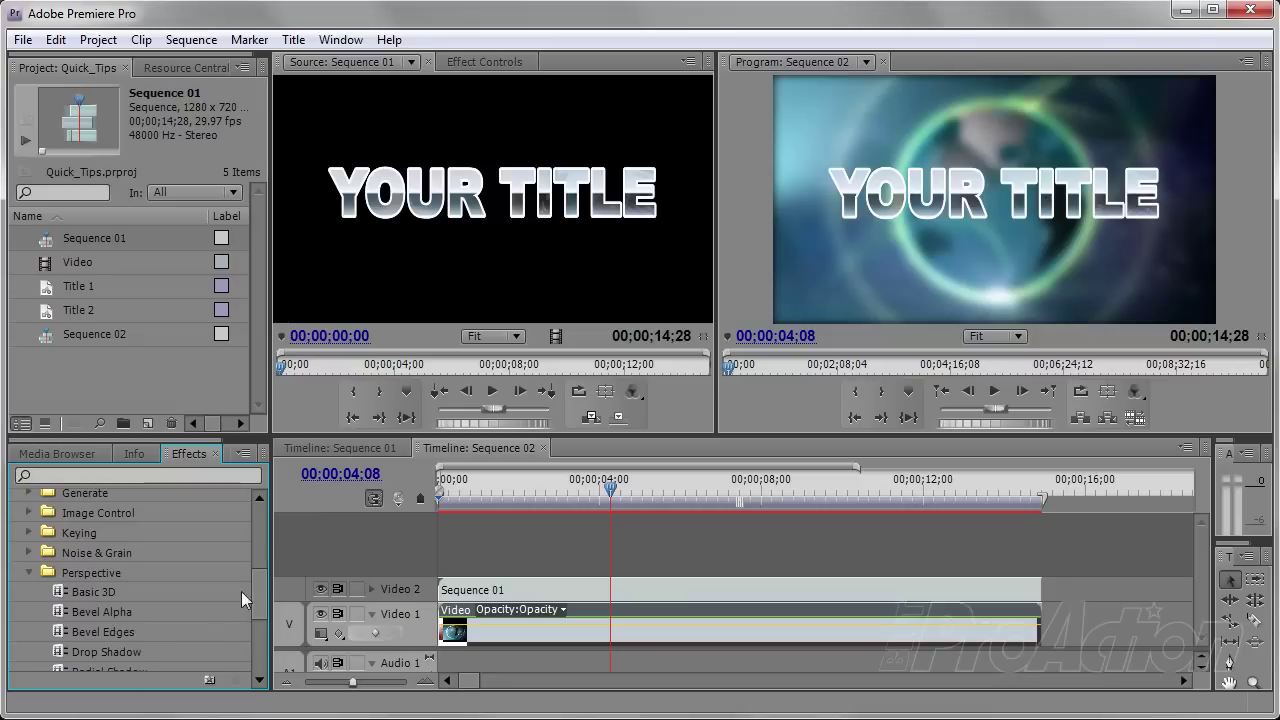
{"action": "scroll", "coordinate": [241, 591], "scroll_direction": "down", "scroll_amount": 2}
- Apply Bevel Alpha to the nested Sequence 01 clip with Edge Thickness 5.00
{"action": "left_click_drag", "start_coordinate": [57, 573], "coordinate": [564, 587]}
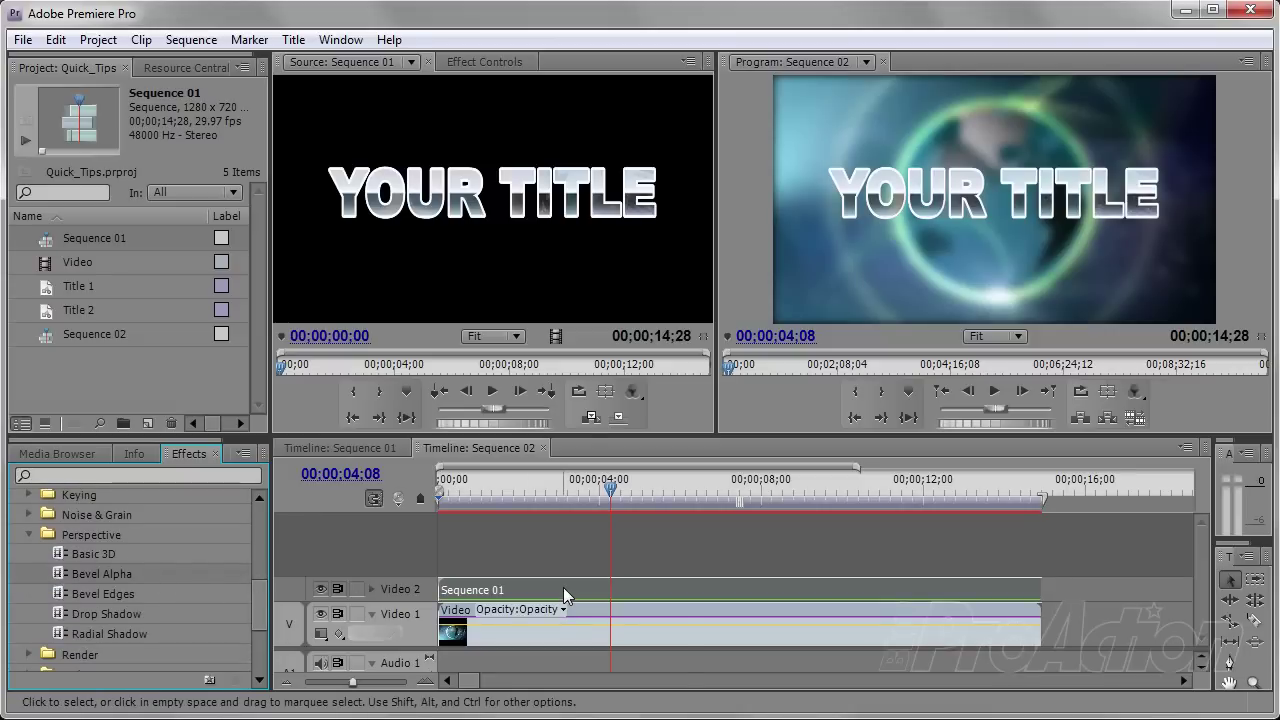
{"action": "left_click", "coordinate": [482, 62]}
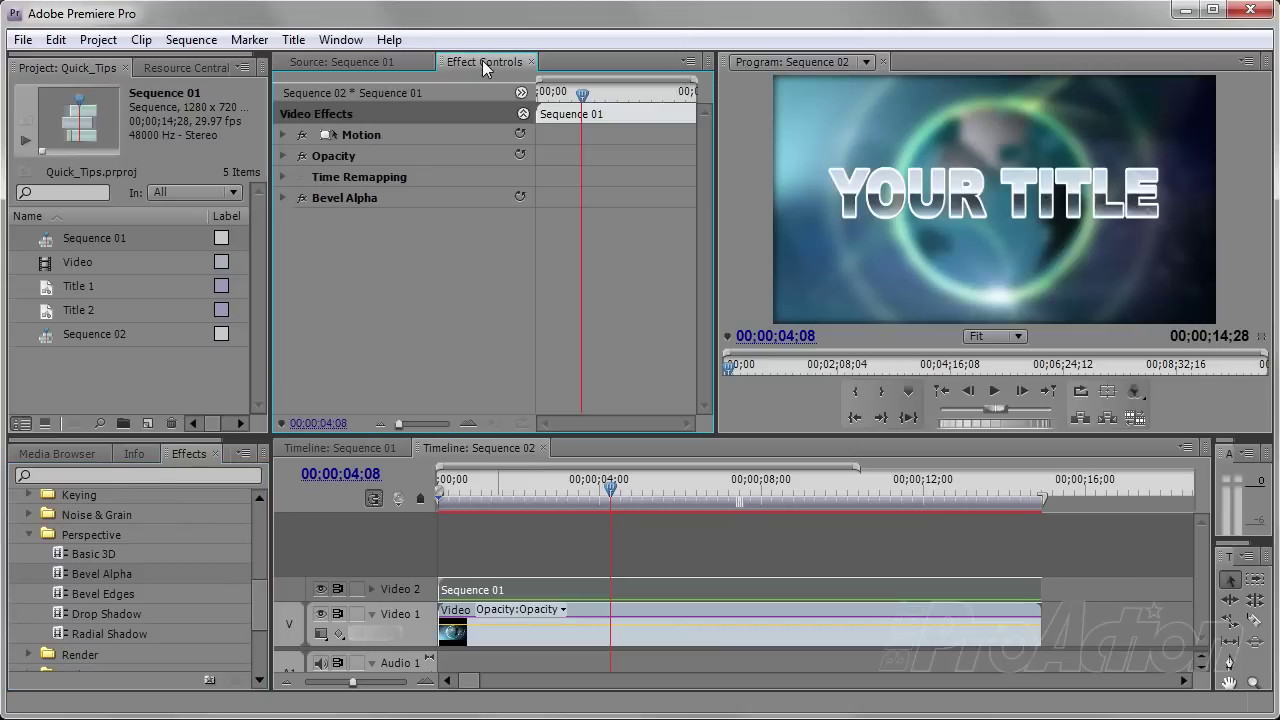
{"action": "left_click", "coordinate": [283, 197]}
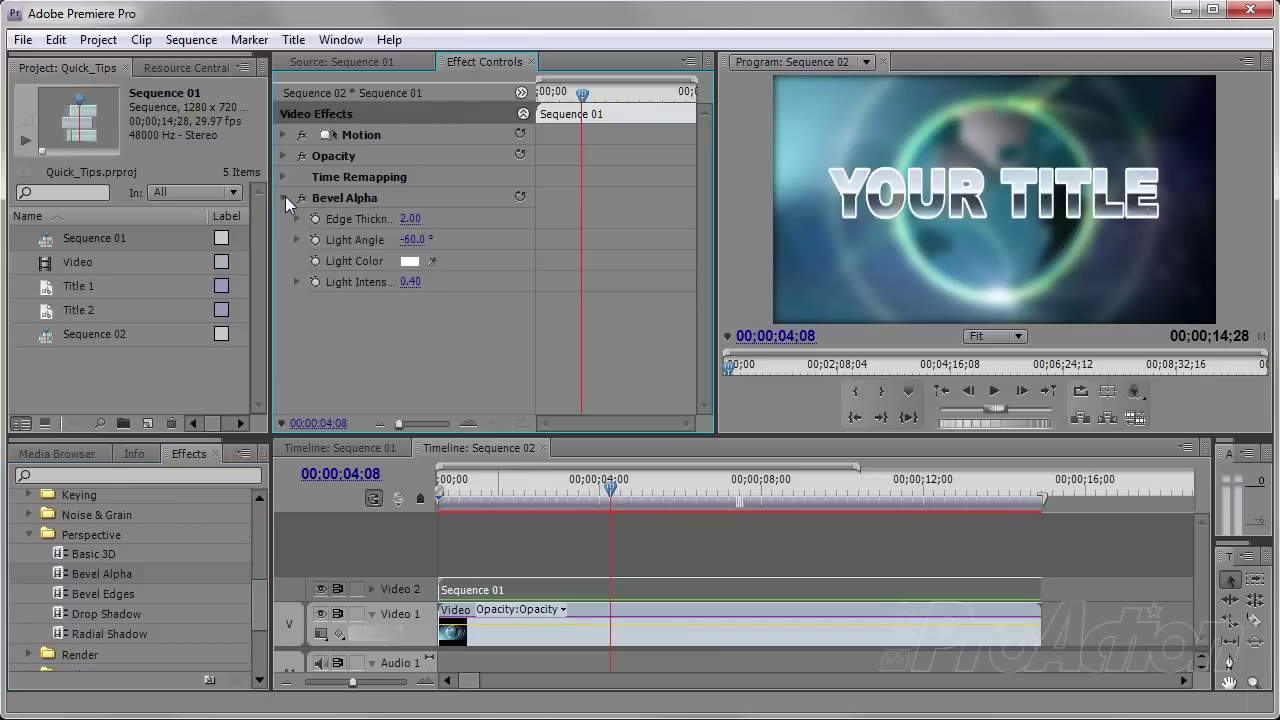
{"action": "left_click", "coordinate": [411, 220]}
{"action": "type", "text": "5"}
{"action": "key", "text": "Return"}
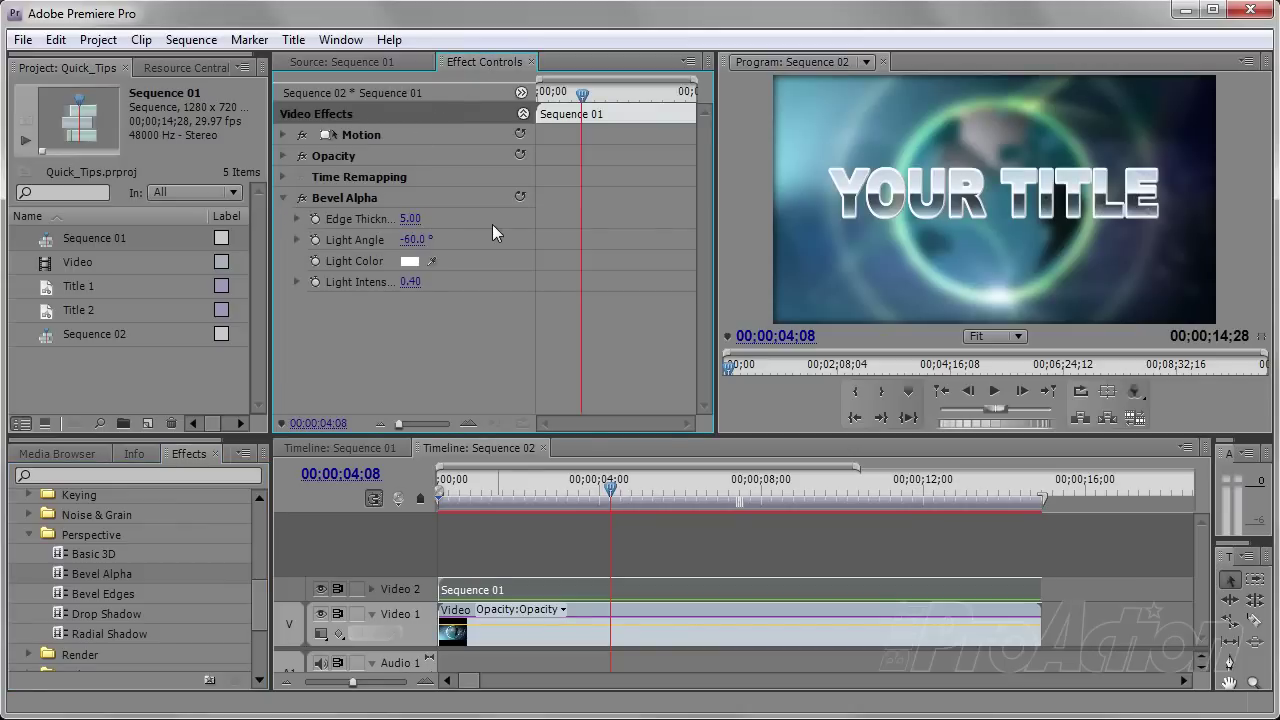
- Apply Basic 3D and keyframe Swivel, Tilt and Distance at the start and near 00;00;08;27
{"action": "left_click_drag", "start_coordinate": [61, 553], "coordinate": [573, 590]}
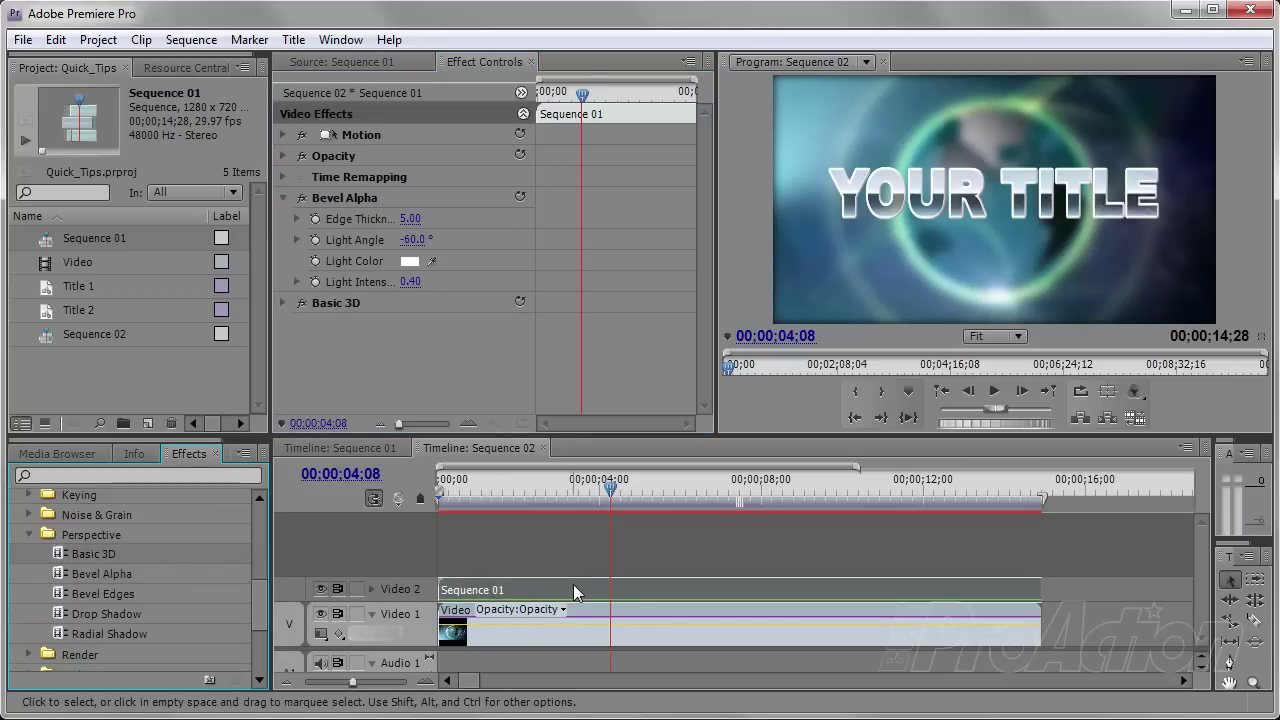
{"action": "left_click", "coordinate": [283, 302]}
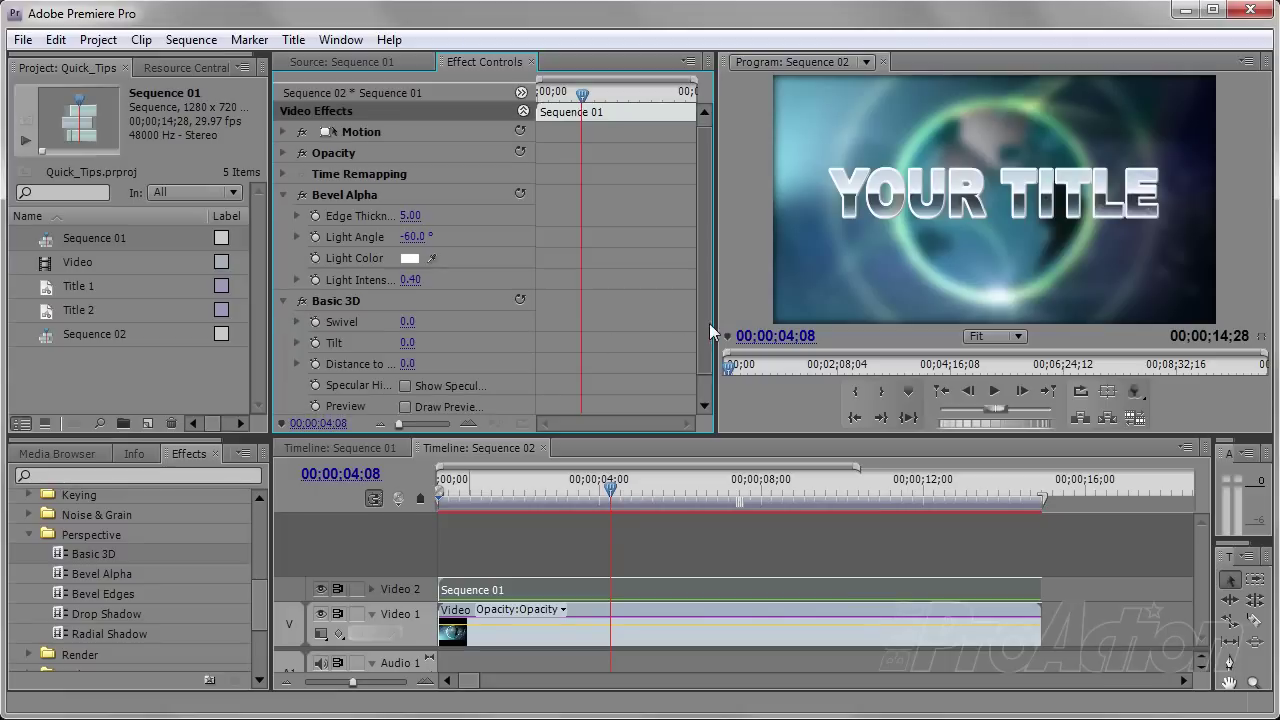
{"action": "scroll", "coordinate": [709, 323], "scroll_direction": "down", "scroll_amount": 1}
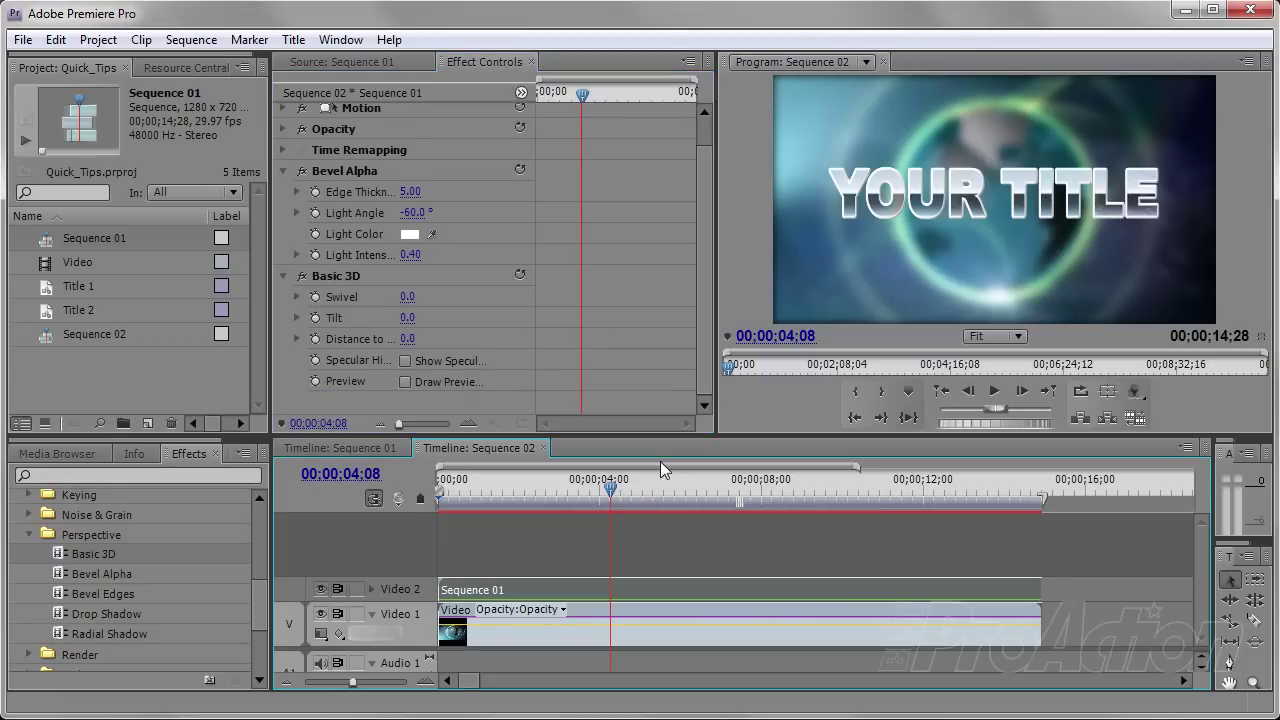
{"action": "left_click_drag", "start_coordinate": [610, 487], "coordinate": [440, 487]}
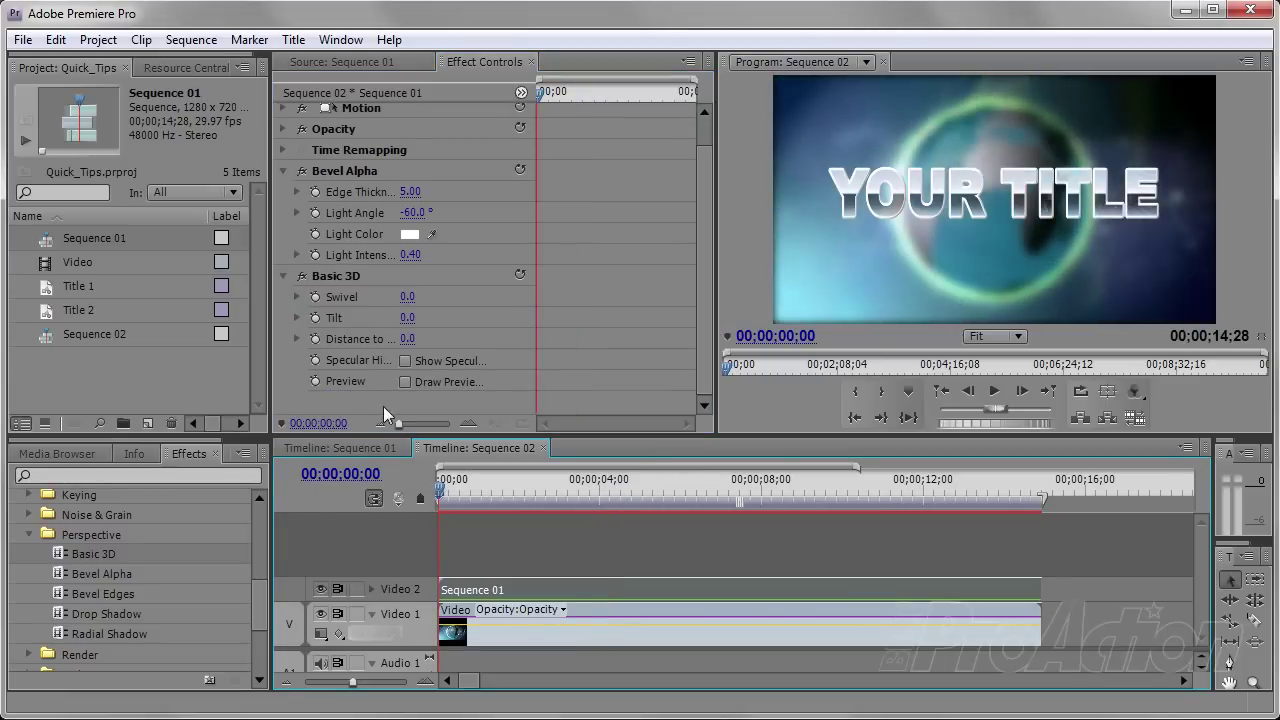
{"action": "left_click", "coordinate": [315, 297]}
{"action": "left_click", "coordinate": [316, 317]}
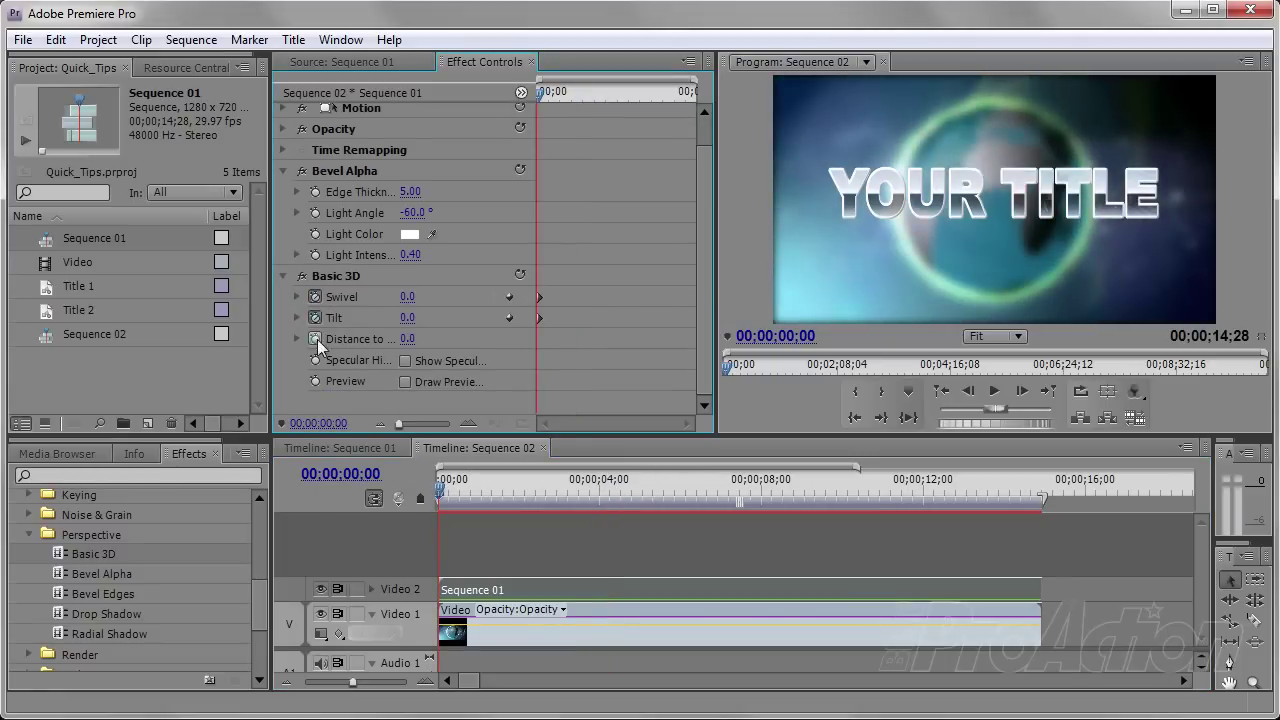
{"action": "left_click", "coordinate": [316, 338]}
{"action": "mouse_move", "coordinate": [453, 495]}
{"action": "left_mouse_down"}
{"action": "mouse_move", "coordinate": [835, 500]}
{"action": "mouse_move", "coordinate": [797, 495]}
{"action": "left_mouse_up"}
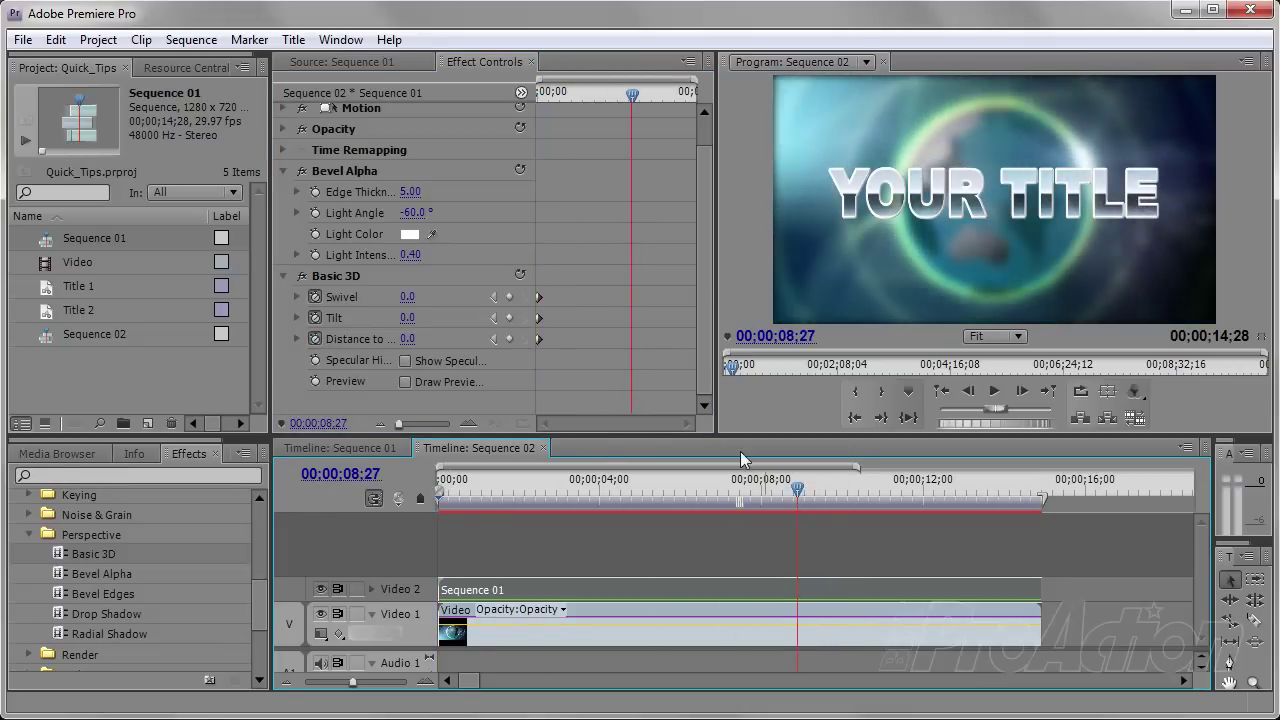
{"action": "left_click", "coordinate": [509, 297]}
{"action": "left_click", "coordinate": [509, 317]}
{"action": "left_click", "coordinate": [509, 339]}
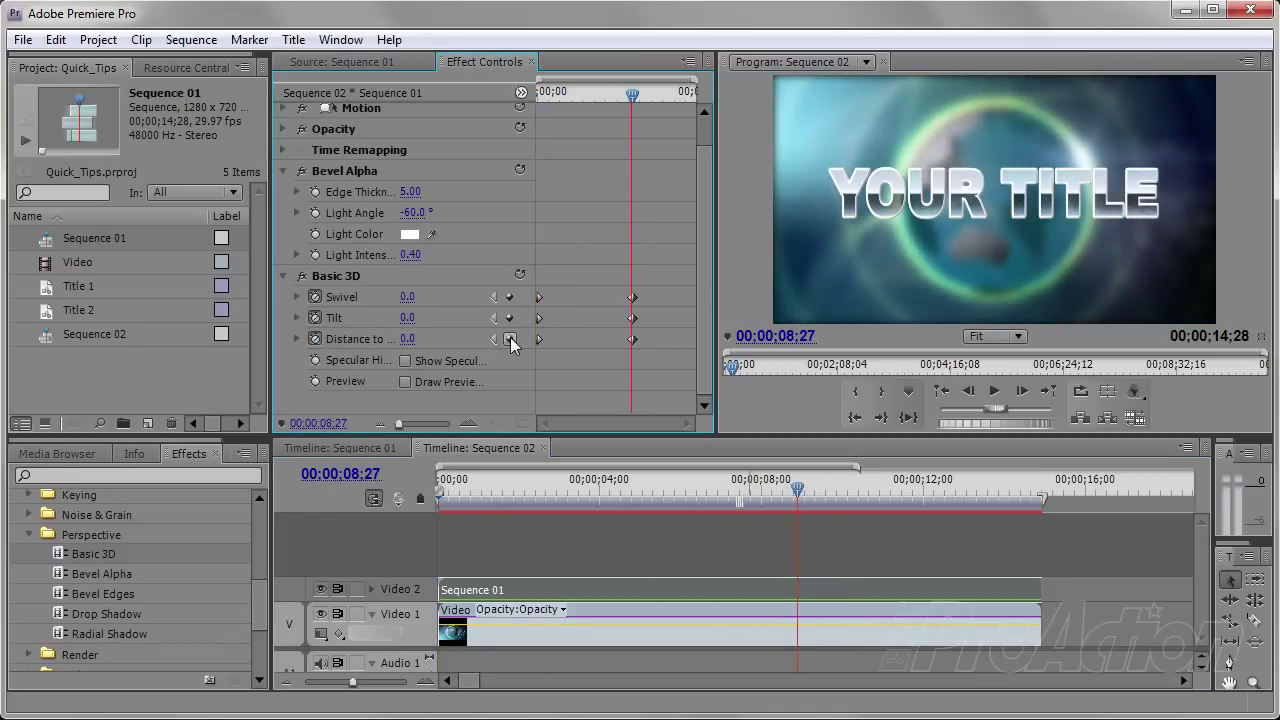
- At the first keyframe, set Swivel 41°, Tilt -45° and Distance 75
{"action": "left_click", "coordinate": [493, 297]}
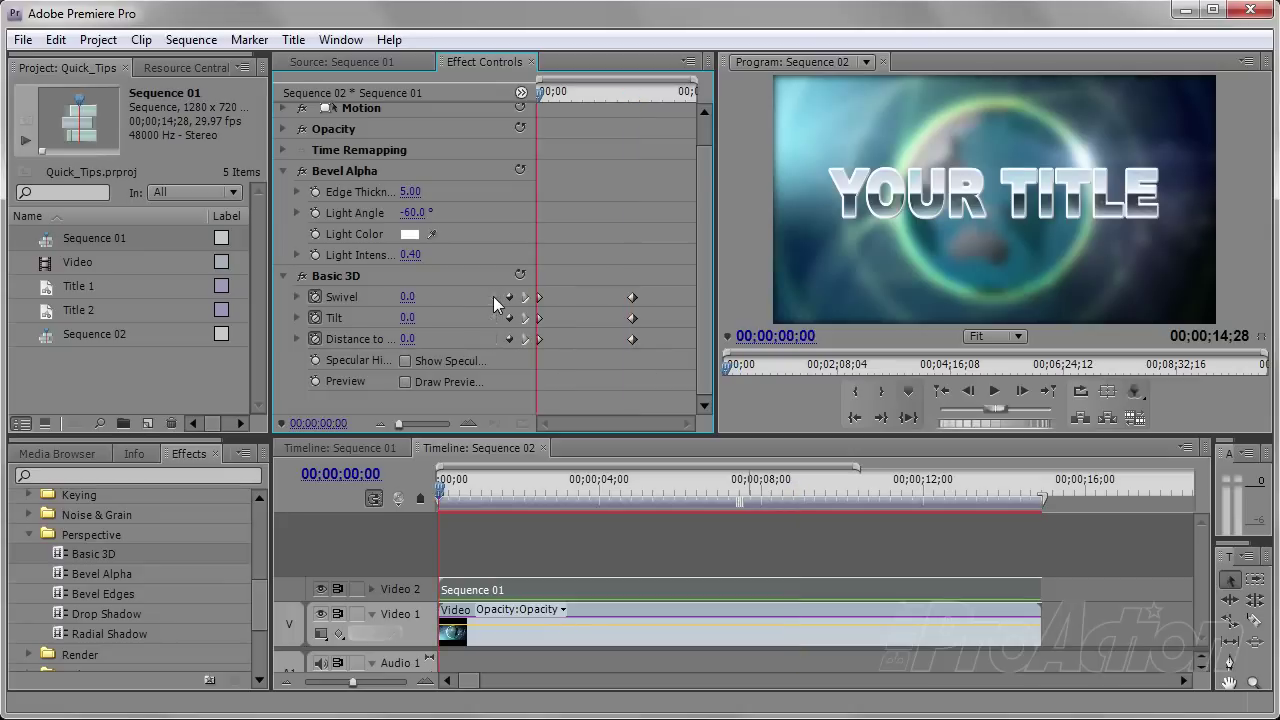
{"action": "left_click_drag", "start_coordinate": [407, 297], "coordinate": [445, 297]}
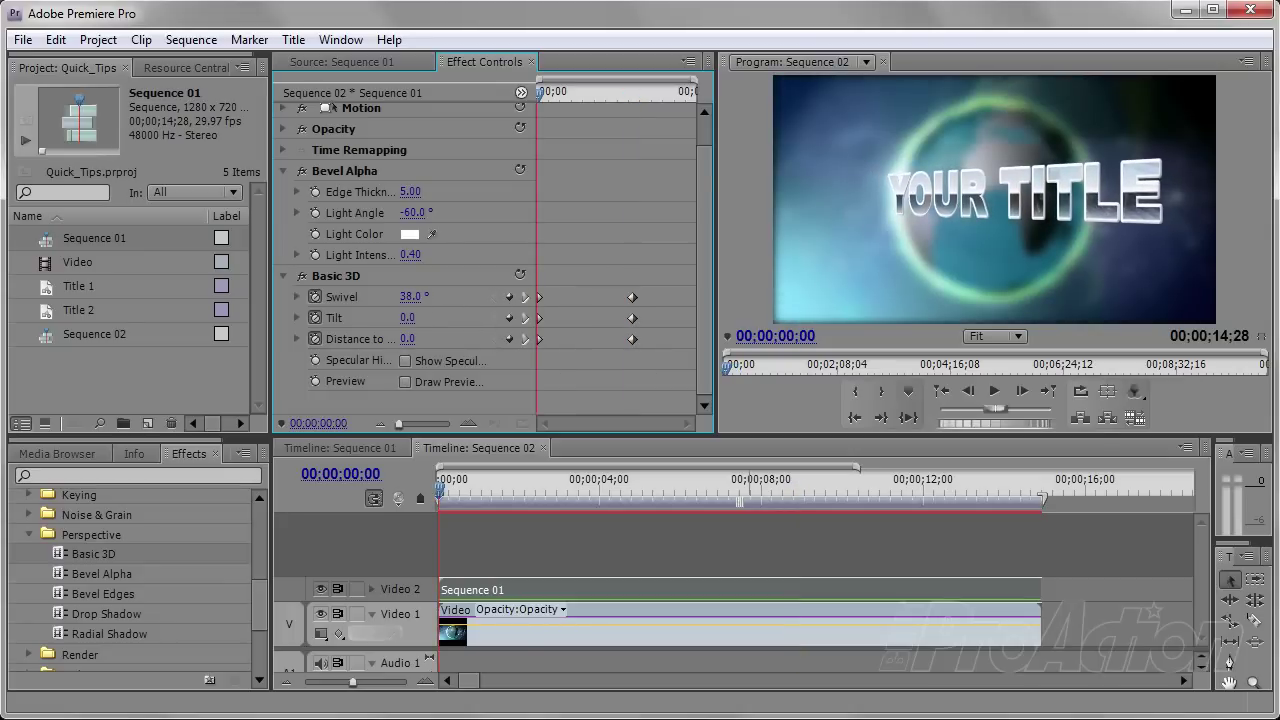
{"action": "left_click_drag", "start_coordinate": [410, 297], "coordinate": [412, 297]}
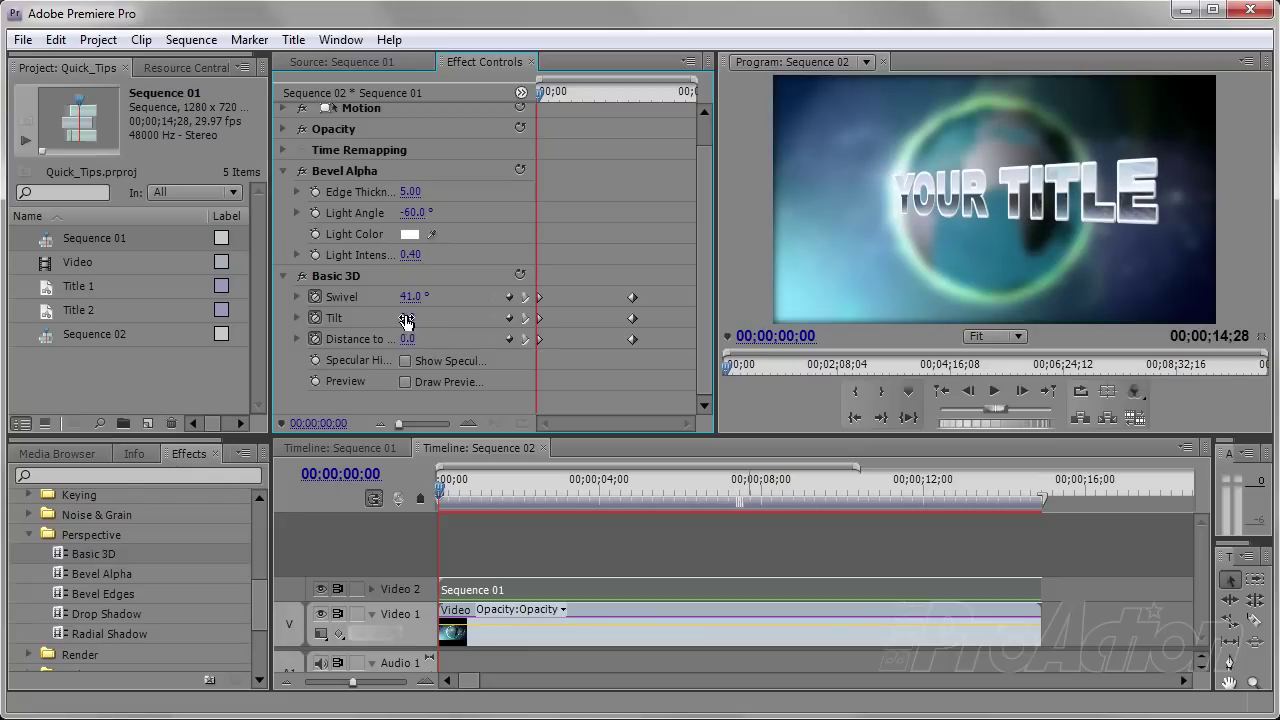
{"action": "mouse_move", "coordinate": [412, 317]}
{"action": "left_mouse_down"}
{"action": "mouse_move", "coordinate": [370, 317]}
{"action": "mouse_move", "coordinate": [460, 343]}
{"action": "mouse_move", "coordinate": [481, 296]}
{"action": "left_mouse_up"}
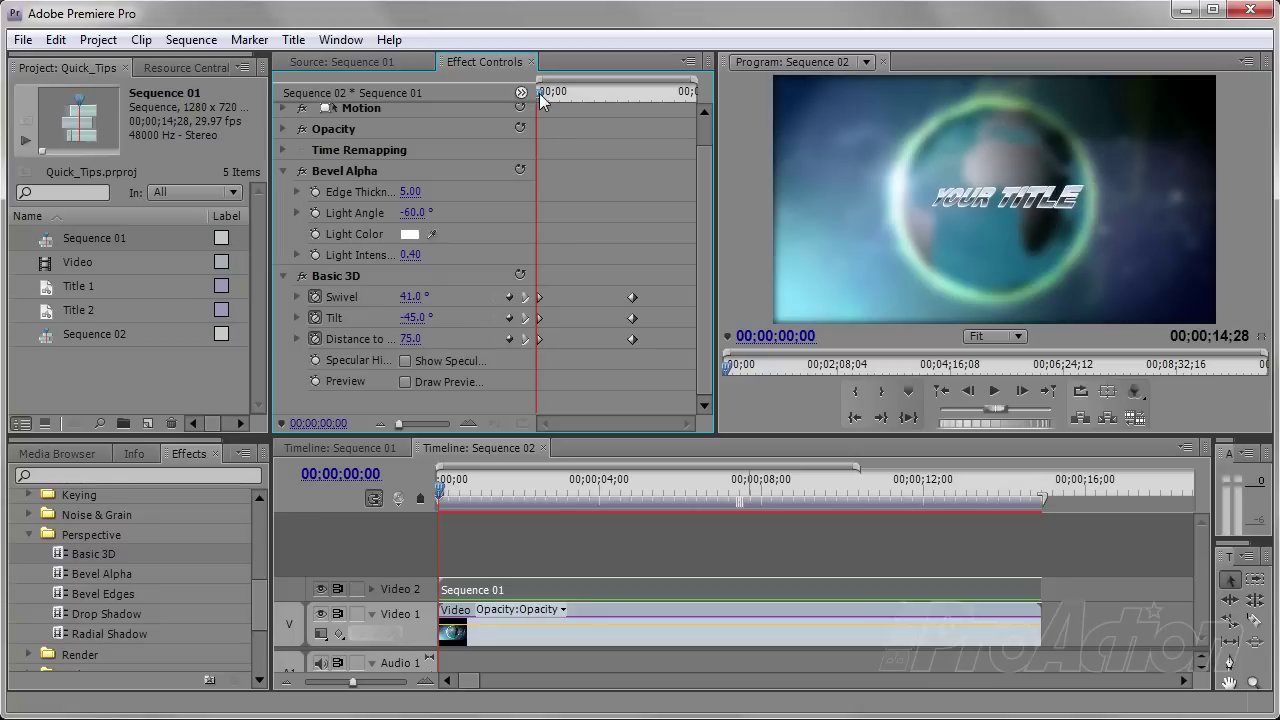
{"action": "left_click_drag", "start_coordinate": [540, 97], "coordinate": [620, 110]}
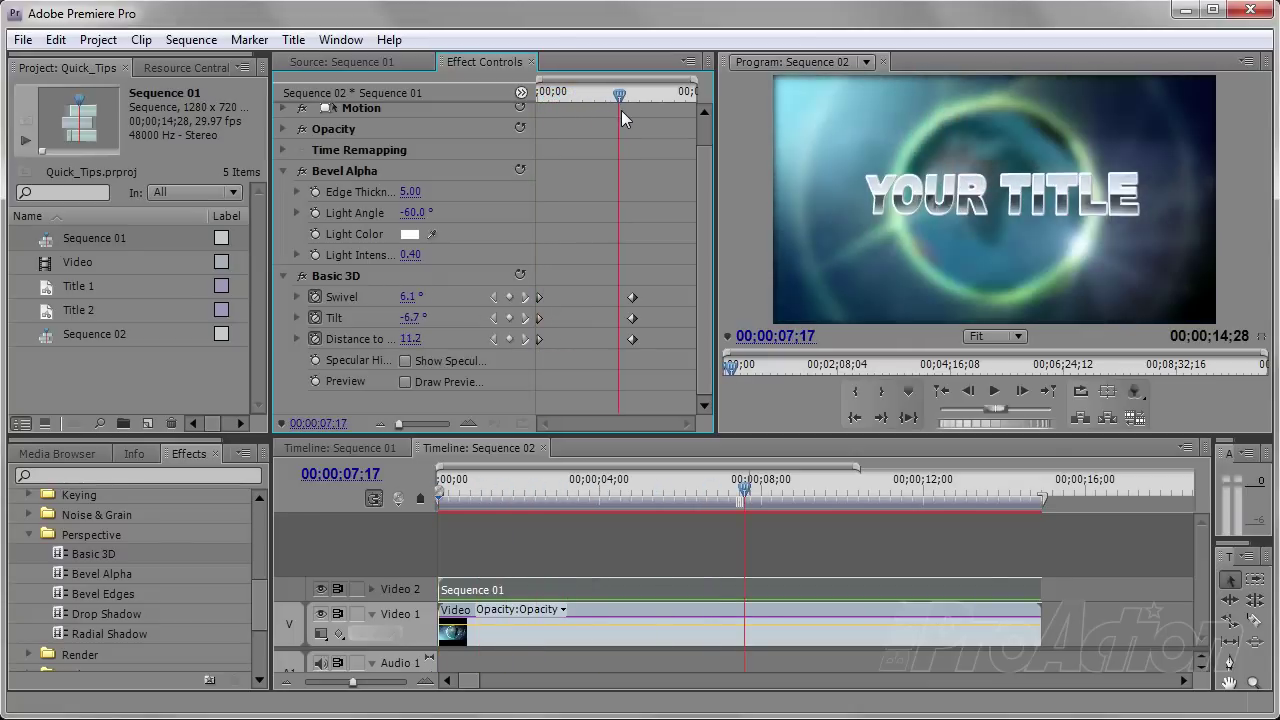
- Set the Basic 3D end keyframes at 00;00;08;27 to Ease In
{"action": "left_click", "coordinate": [524, 297]}
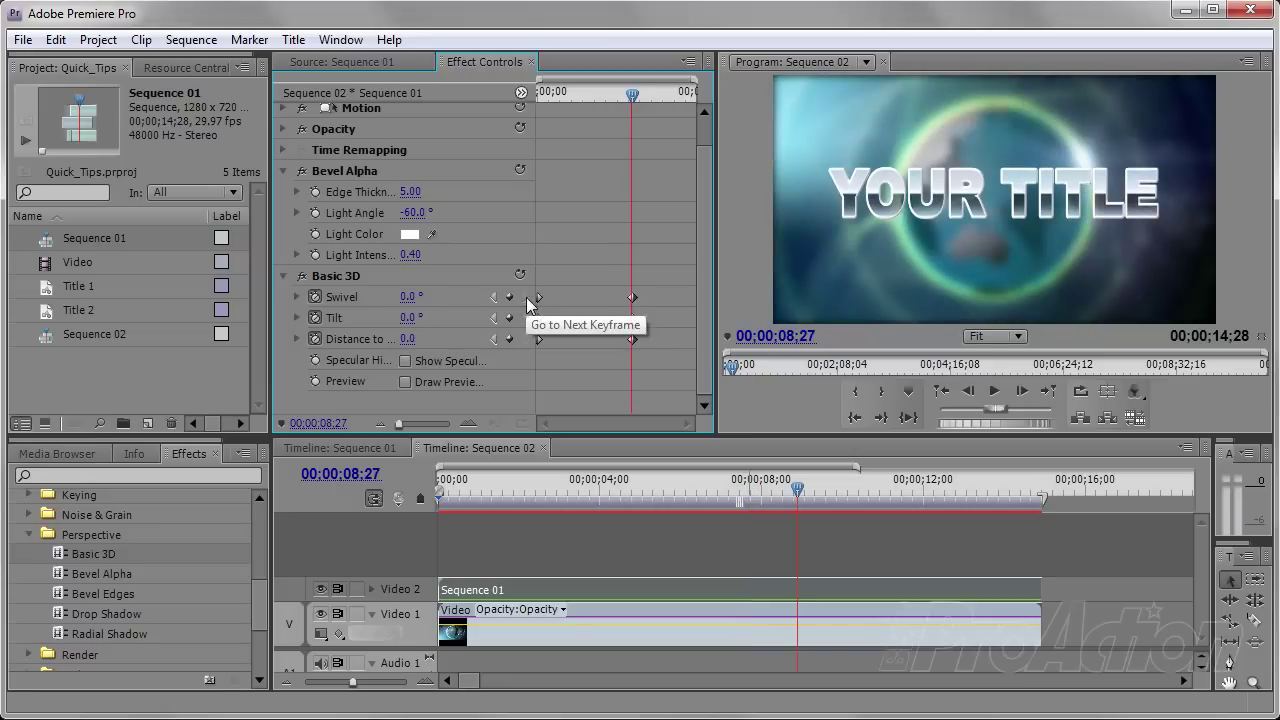
{"action": "right_click", "coordinate": [632, 339]}
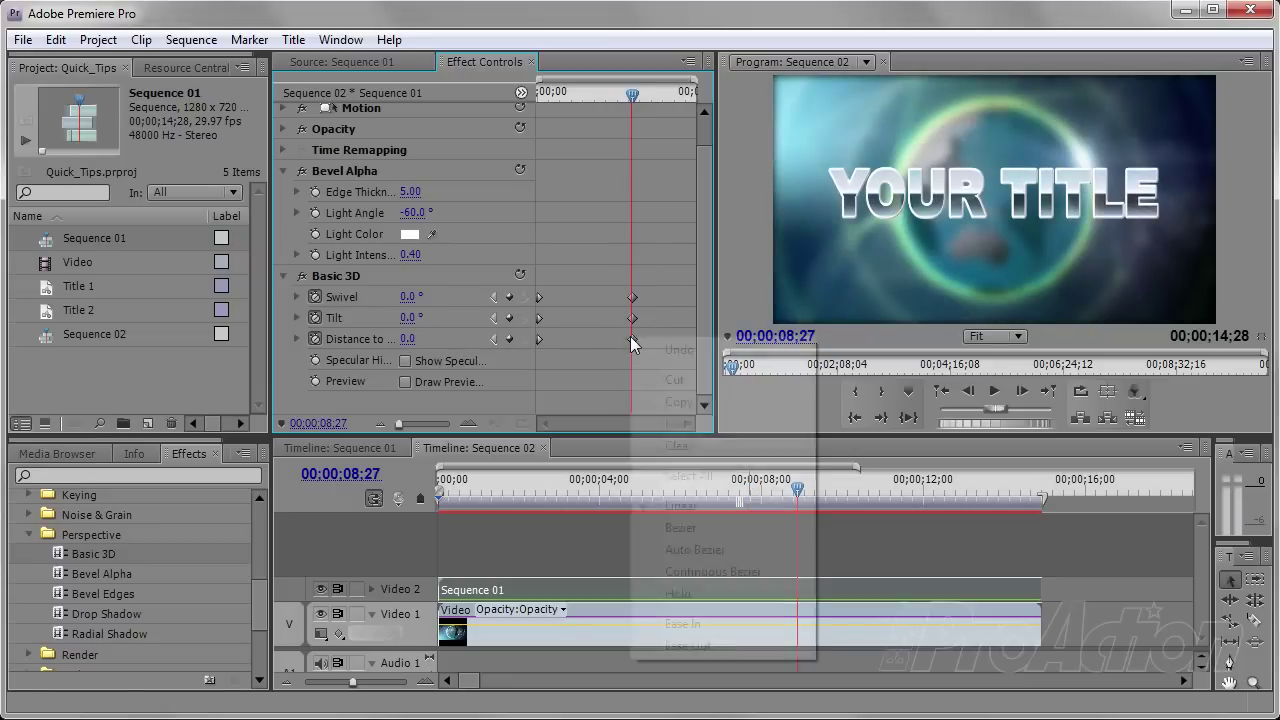
{"action": "left_click", "coordinate": [684, 623]}
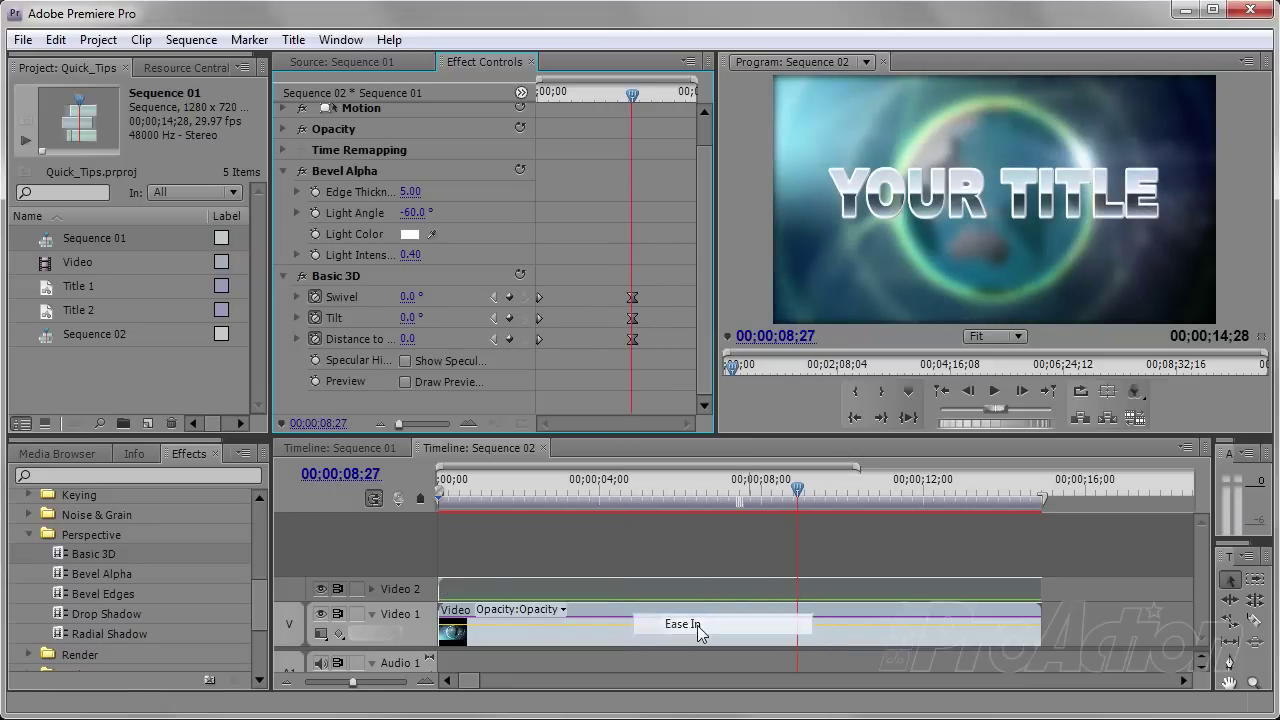
{"action": "left_click_drag", "start_coordinate": [737, 488], "coordinate": [895, 487]}
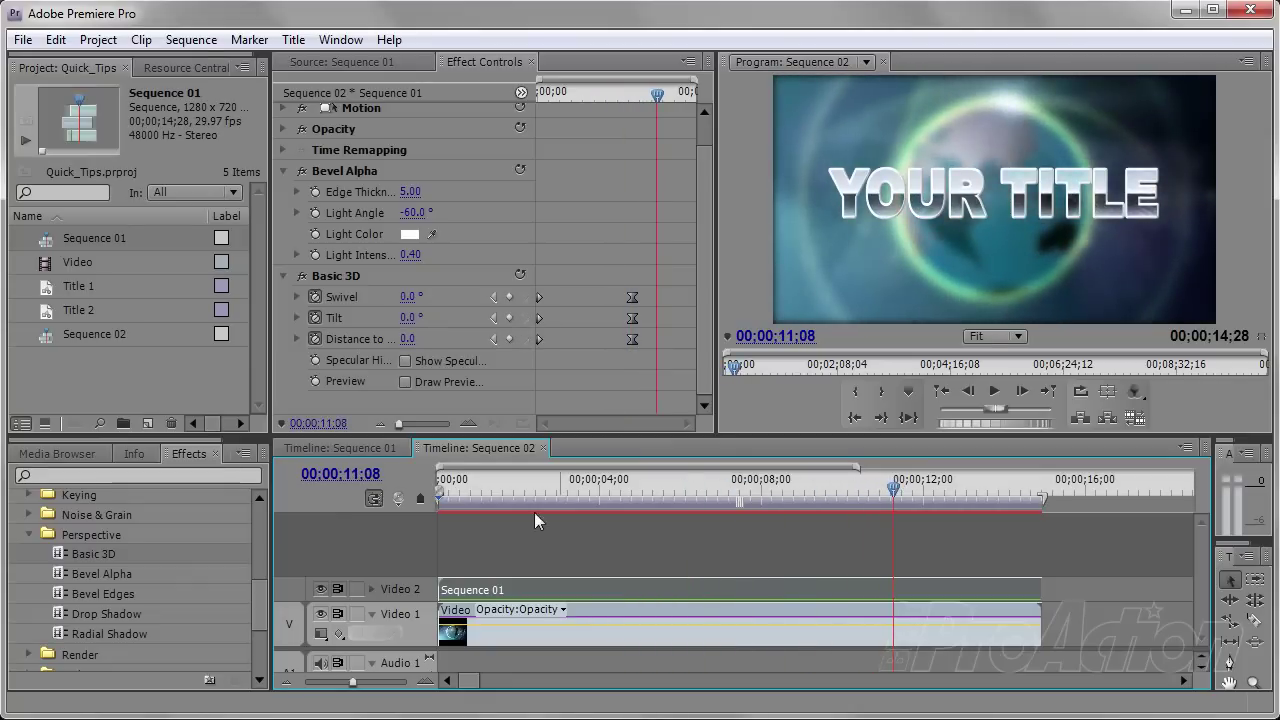
- Apply Brightness & Contrast to the nested title with Brightness -26 and Contrast 23
{"action": "left_click_drag", "start_coordinate": [262, 592], "coordinate": [272, 546]}
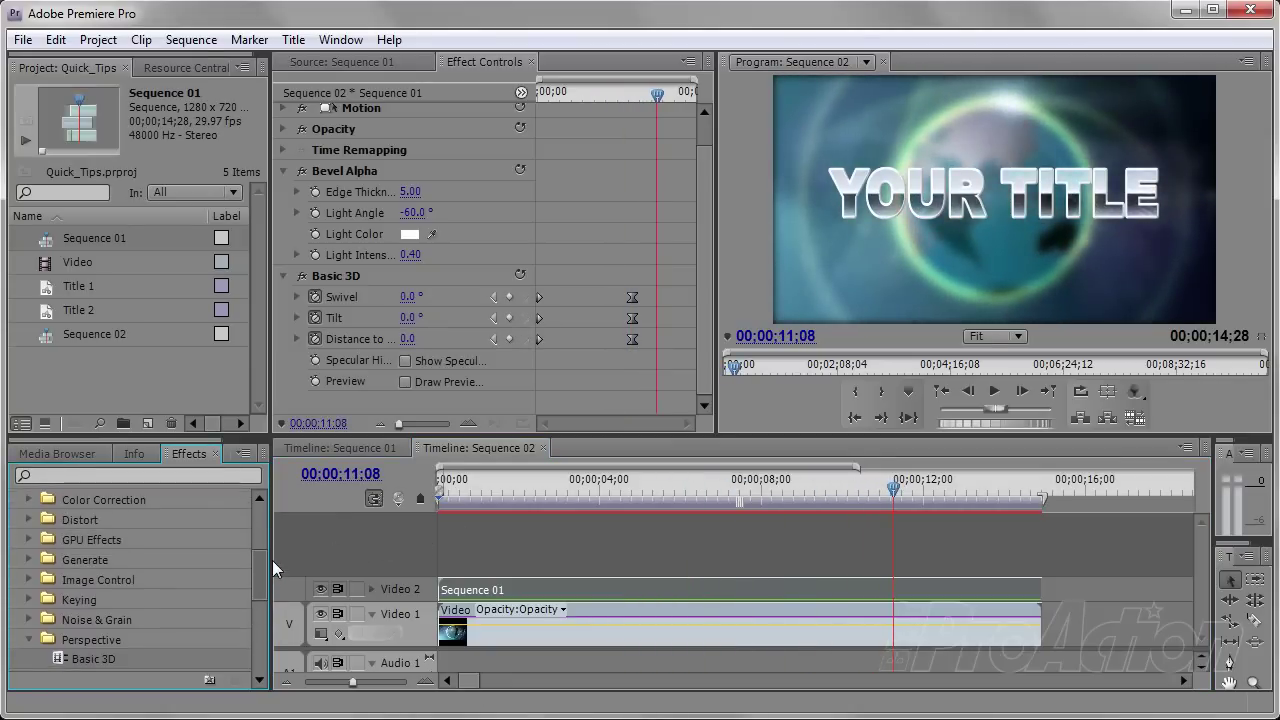
{"action": "left_click", "coordinate": [29, 574]}
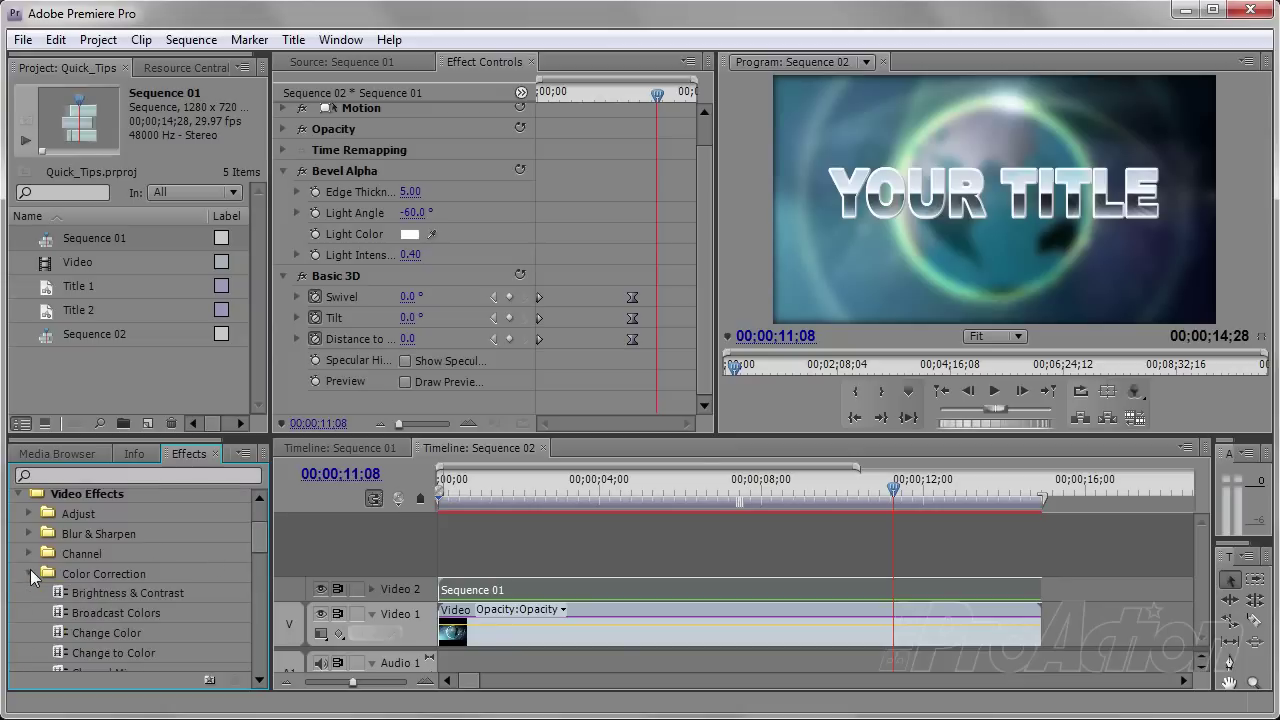
{"action": "left_click_drag", "start_coordinate": [52, 584], "coordinate": [483, 597]}
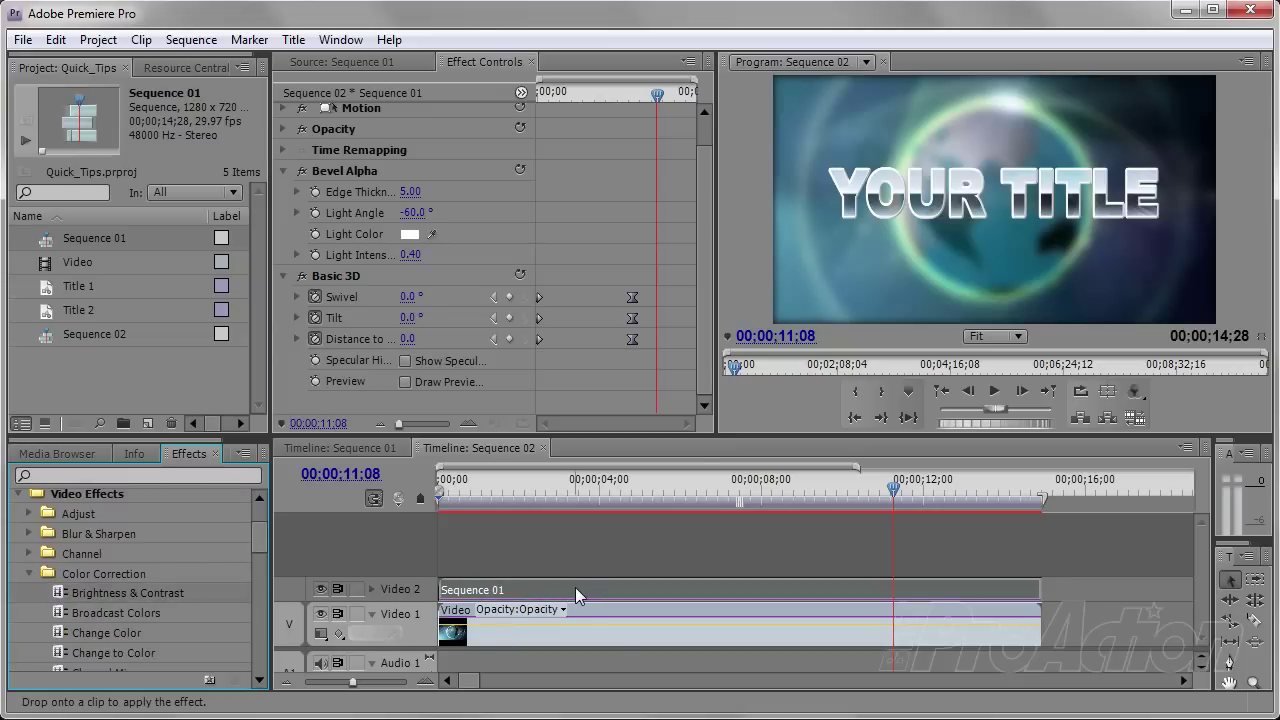
{"action": "left_click_drag", "start_coordinate": [575, 587], "coordinate": [574, 587]}
{"action": "left_click_drag", "start_coordinate": [704, 310], "coordinate": [715, 366]}
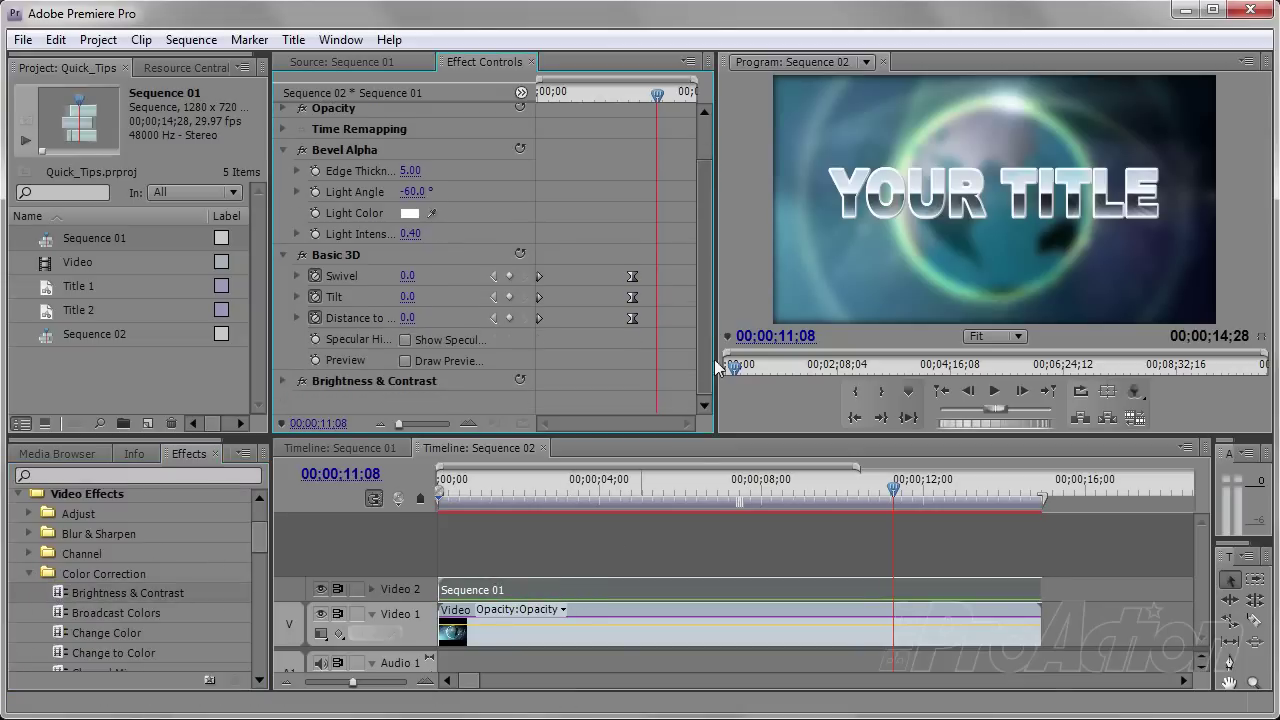
{"action": "left_click", "coordinate": [283, 381]}
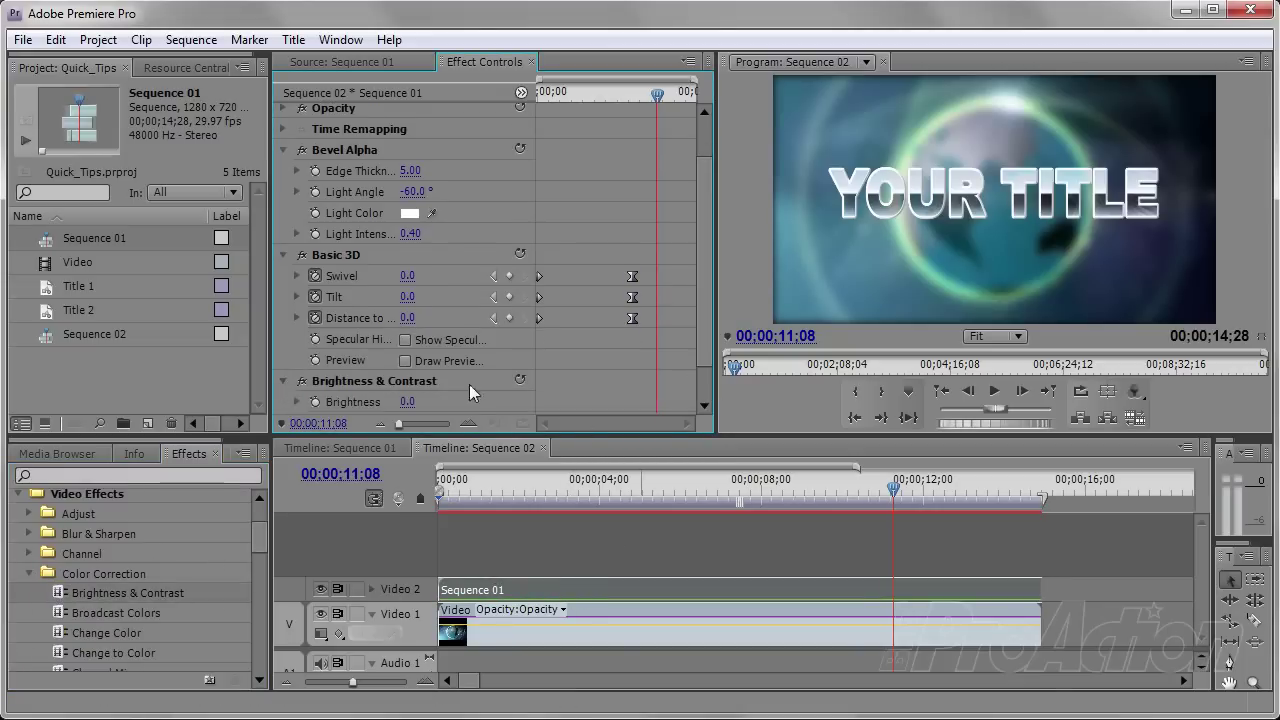
{"action": "left_click_drag", "start_coordinate": [697, 320], "coordinate": [703, 364]}
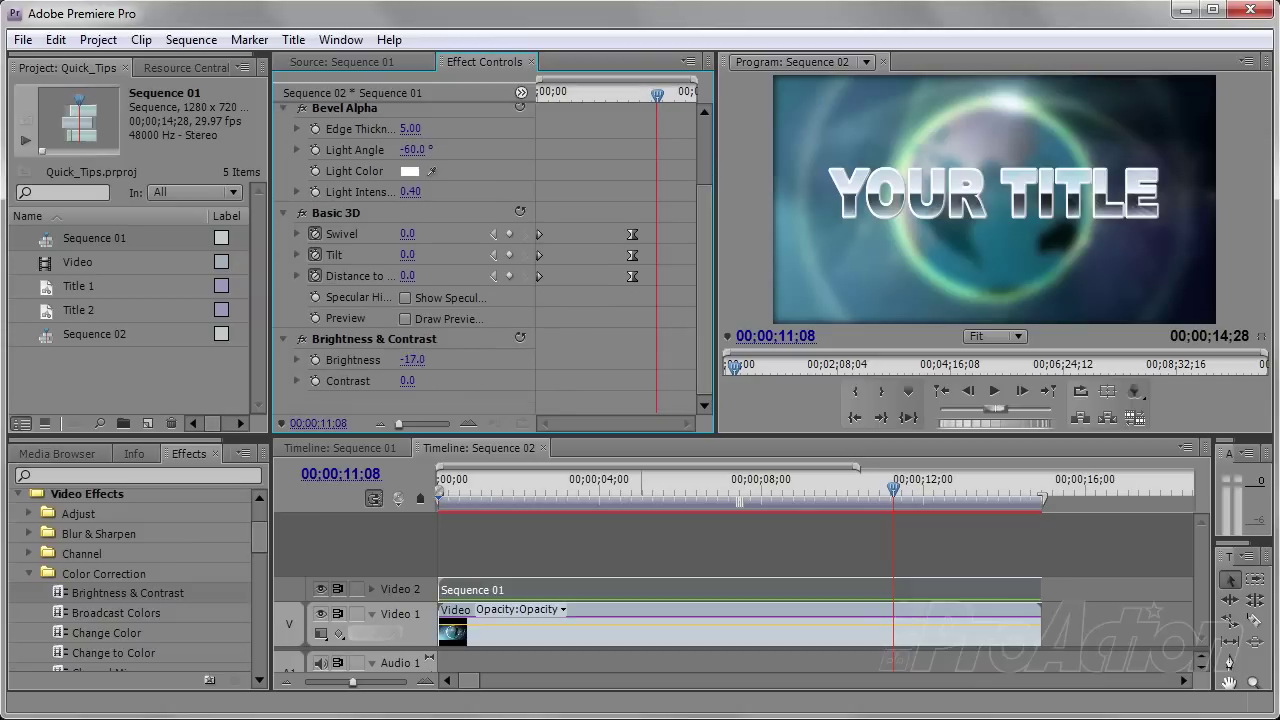
{"action": "left_click_drag", "start_coordinate": [412, 359], "coordinate": [434, 387]}
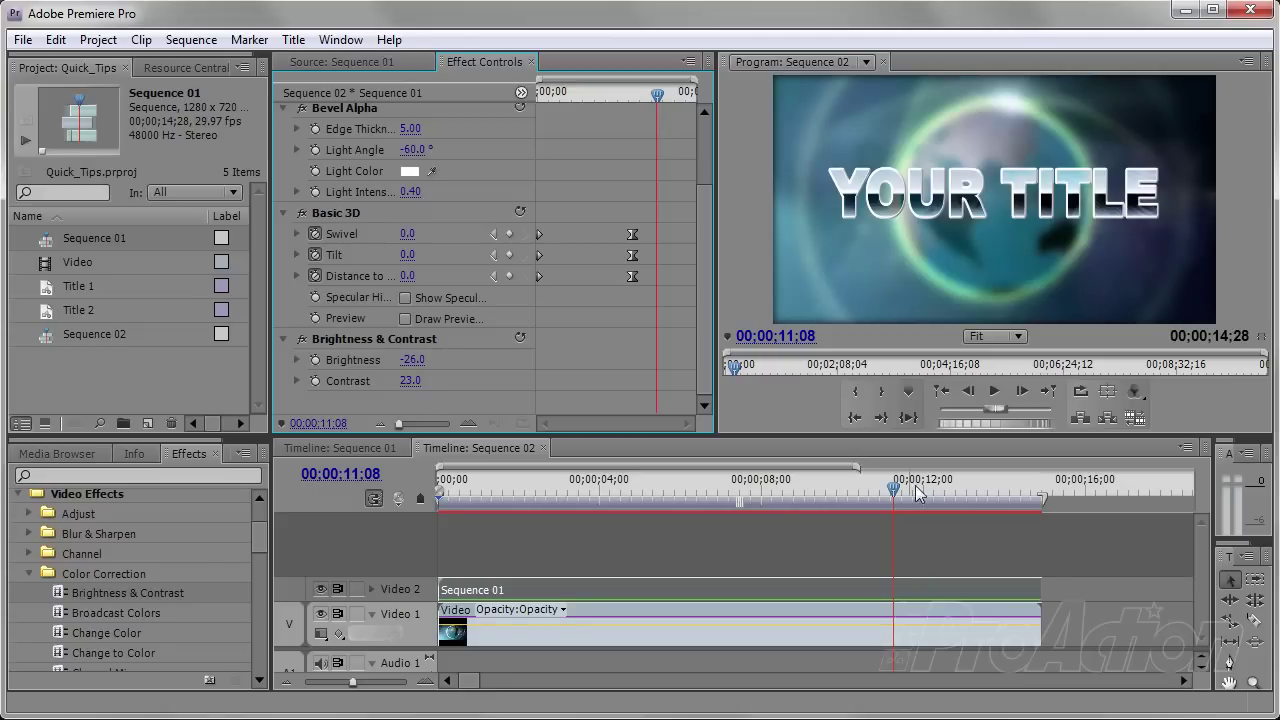
{"action": "mouse_move", "coordinate": [924, 490]}
{"action": "left_mouse_down"}
{"action": "mouse_move", "coordinate": [980, 495]}
{"action": "mouse_move", "coordinate": [440, 493]}
{"action": "left_mouse_up"}
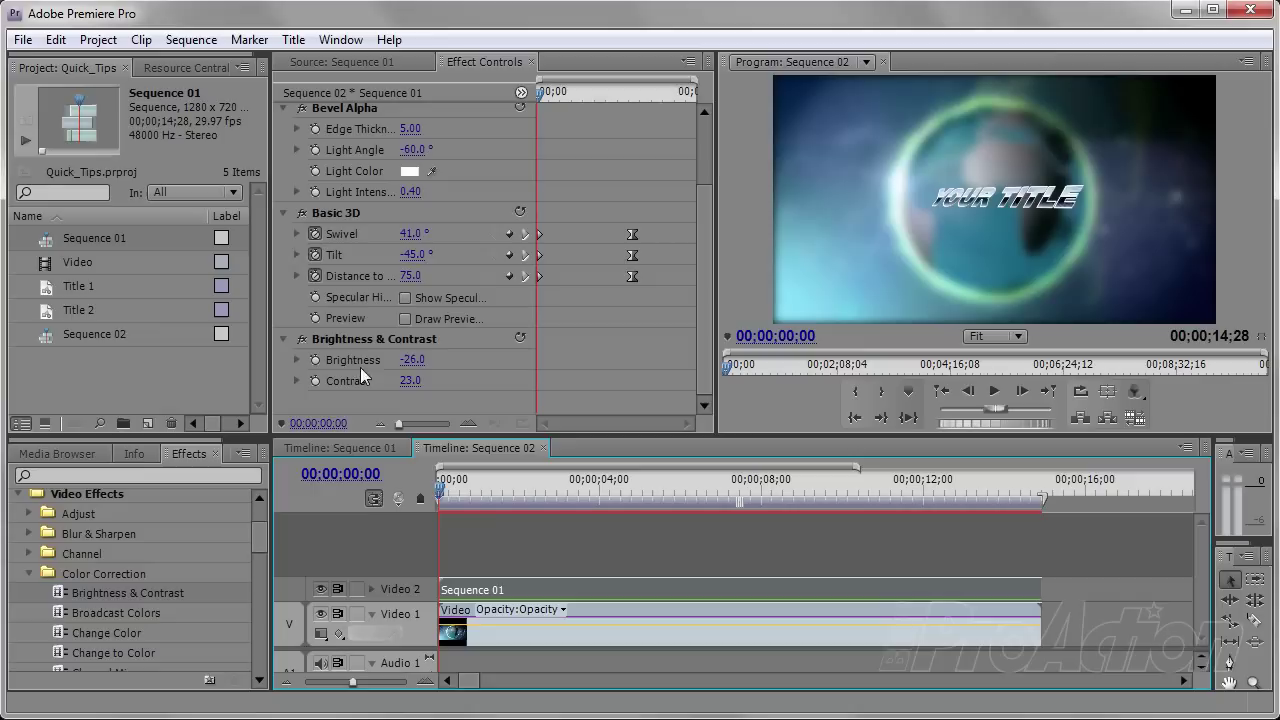
- Render the effects in Sequence 02's work area from the Sequence menu
{"action": "left_click", "coordinate": [190, 40]}
{"action": "left_click", "coordinate": [200, 93]}
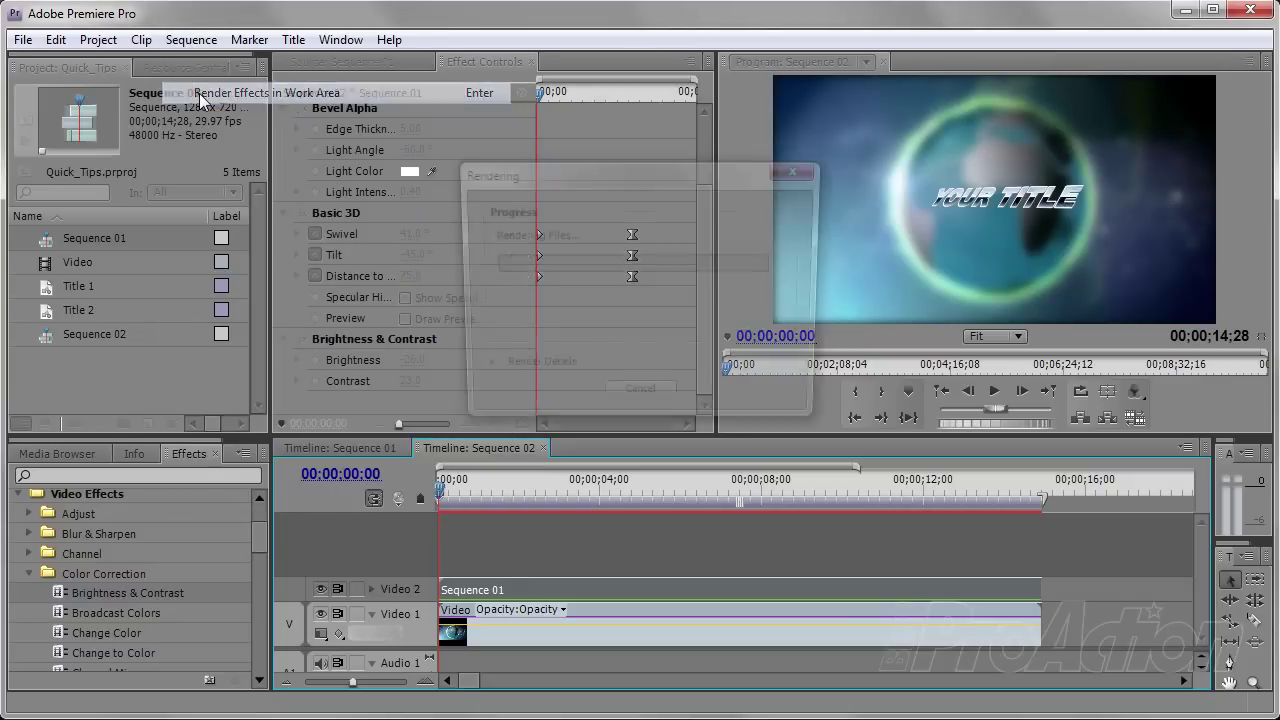